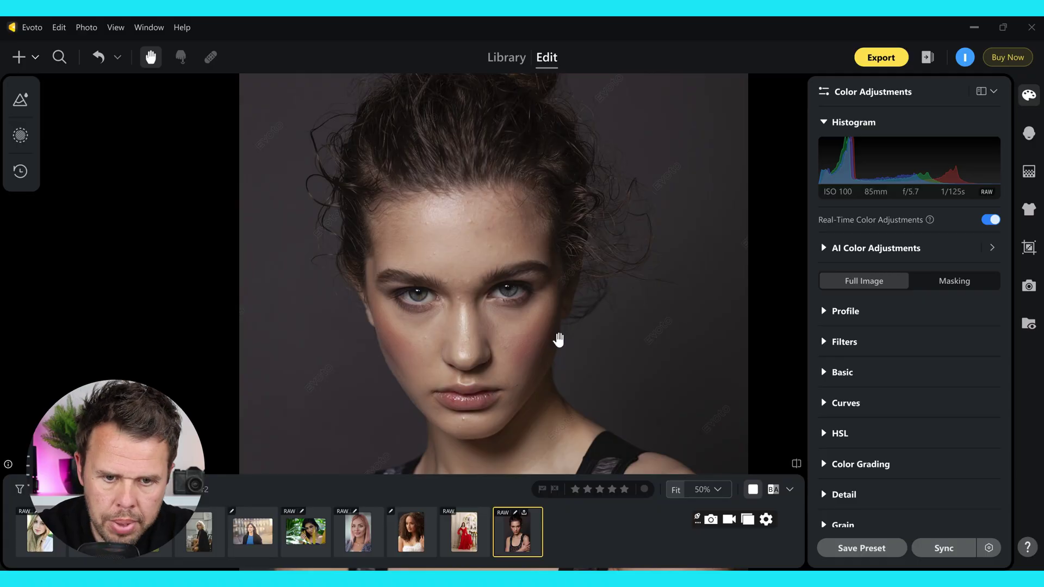
Set a custom white balance by sampling the grey background beside the model's face with the eyedropper
drag(571, 337, 560, 335)
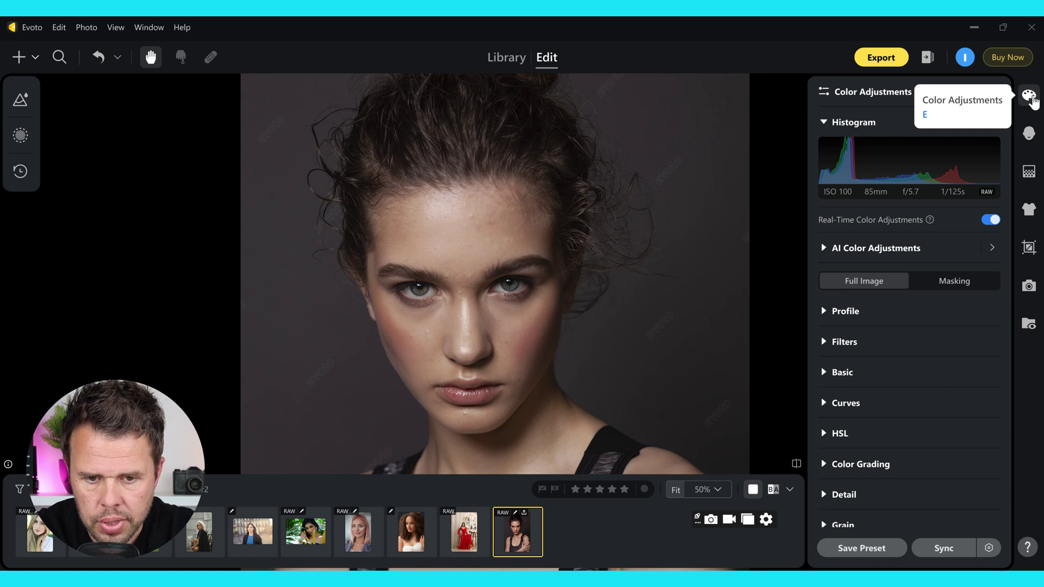
key(ctrl+minus)
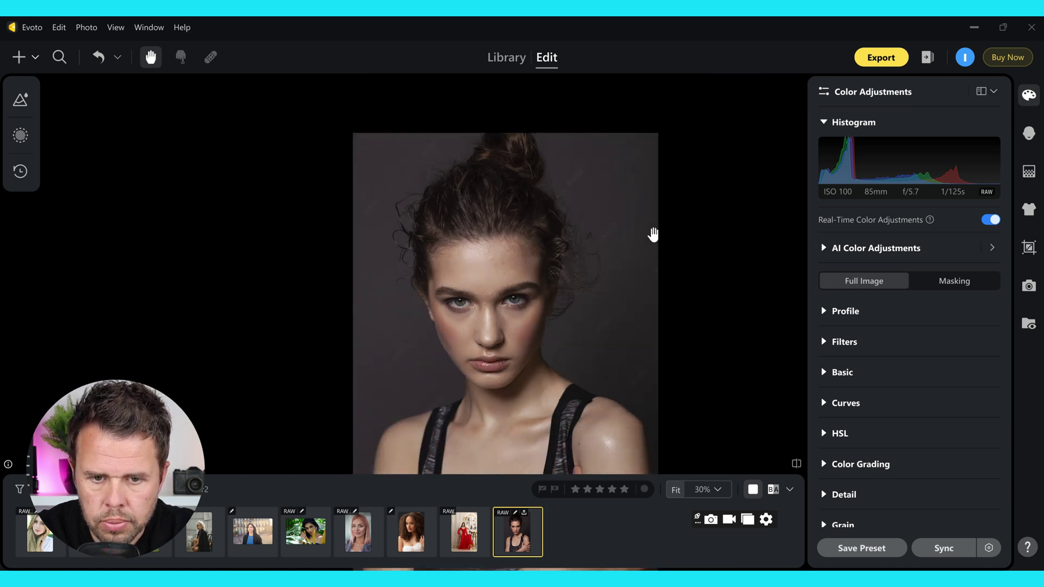
drag(620, 284, 611, 220)
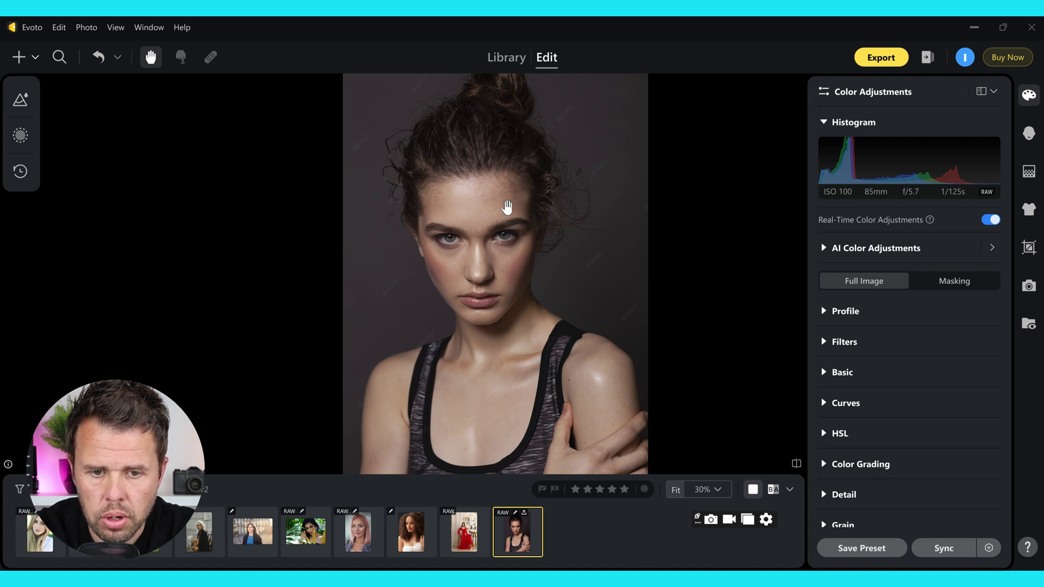
click(843, 372)
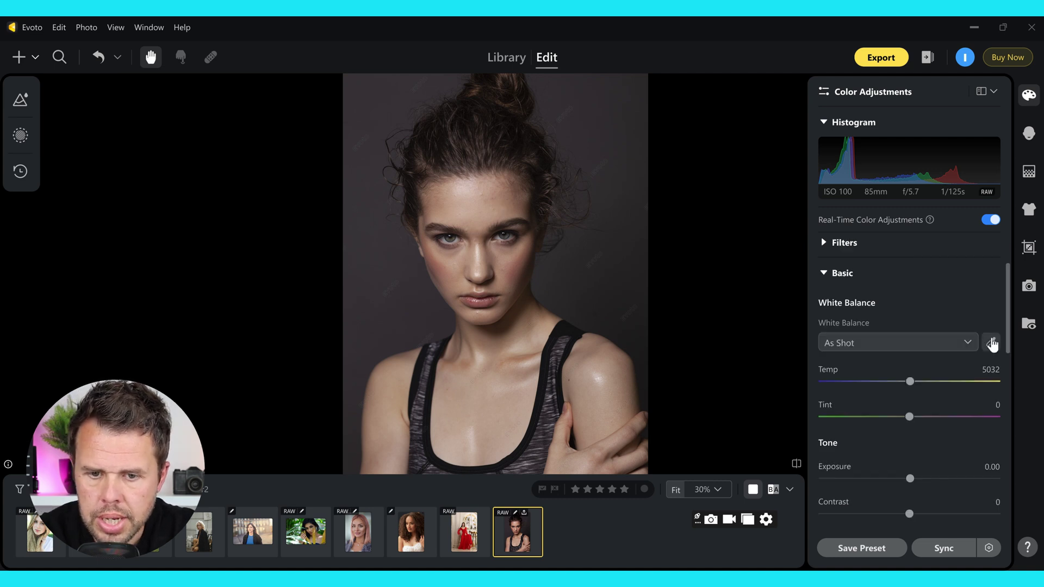
click(993, 343)
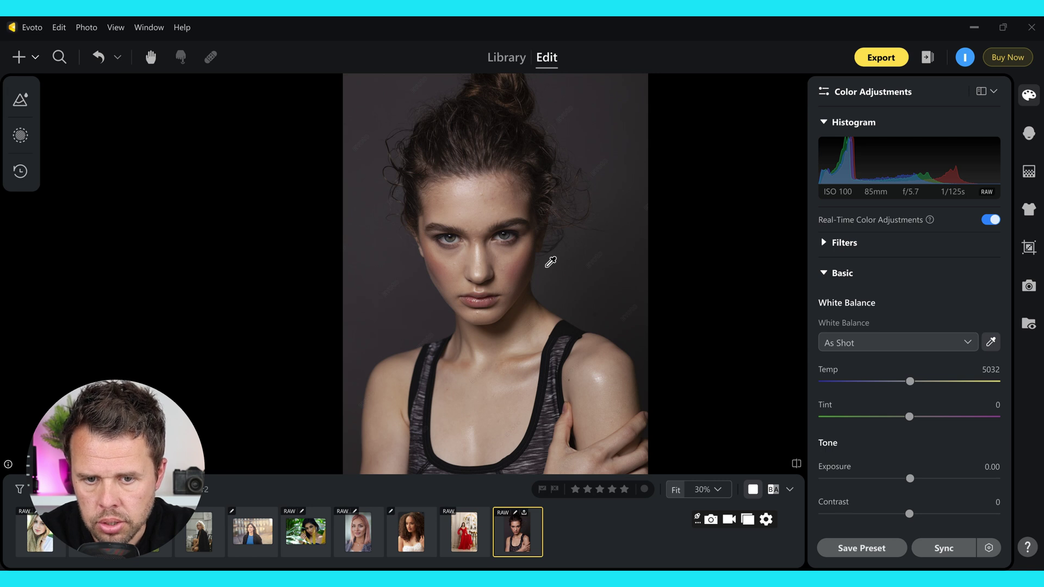
click(547, 266)
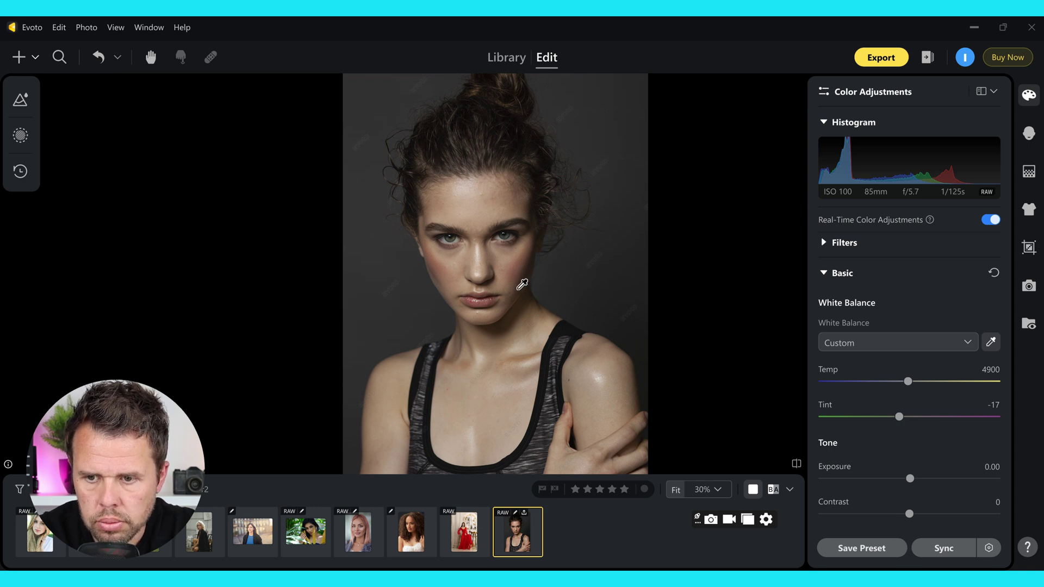
Raise the Shadows tone adjustment to 64 and collapse the Basic adjustments
scroll(1007, 304, down, 5)
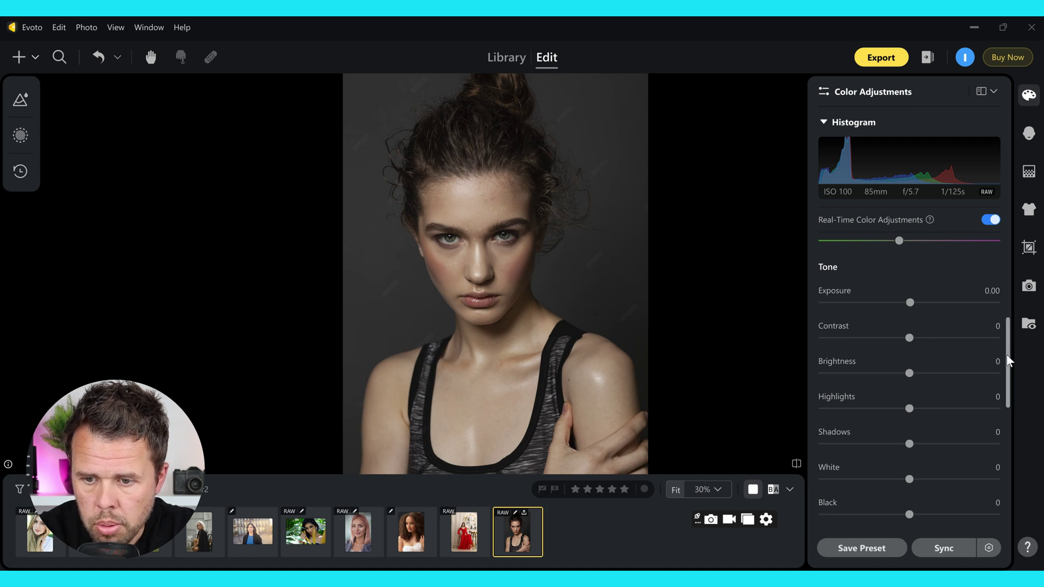
scroll(1010, 360, down, 2)
drag(910, 360, 967, 370)
drag(563, 283, 566, 325)
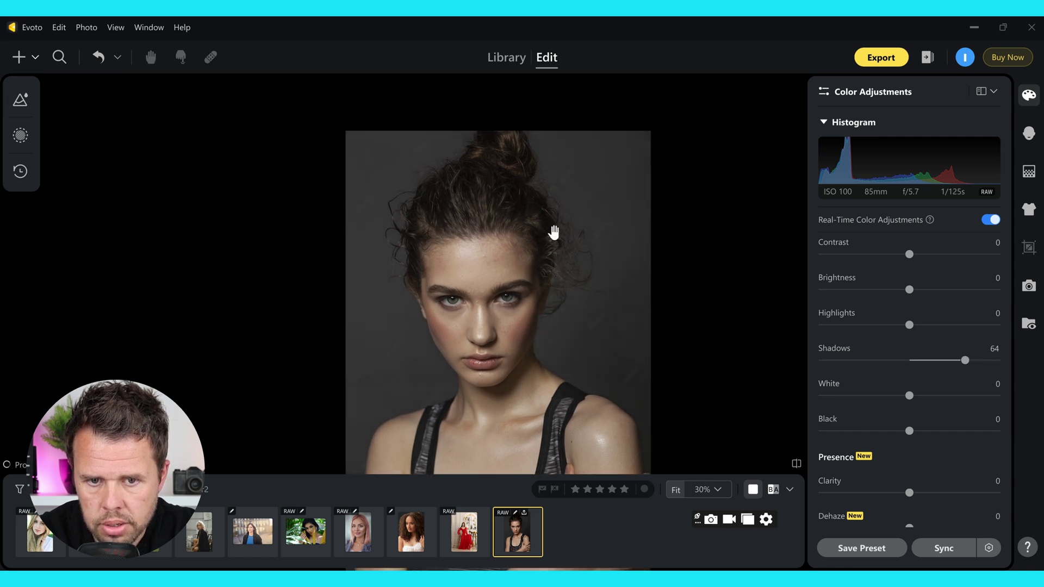
scroll(554, 233, down, 3)
drag(1008, 397, 1004, 344)
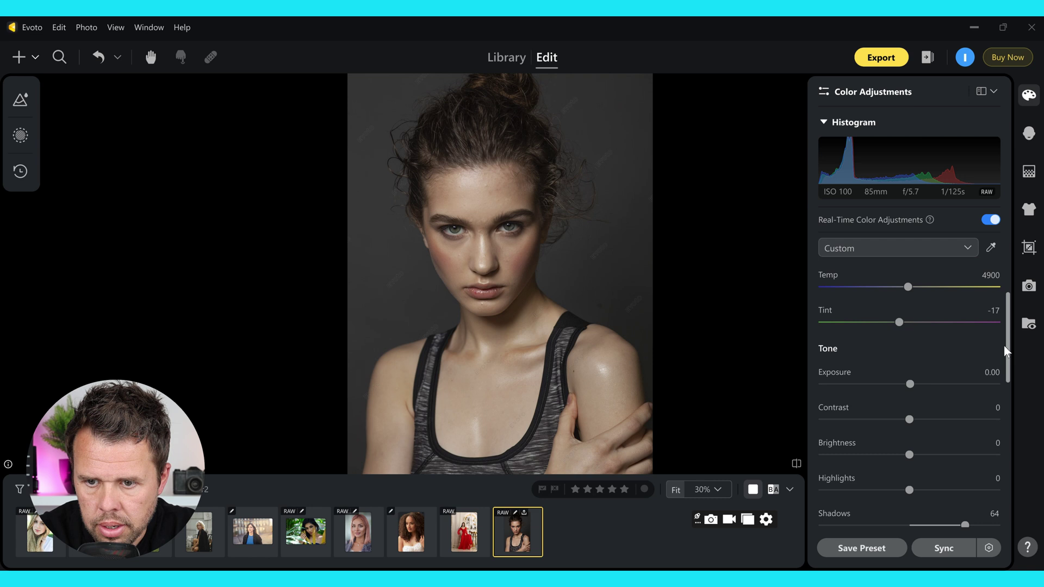
scroll(1004, 345, up, 2)
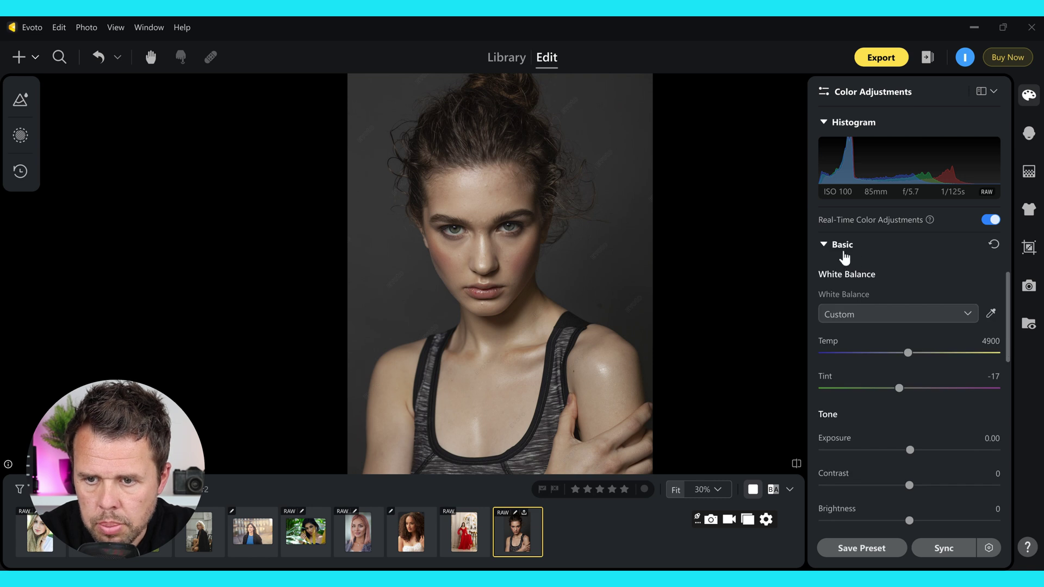
click(824, 248)
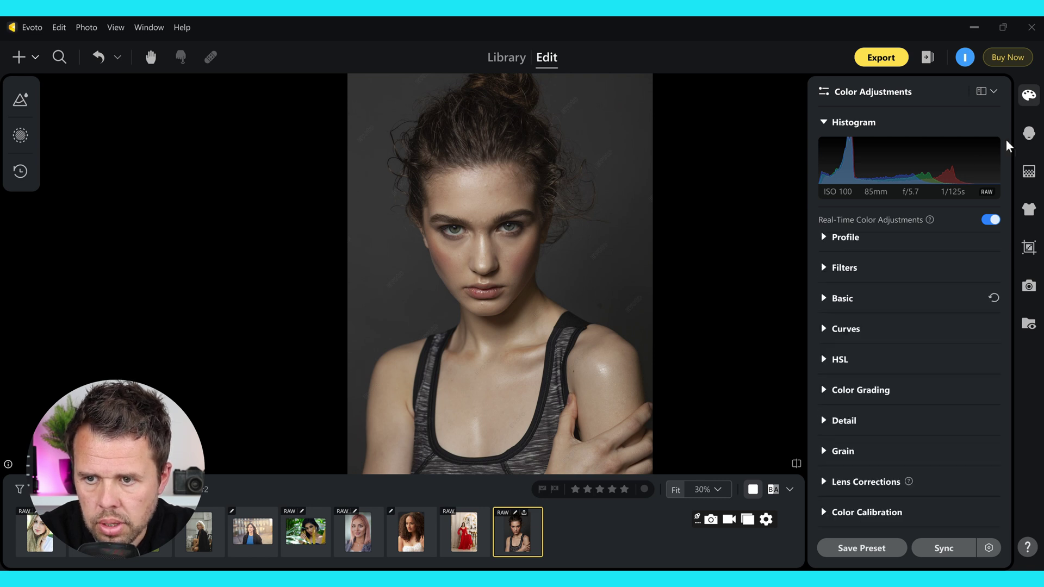
Open Portrait Retouching and examine the skin on the forehead, cheeks, chin, neck and shoulders at up to 100% zoom
click(1031, 136)
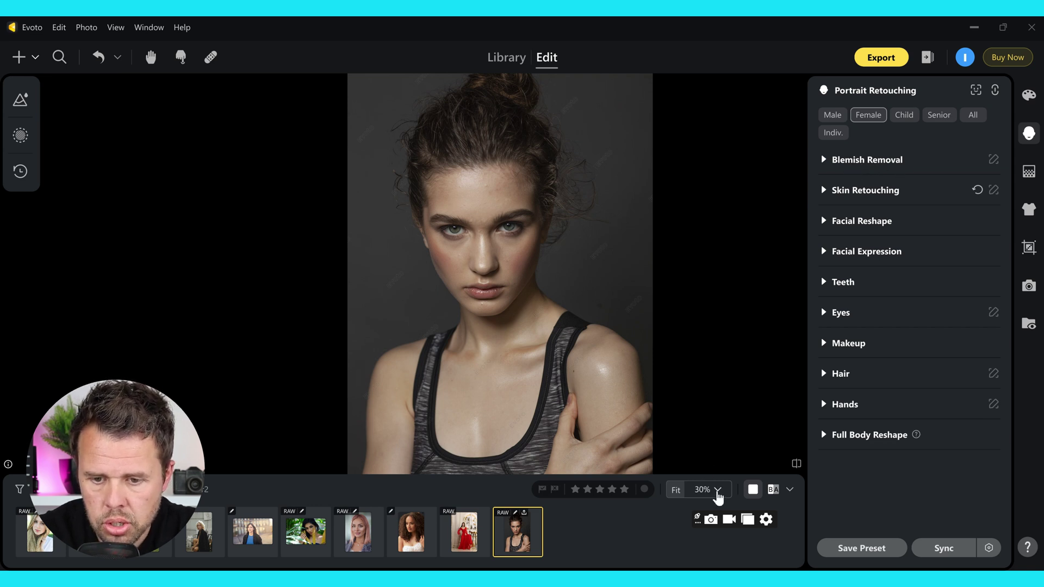
click(718, 496)
click(680, 370)
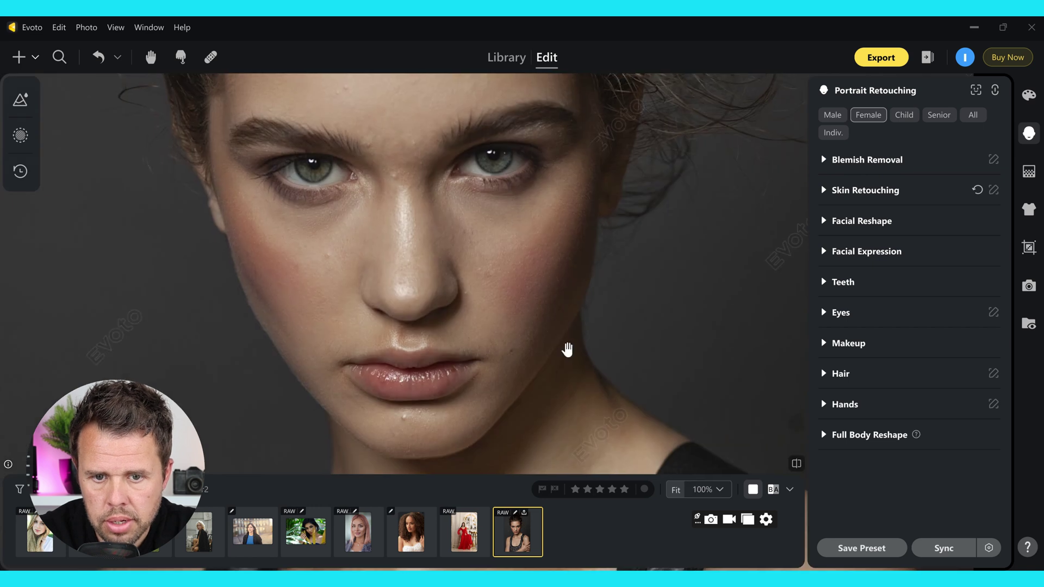
drag(567, 350, 560, 410)
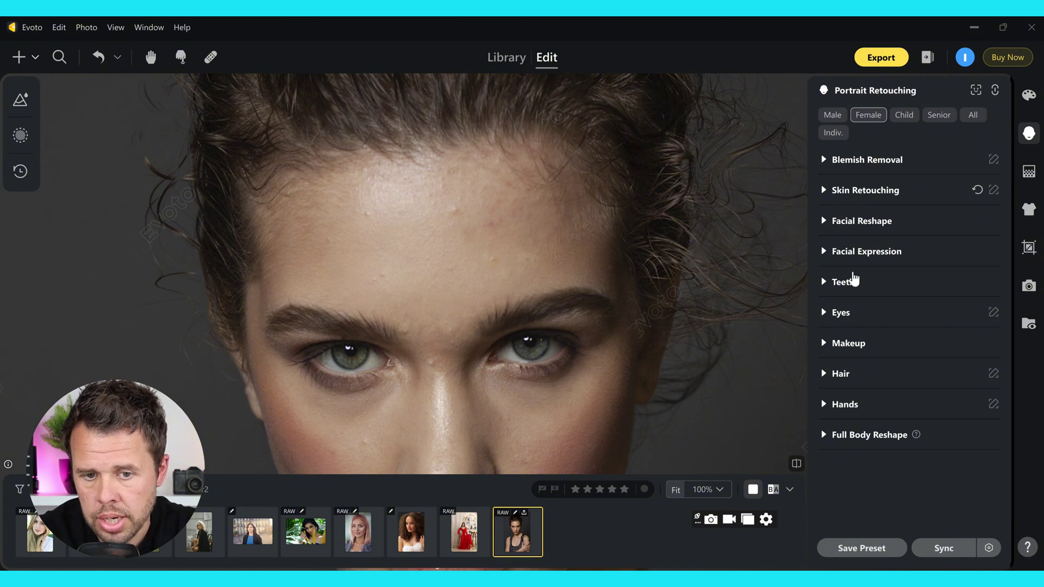
drag(583, 296, 605, 203)
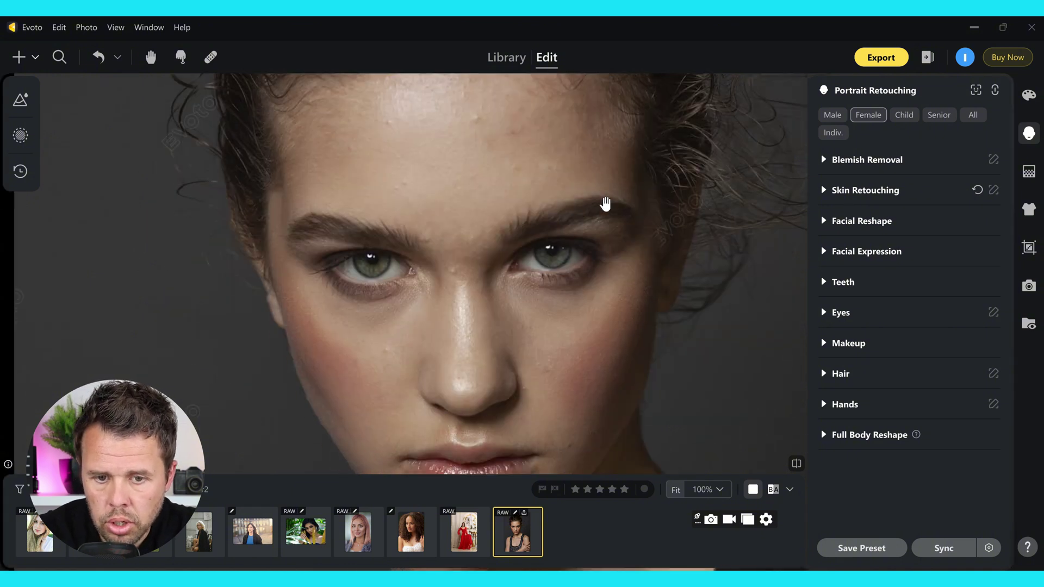
scroll(605, 204, down, 3)
drag(574, 207, 578, 296)
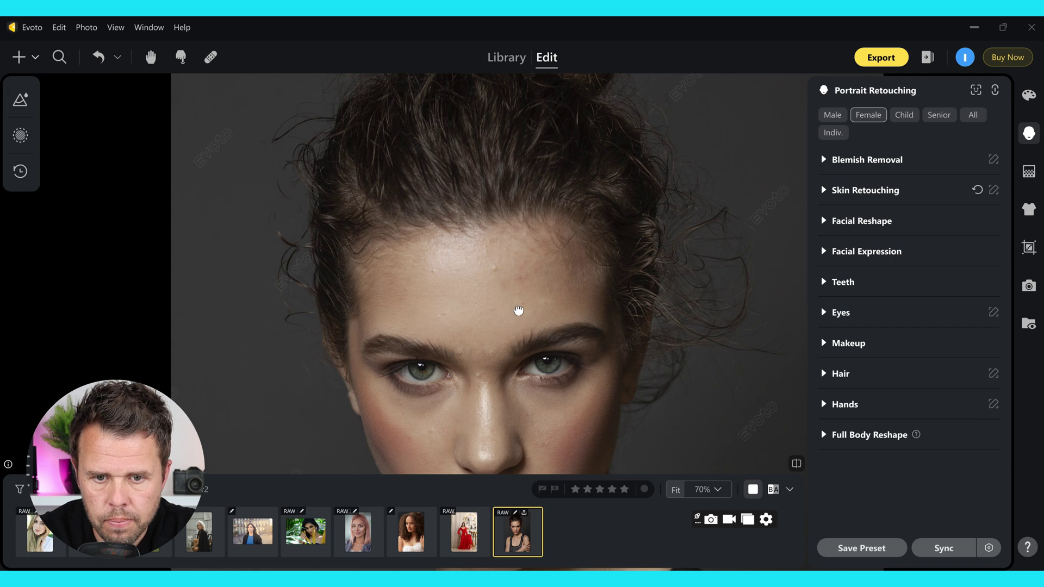
drag(517, 310, 499, 257)
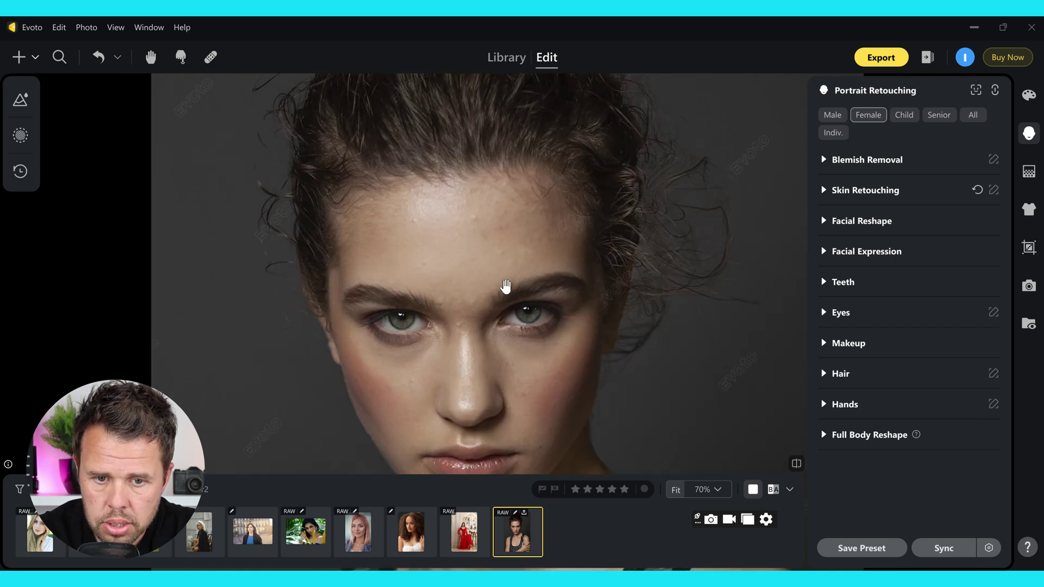
drag(435, 399, 418, 282)
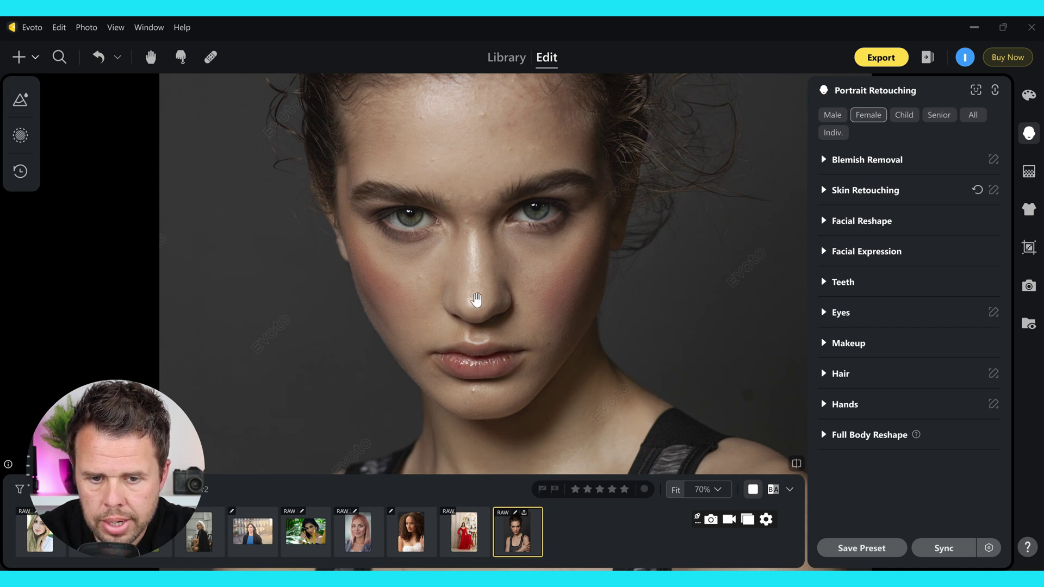
scroll(479, 307, down, 2)
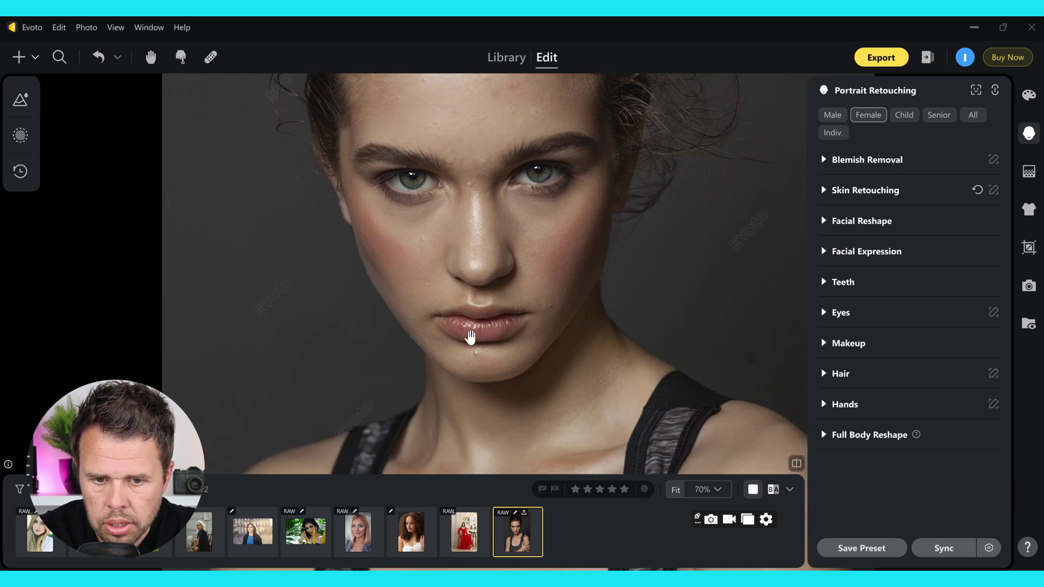
scroll(469, 336, up, 3)
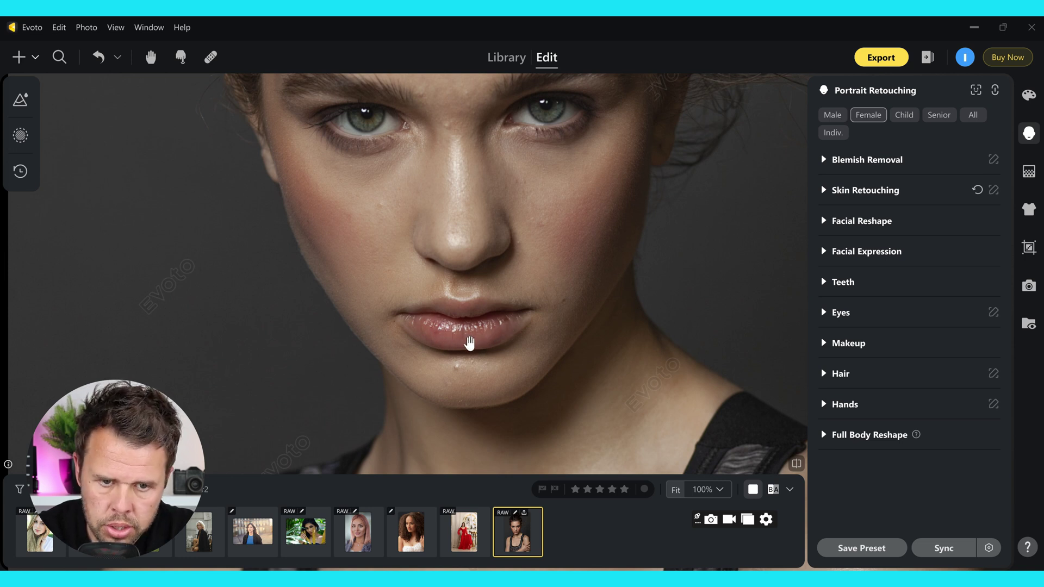
scroll(470, 346, down, 4)
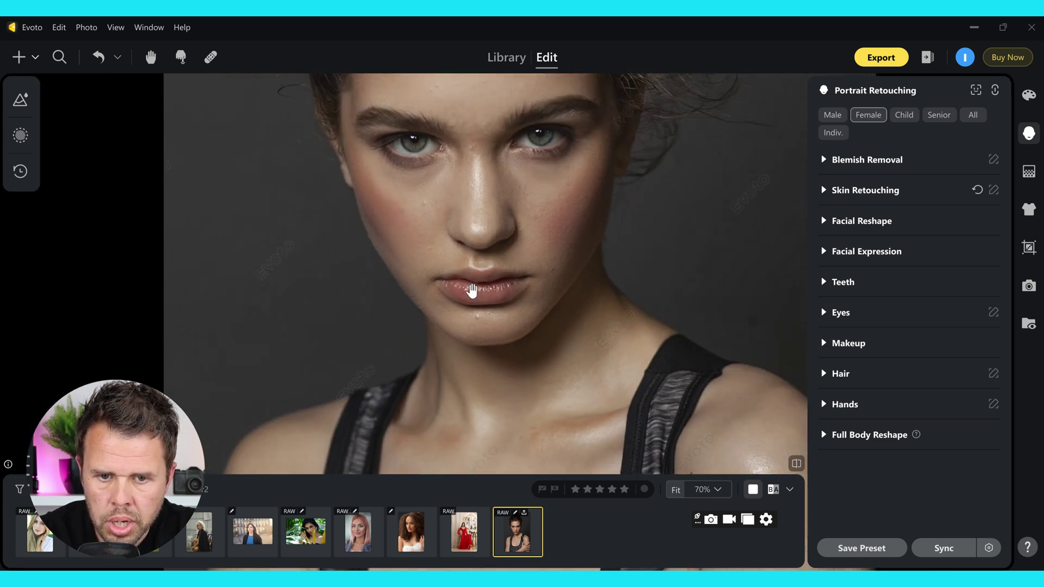
scroll(472, 291, down, 1)
drag(472, 293, 450, 175)
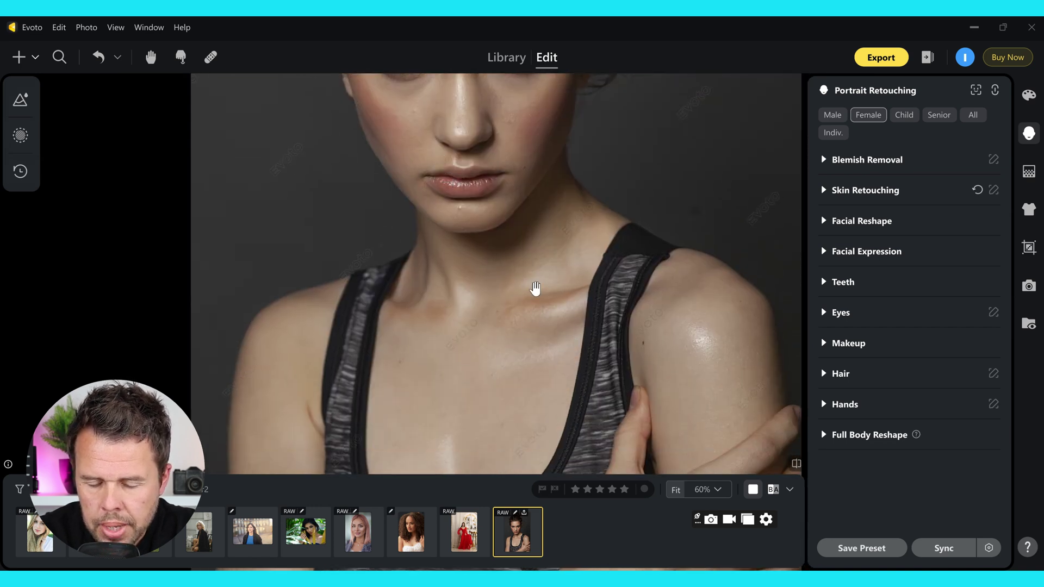
drag(536, 291, 571, 445)
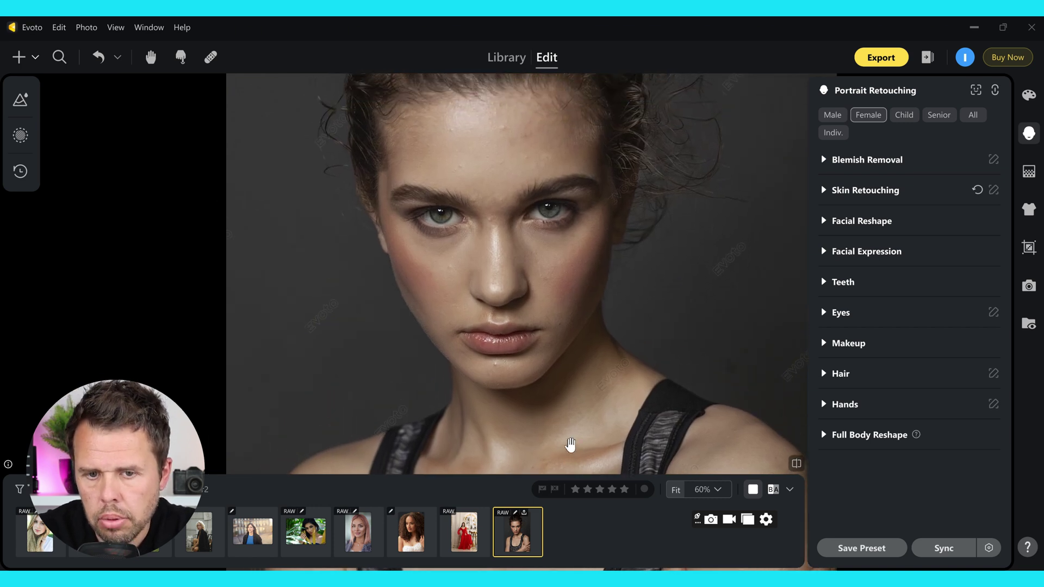
drag(538, 290, 532, 303)
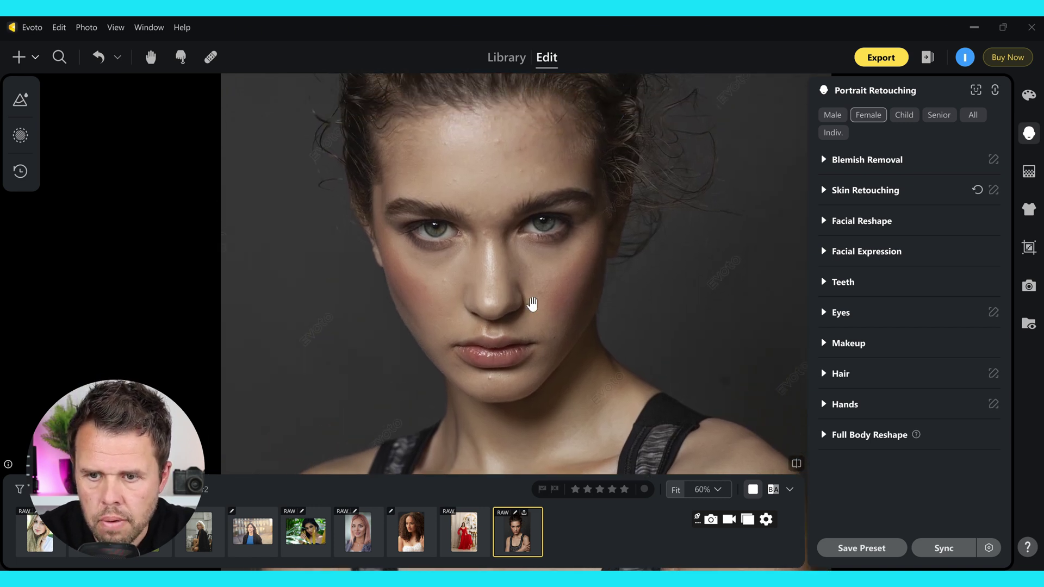
Set Freckles & Acne removal to 78 in Blemish Removal and compare the face with the original image
click(823, 161)
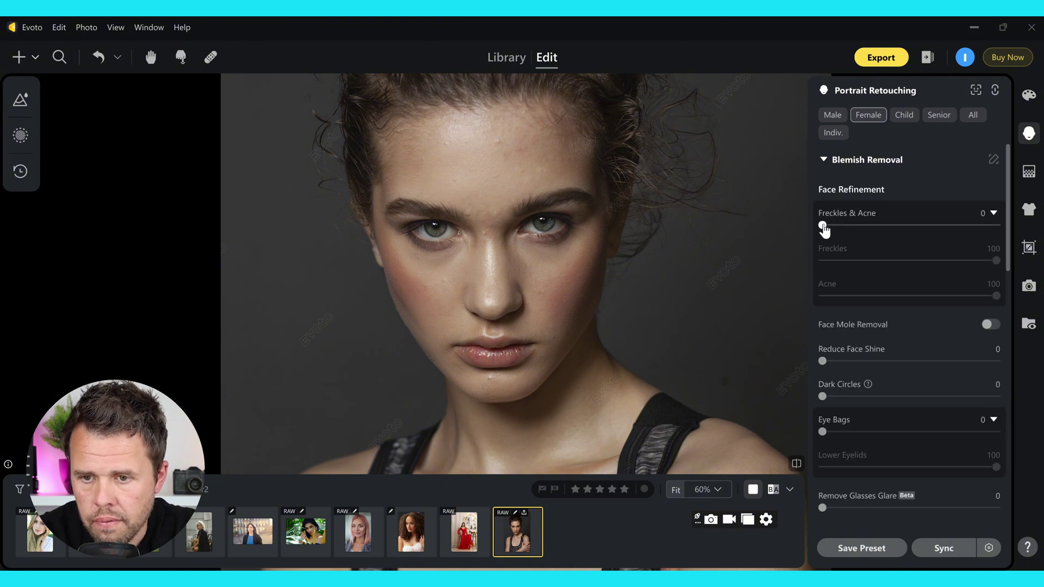
drag(824, 229, 960, 240)
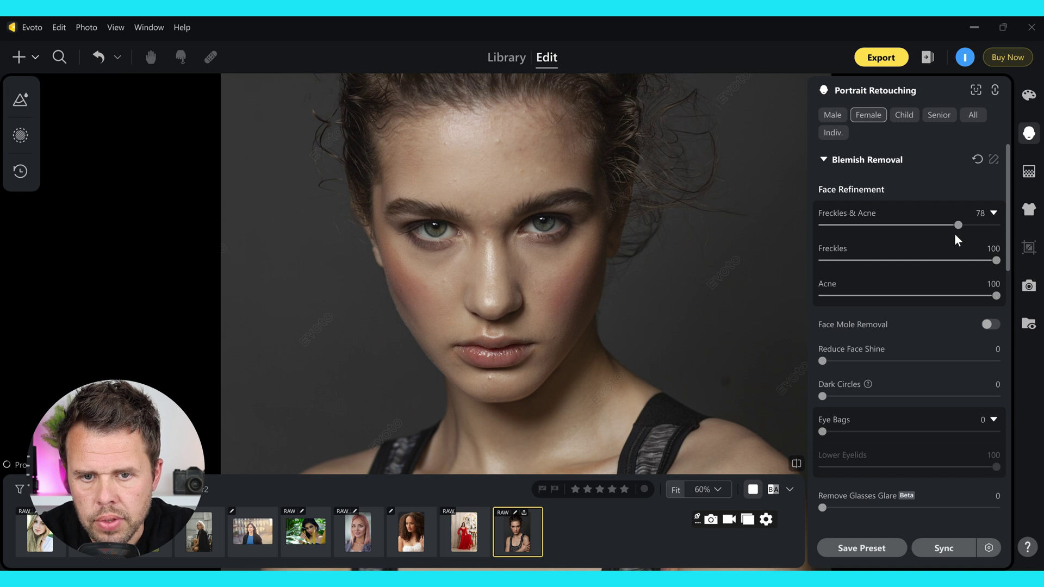
scroll(543, 168, up, 2)
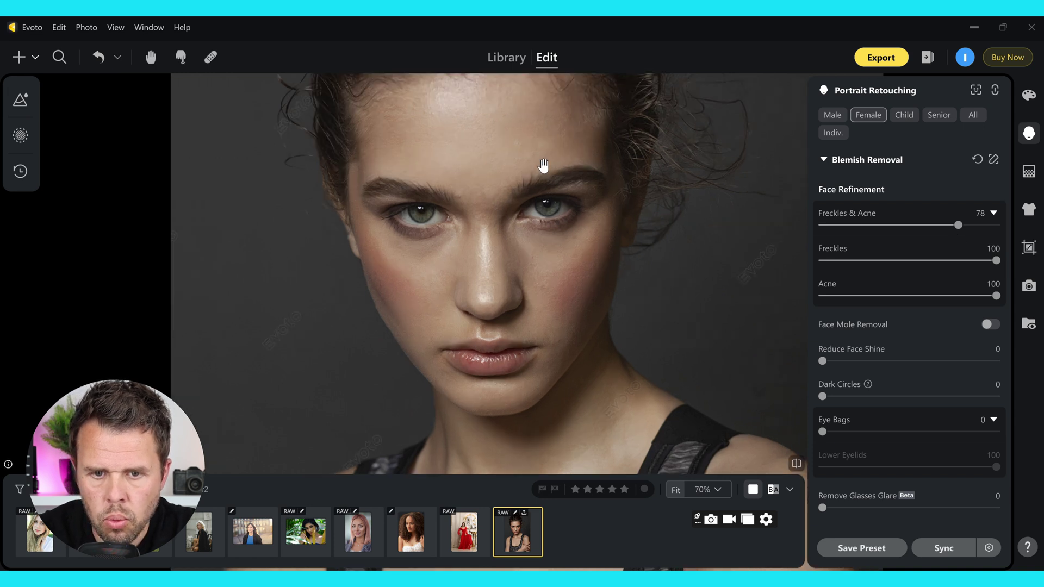
scroll(543, 166, up, 1)
scroll(546, 202, up, 3)
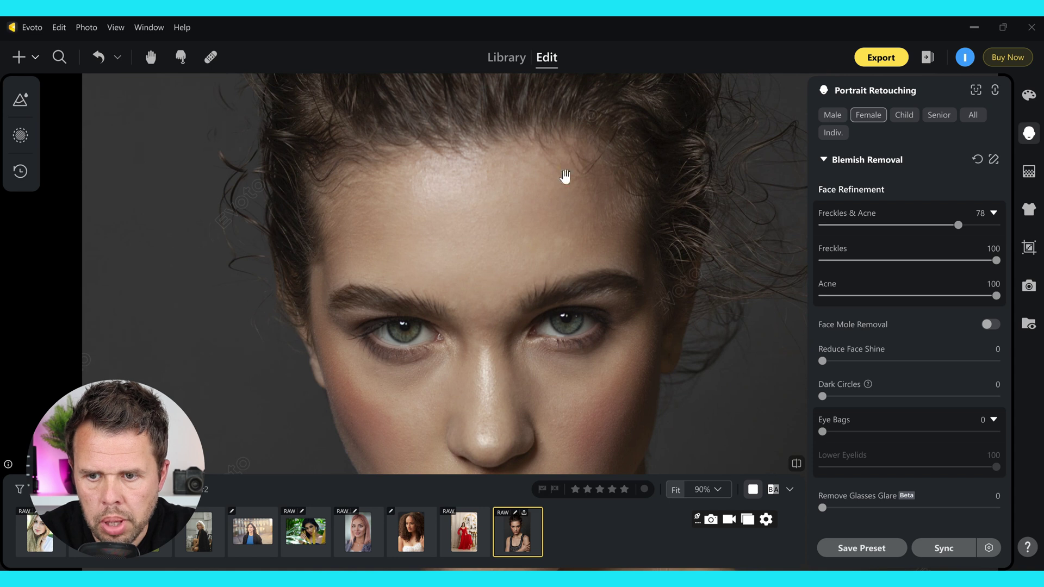
scroll(707, 326, down, 2)
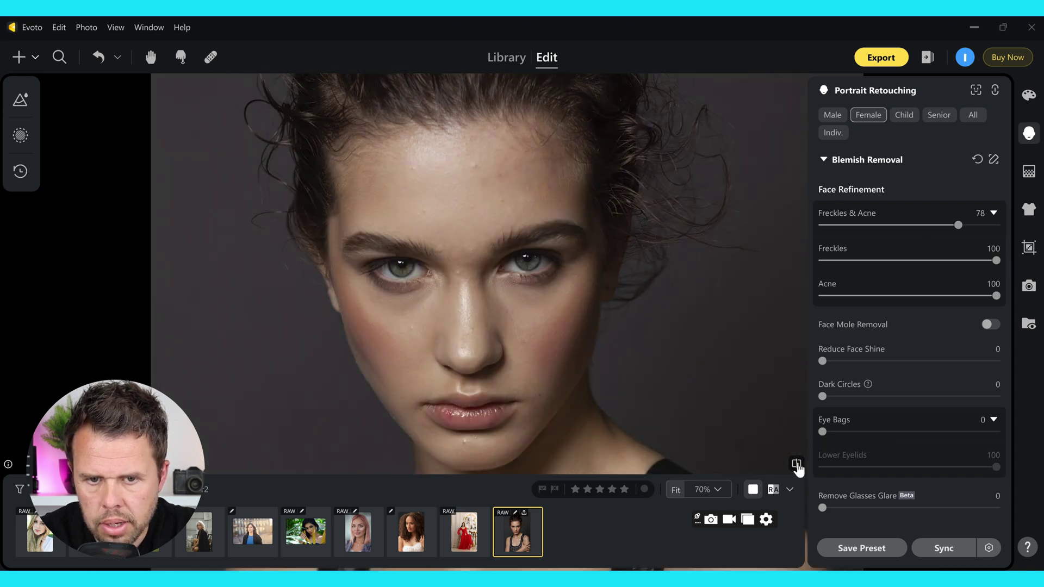
click(797, 466)
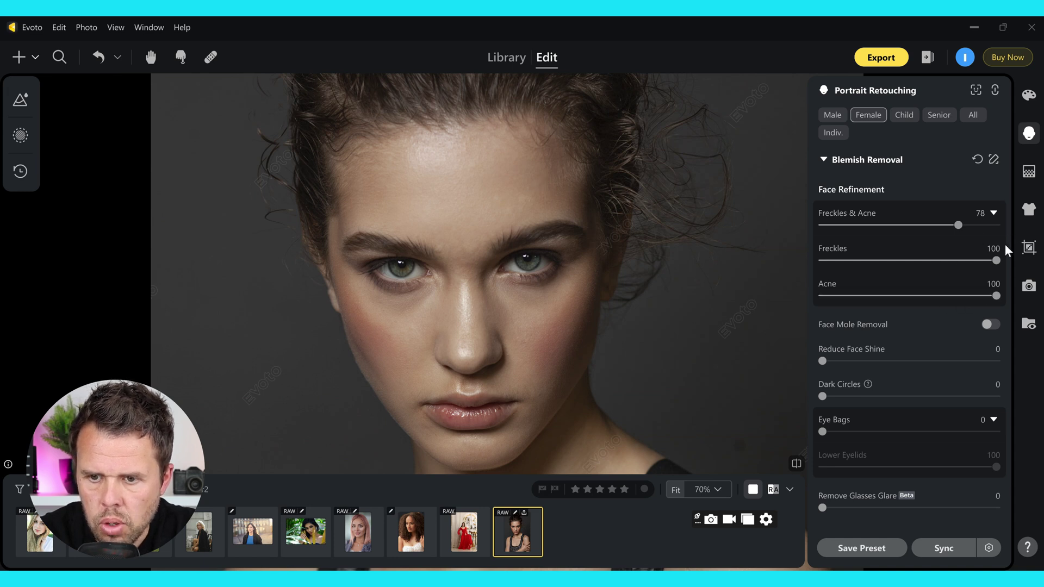
Set Reduce Face Shine to 55 and Dark Circles to 88 in the Face Refinement settings
drag(1006, 245, 1009, 269)
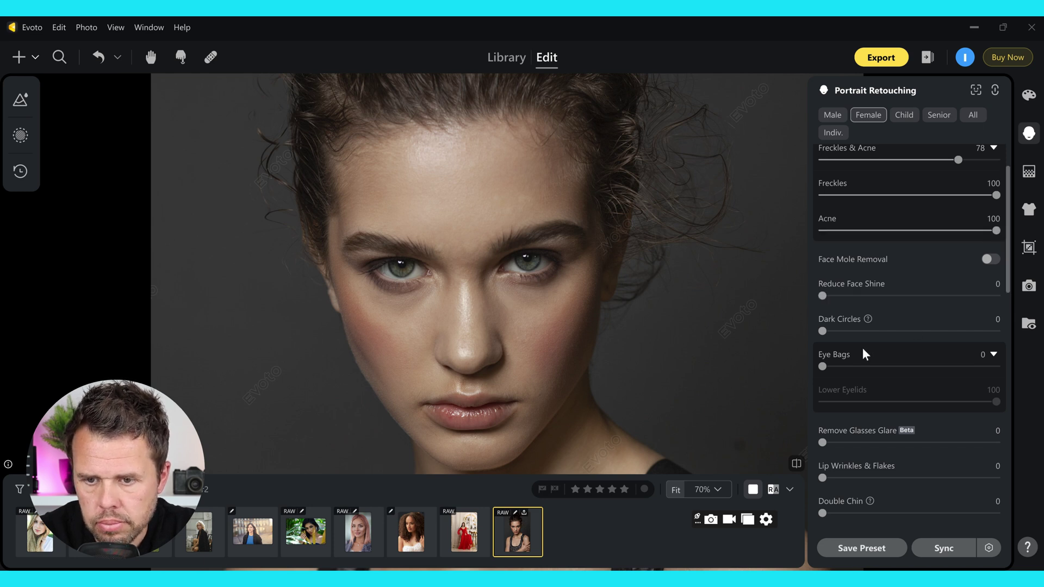
drag(824, 296, 951, 298)
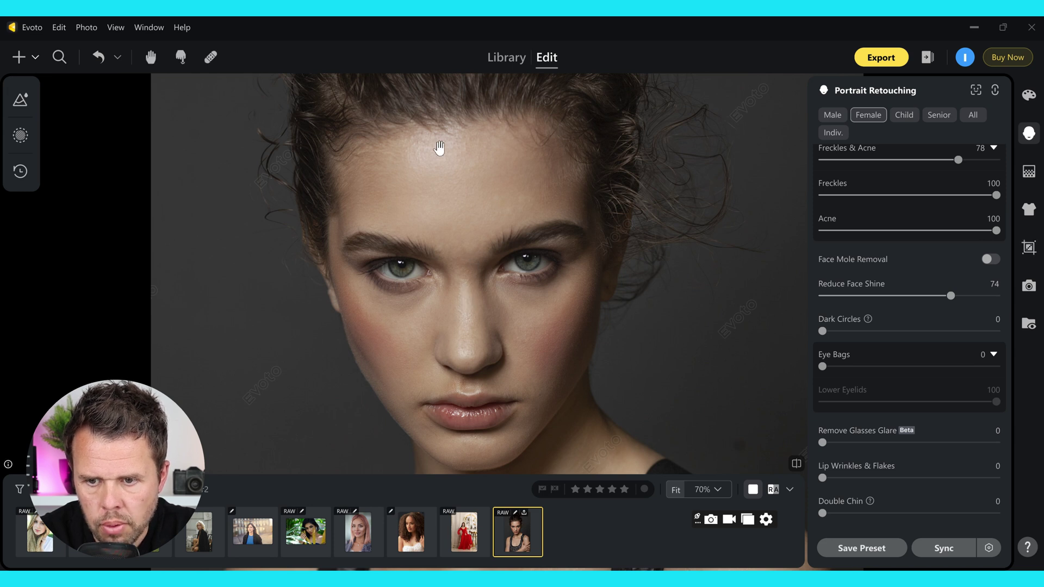
drag(950, 302, 918, 302)
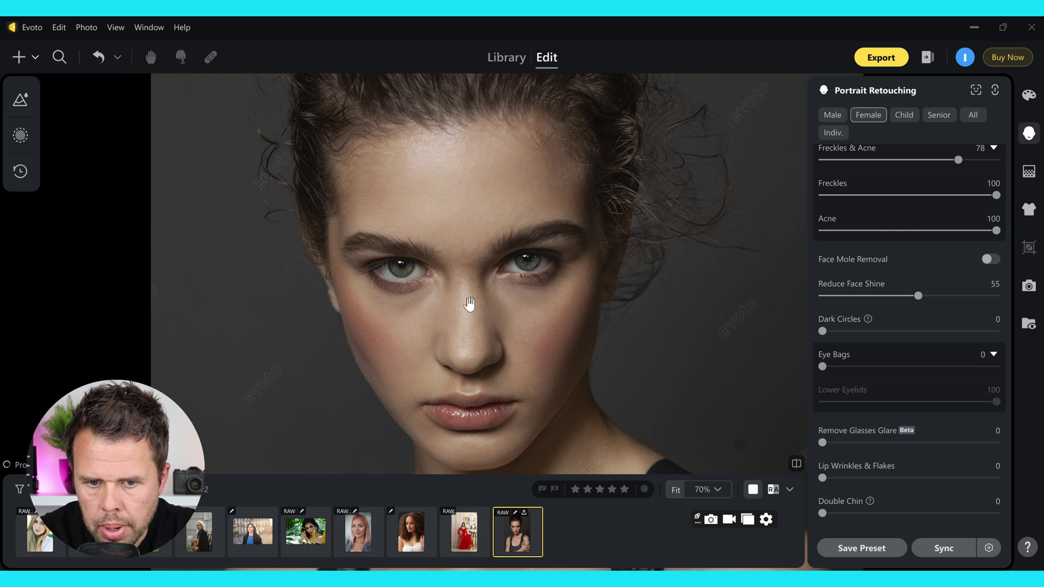
scroll(616, 321, up, 2)
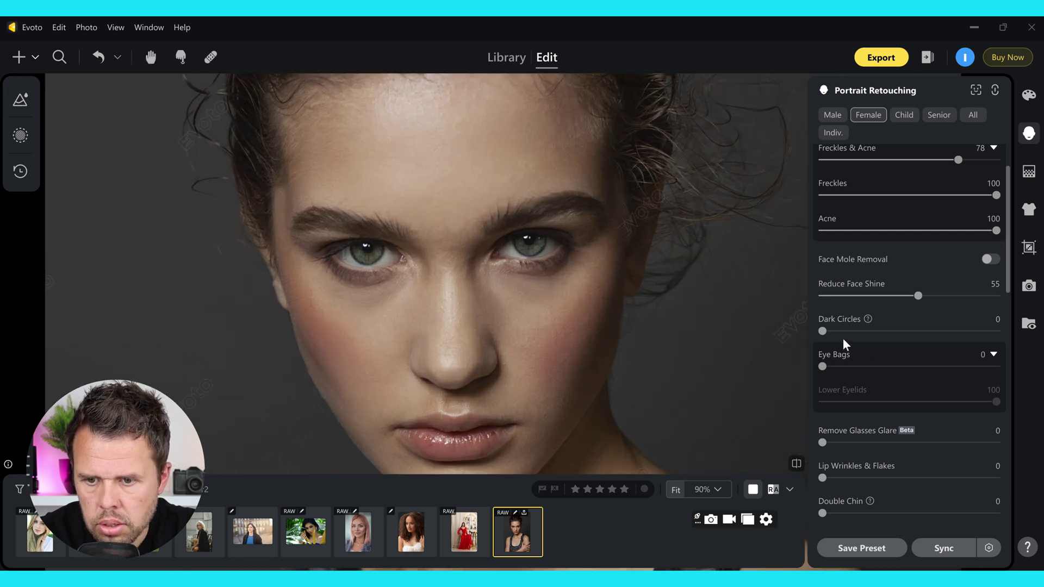
drag(822, 333, 975, 347)
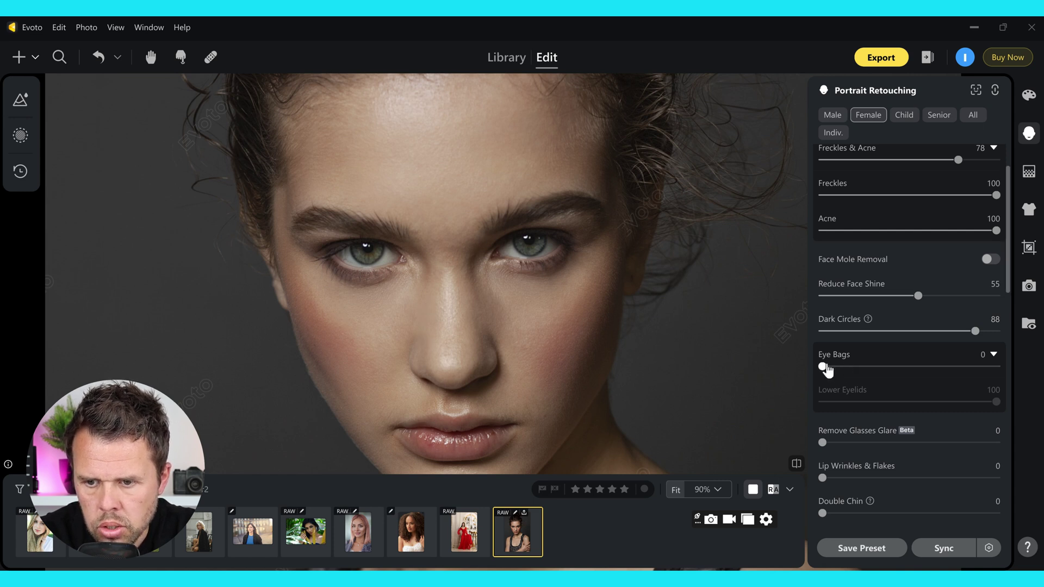
Set Eye Bags to 84 and Lip Wrinkles & Flakes to 71 in the Face Refinement settings
drag(824, 366, 970, 390)
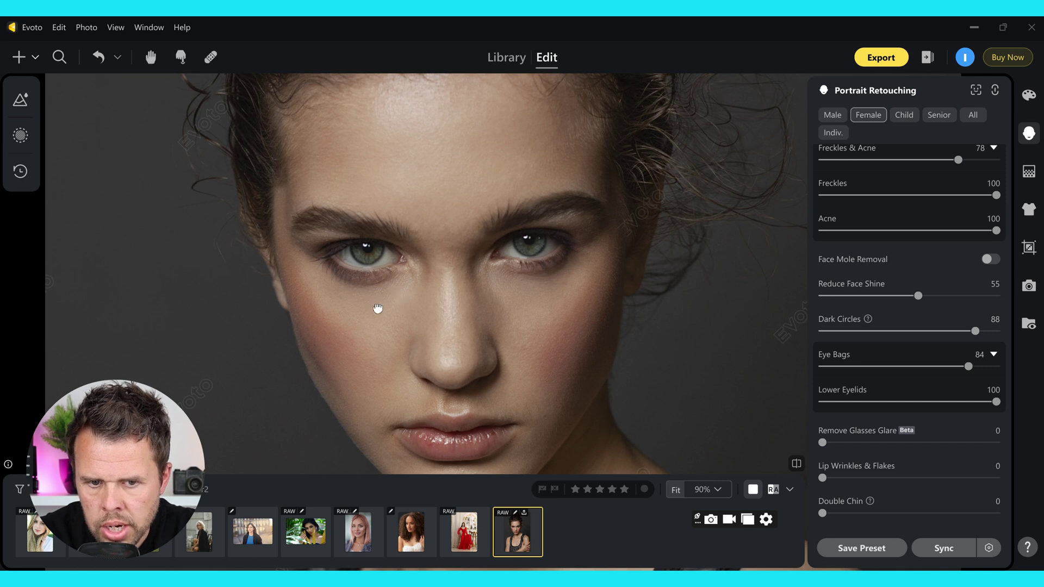
drag(378, 308, 380, 263)
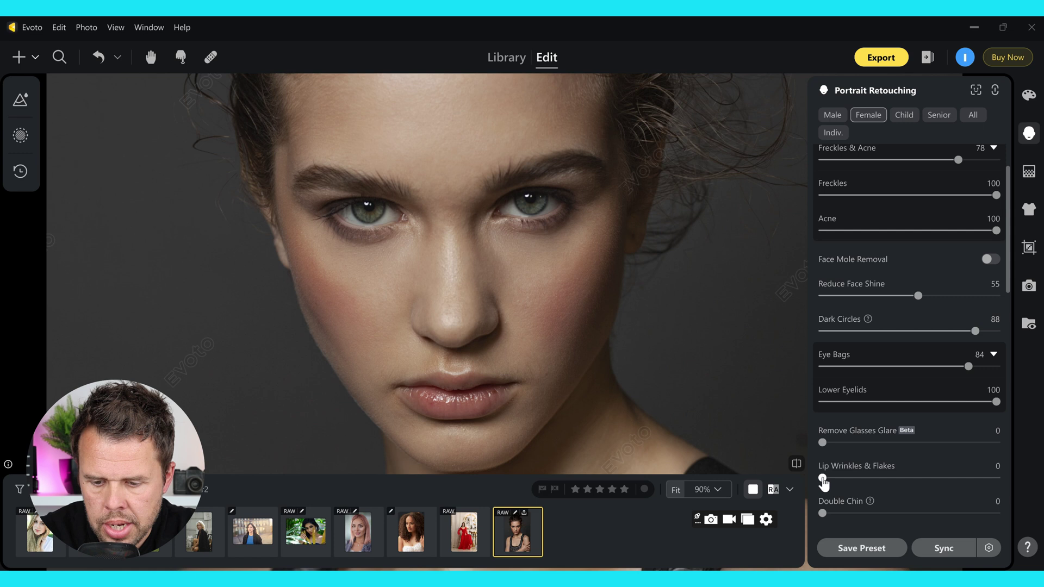
scroll(506, 318, up, 3)
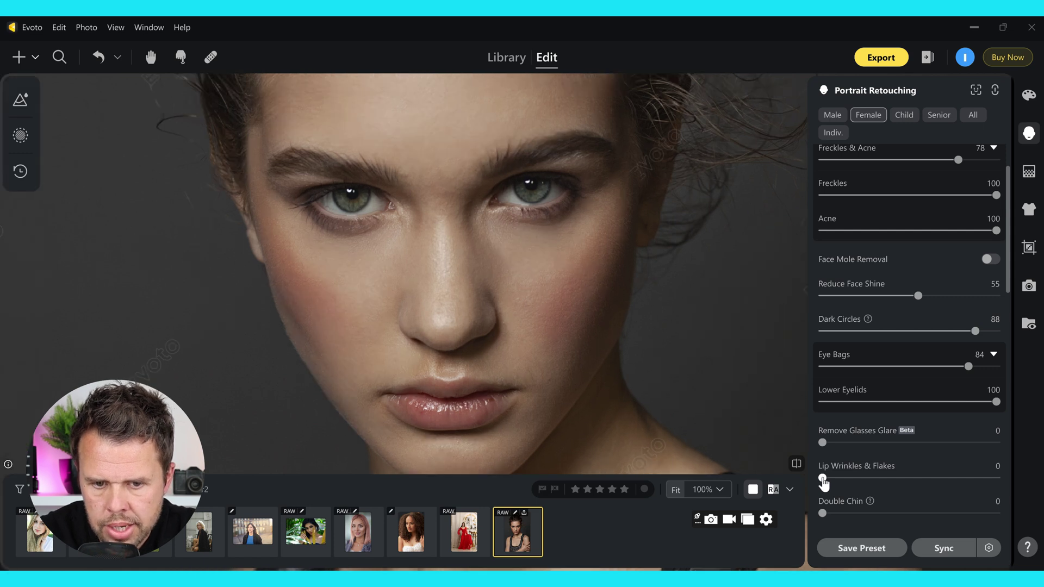
drag(510, 309, 513, 233)
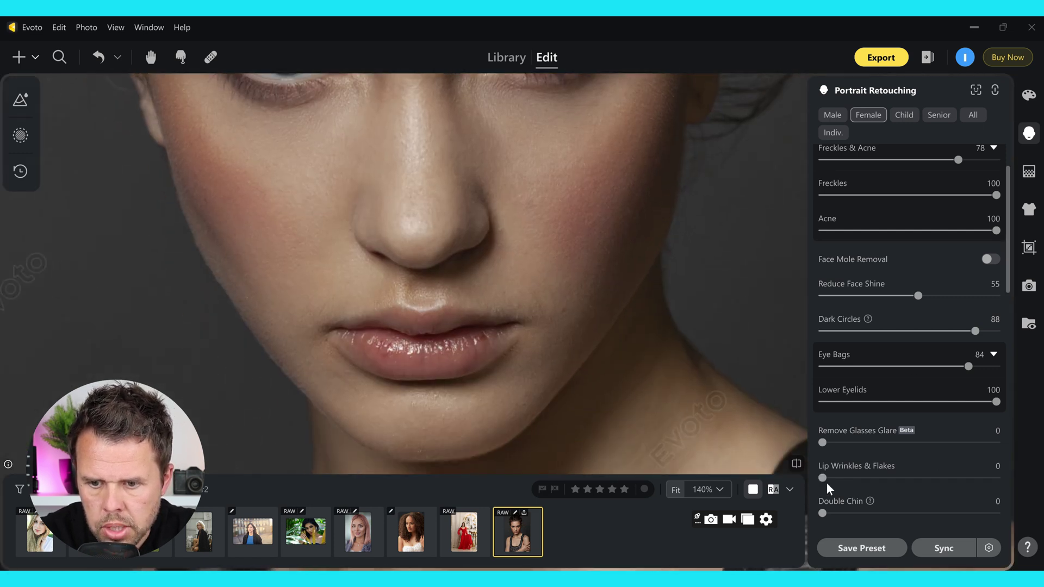
drag(823, 478, 946, 478)
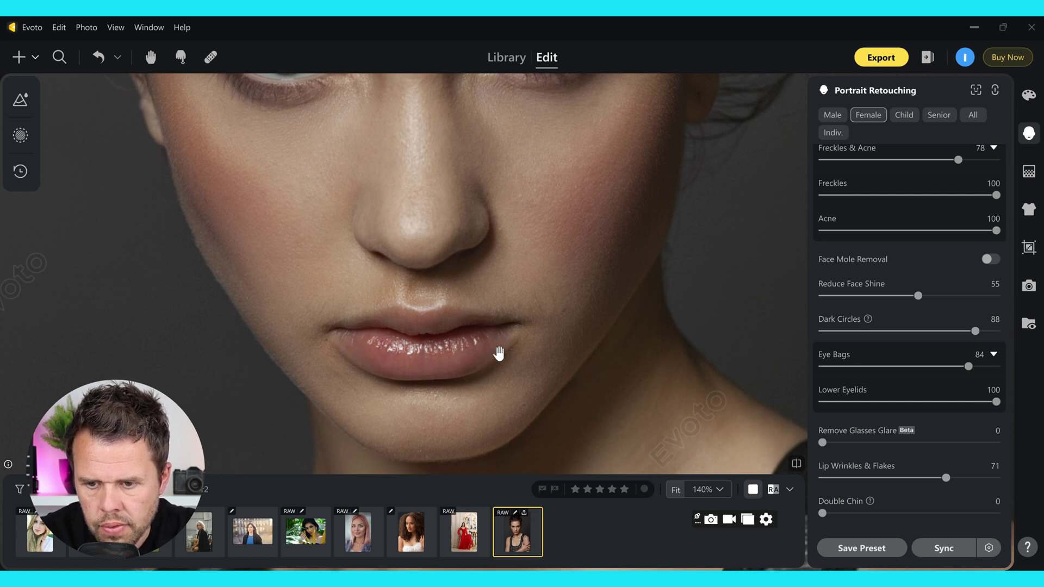
Examine the retouched lips and facial skin at different zoom levels and compare the face with the original image
scroll(535, 278, up, 2)
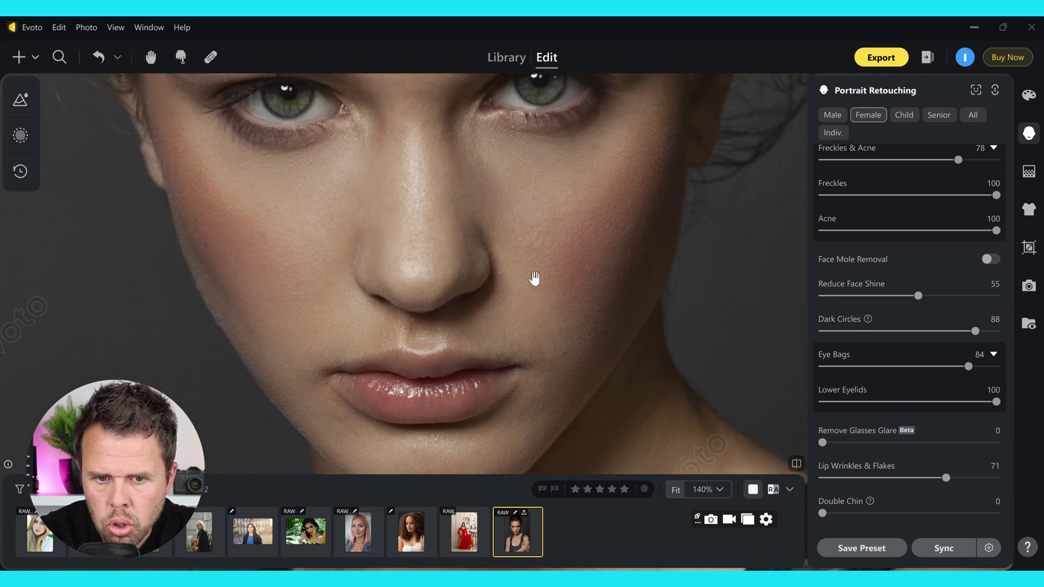
scroll(535, 279, down, 2)
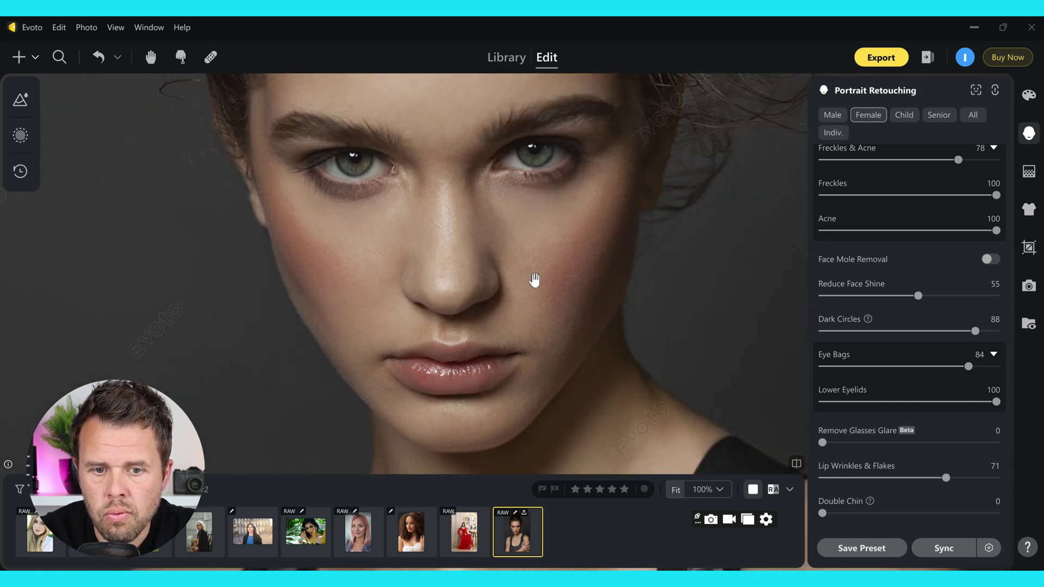
drag(534, 282, 540, 309)
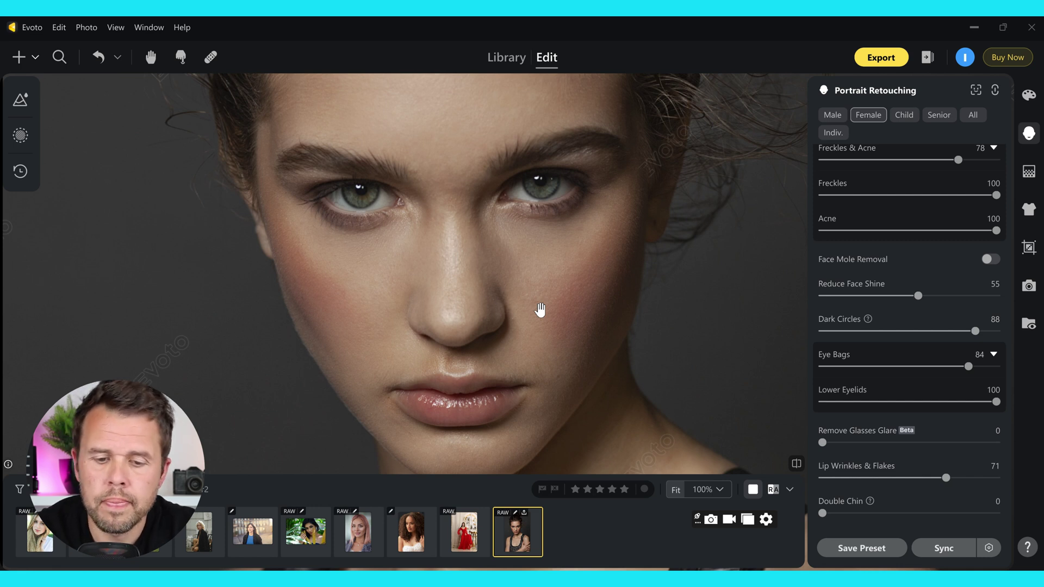
scroll(1008, 362, down, 5)
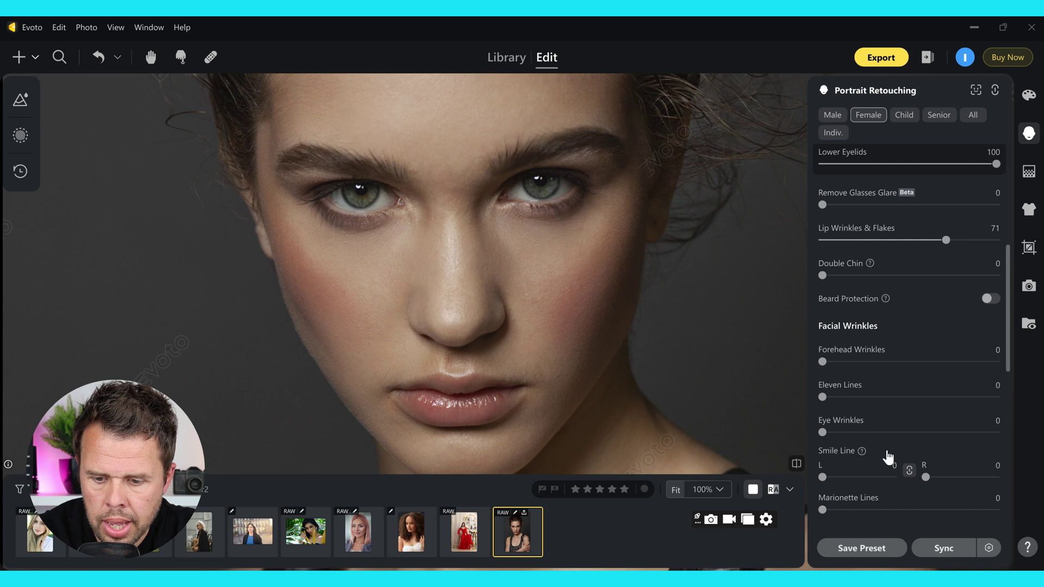
scroll(769, 468, down, 1)
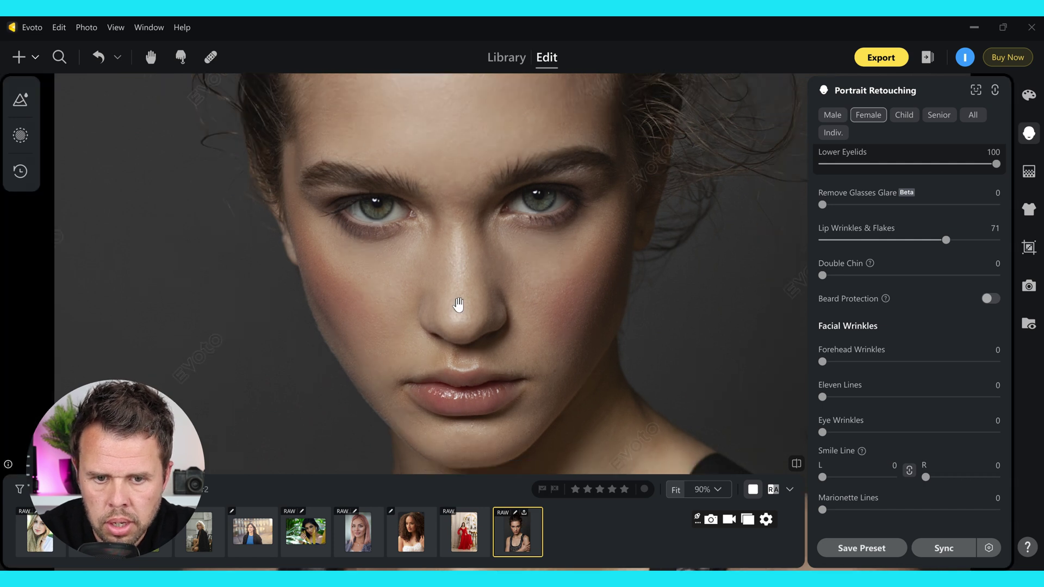
drag(466, 299, 467, 315)
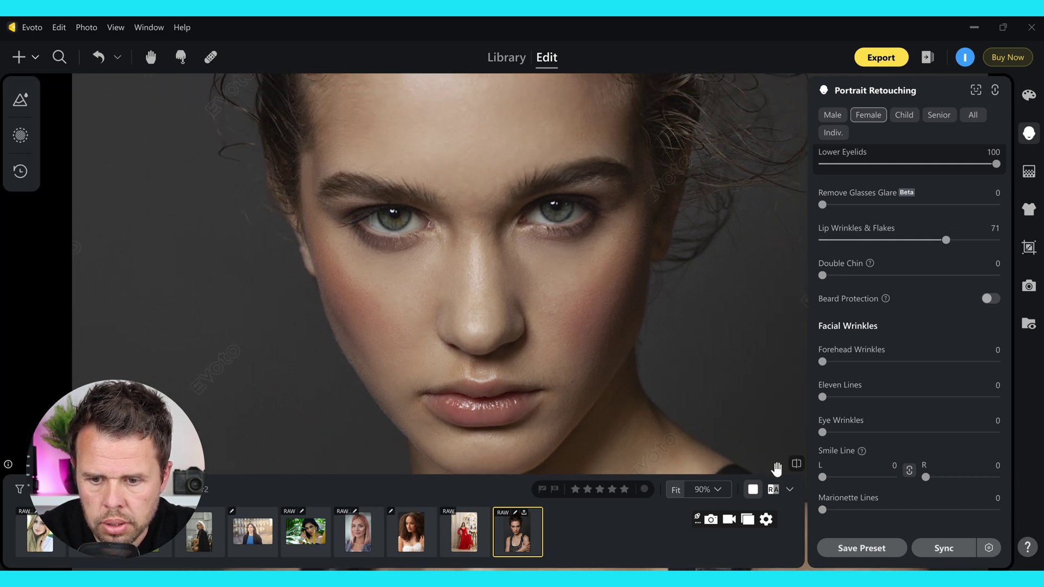
click(796, 467)
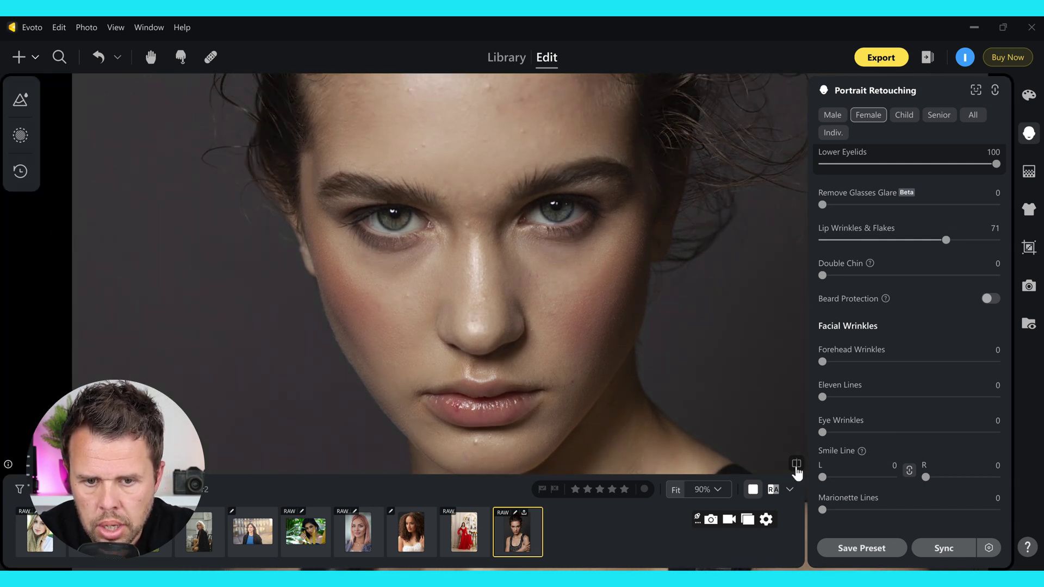
click(796, 468)
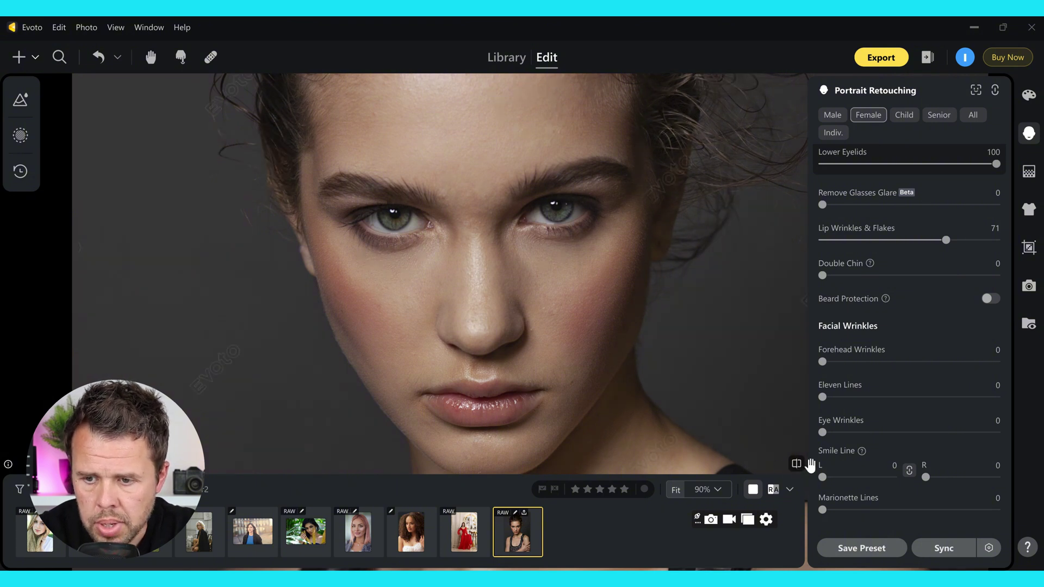
Set Body Blemishes to 89 in the Body Refinement settings and check the skin on the chest and shoulders
scroll(1009, 436, down, 2)
drag(1009, 410, 1006, 461)
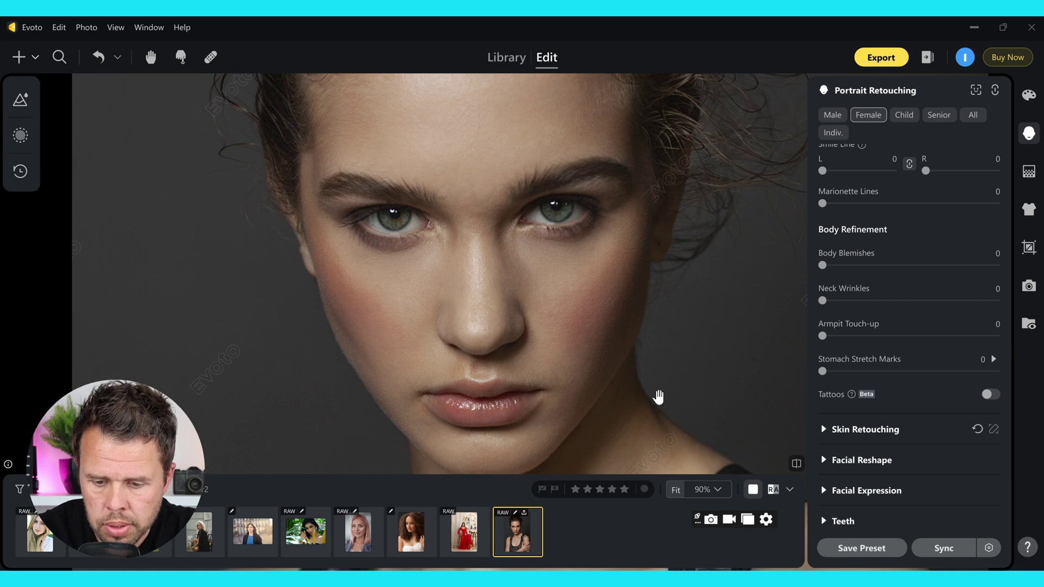
scroll(659, 398, down, 4)
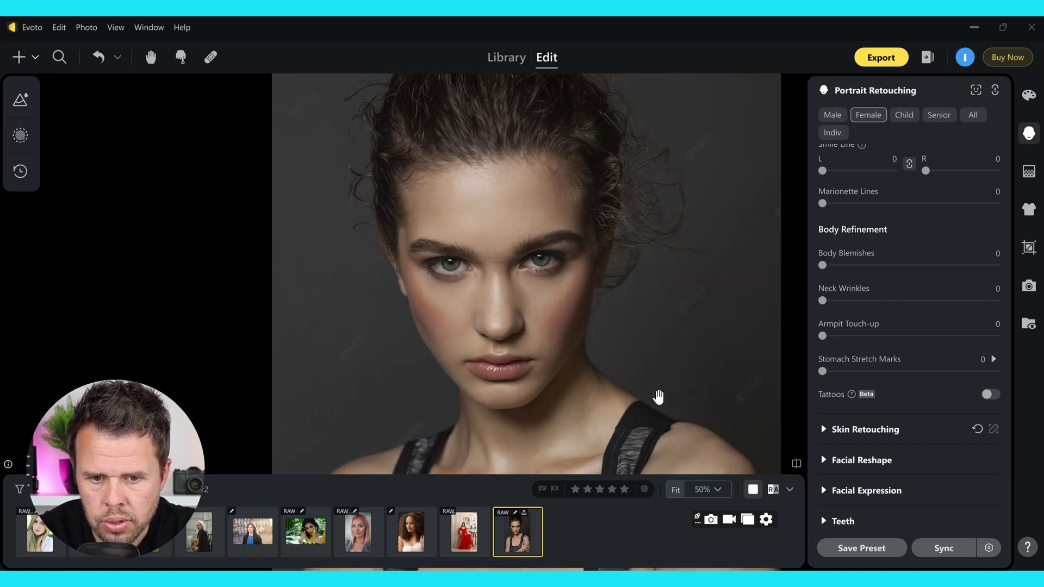
drag(658, 400, 647, 244)
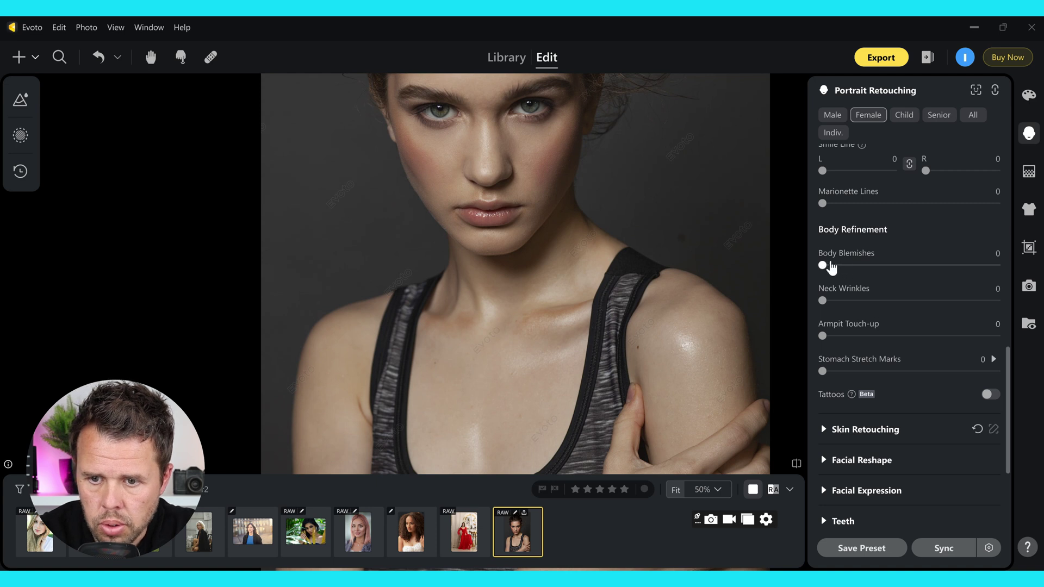
drag(825, 266, 979, 276)
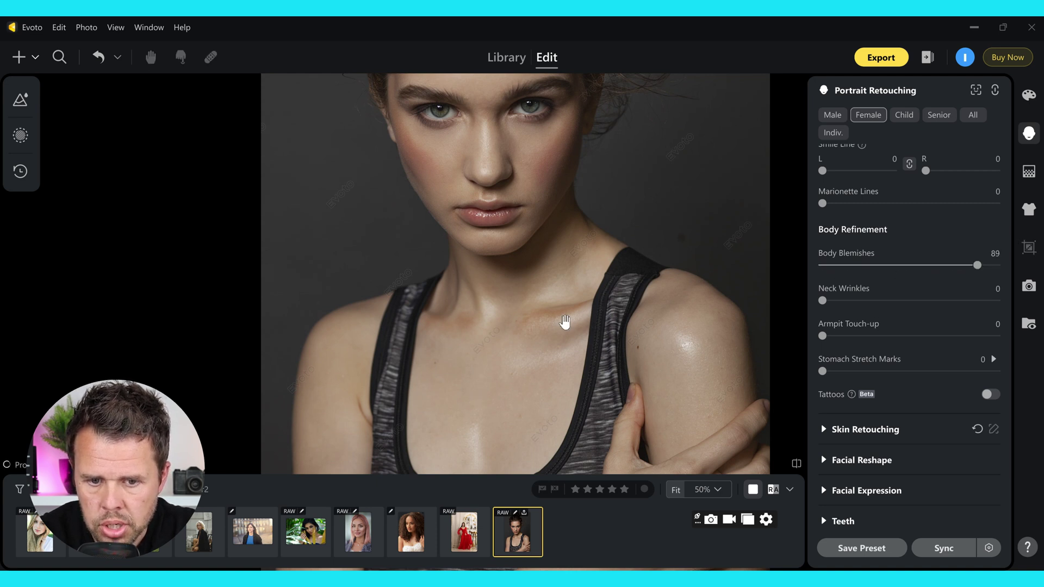
scroll(565, 364, up, 3)
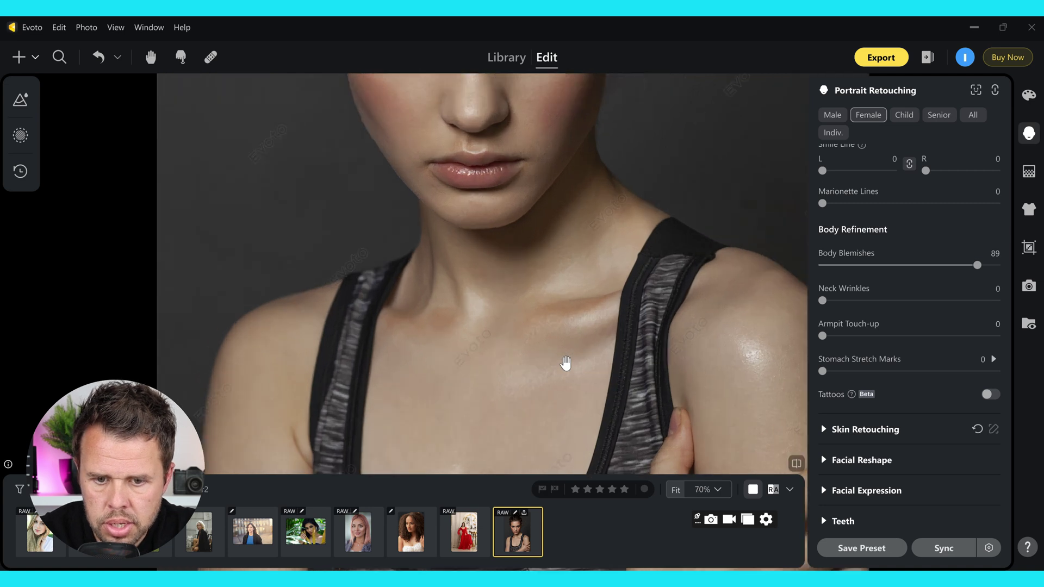
drag(565, 363, 566, 299)
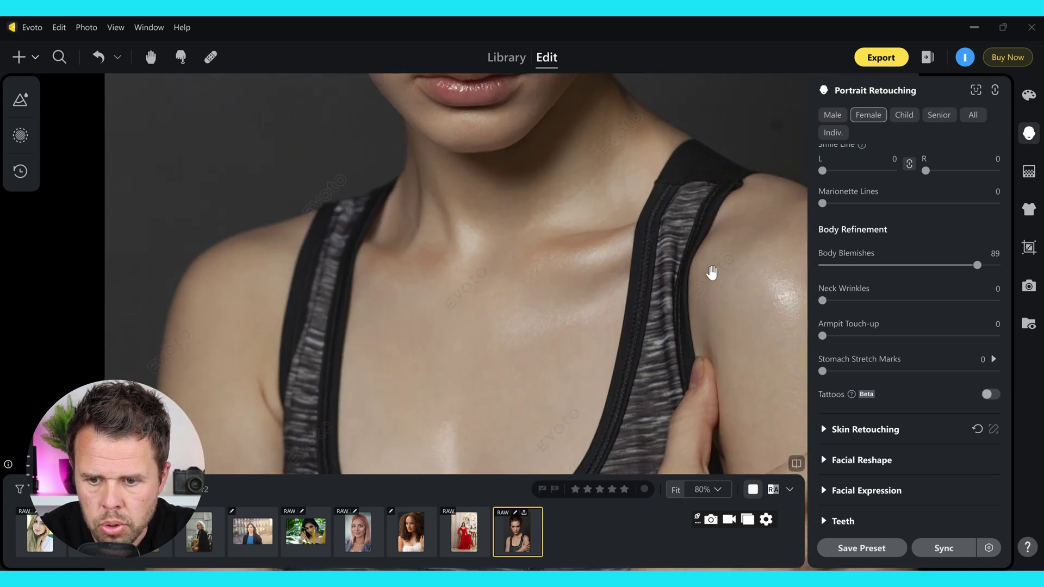
Collapse Blemish Removal, expand the Skin Retouching settings and bring the face into view at 100% zoom
scroll(925, 244, up, 10)
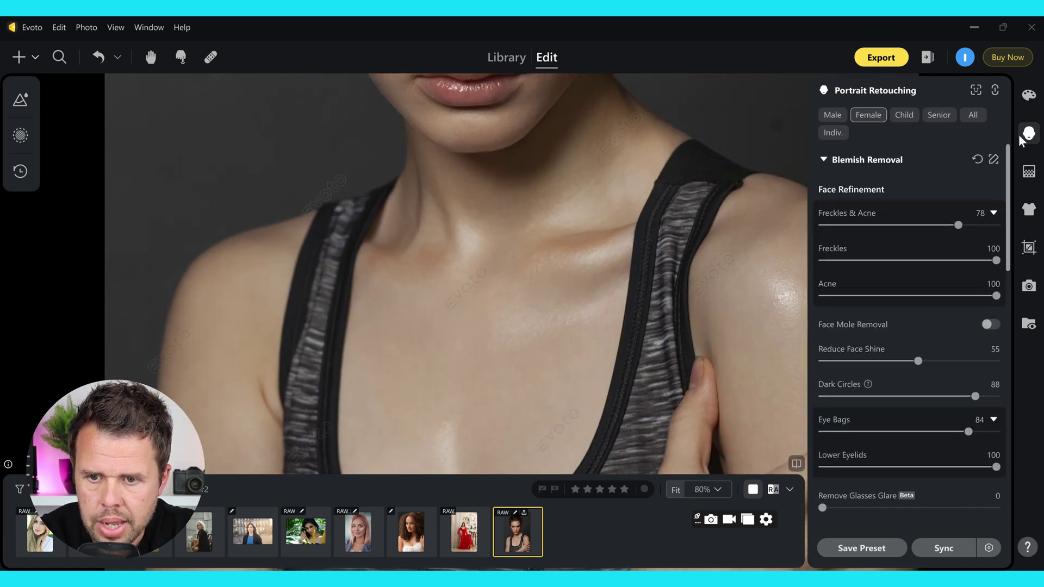
click(824, 159)
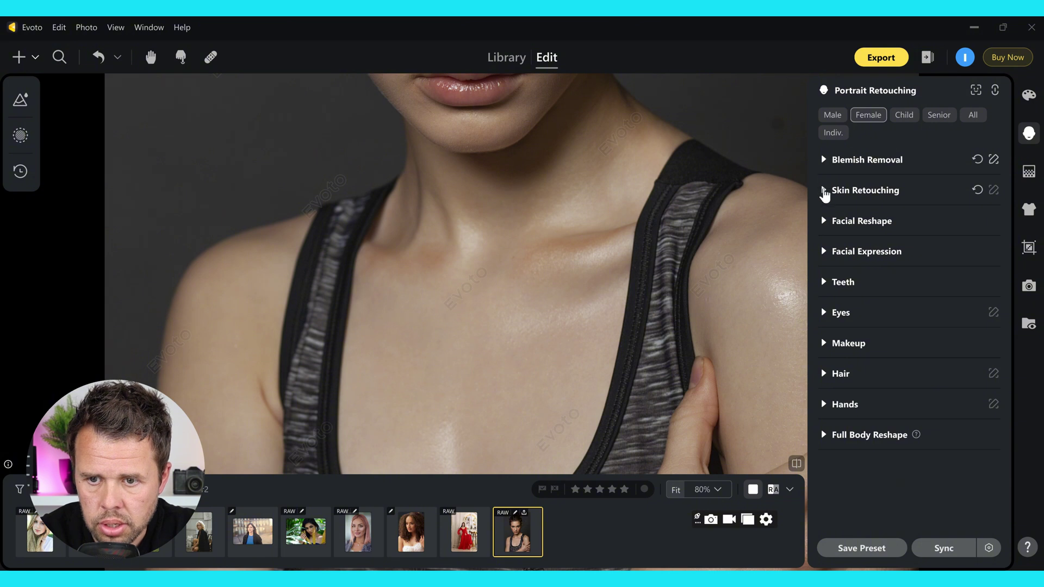
click(824, 191)
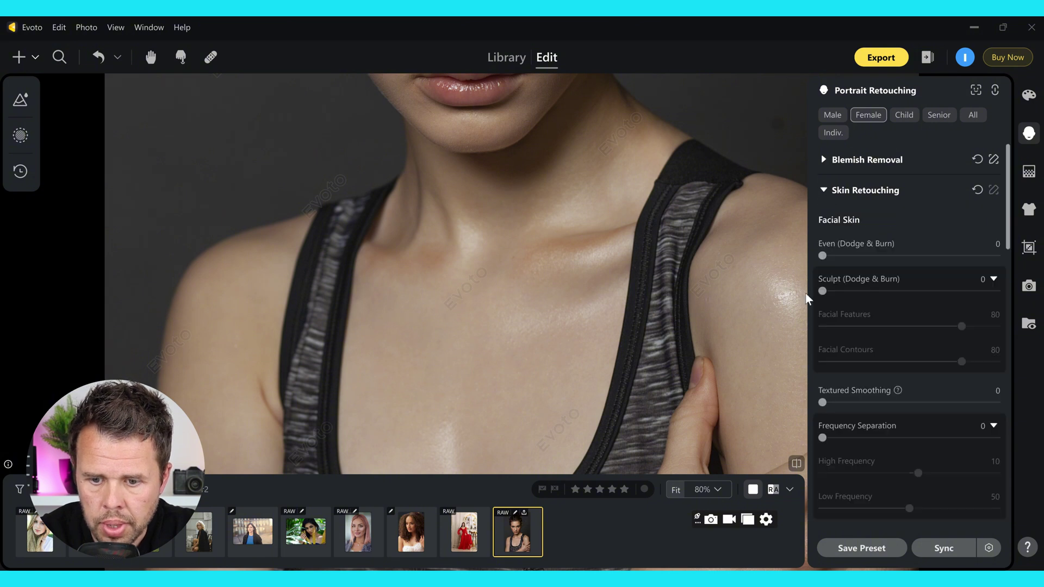
click(721, 491)
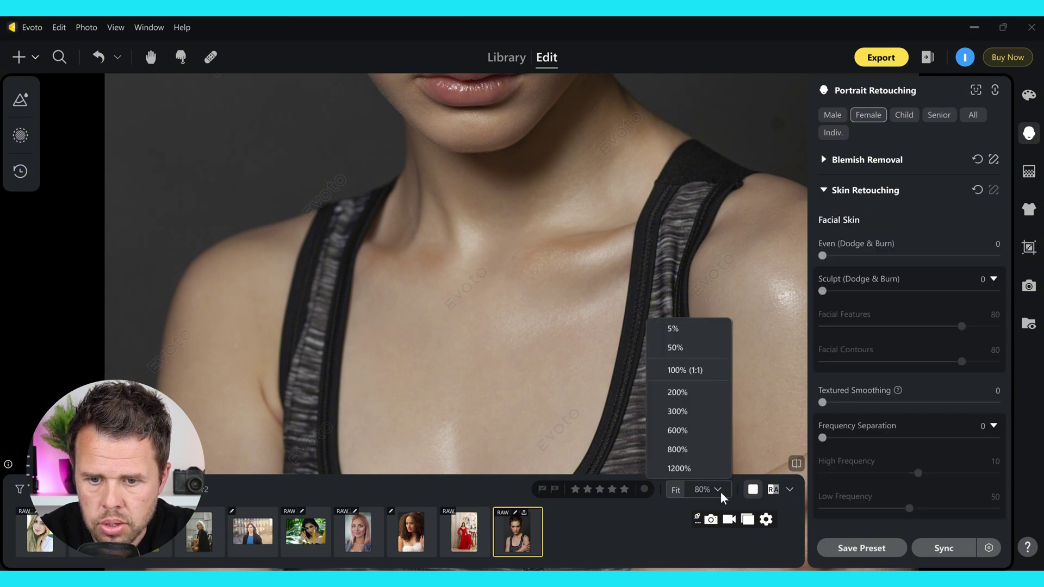
click(705, 370)
drag(553, 271, 648, 329)
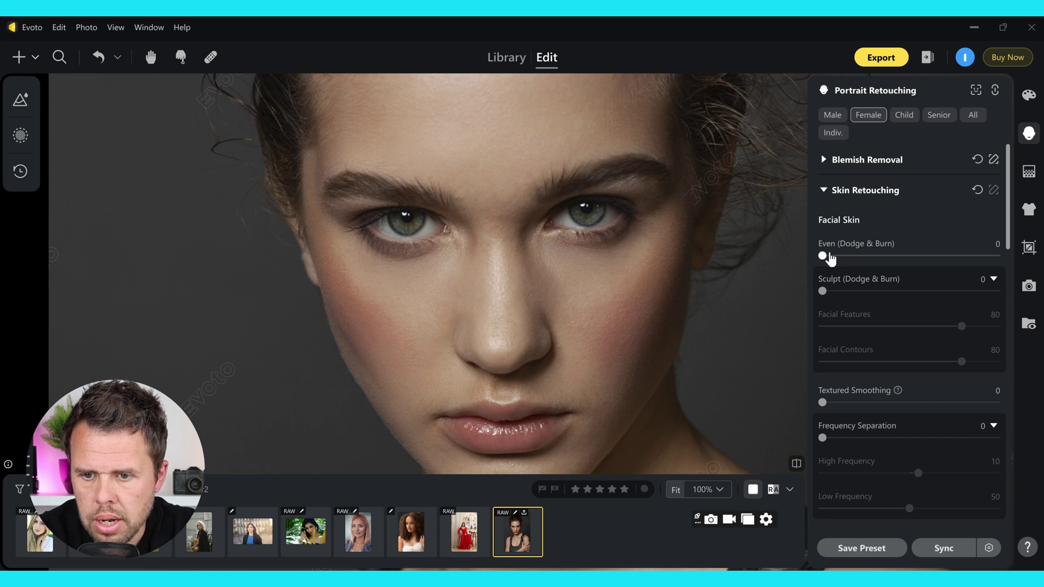
Set Even (Dodge & Burn) to 74 and Sculpt (Dodge & Burn) to 69 for the facial skin
drag(828, 256, 953, 265)
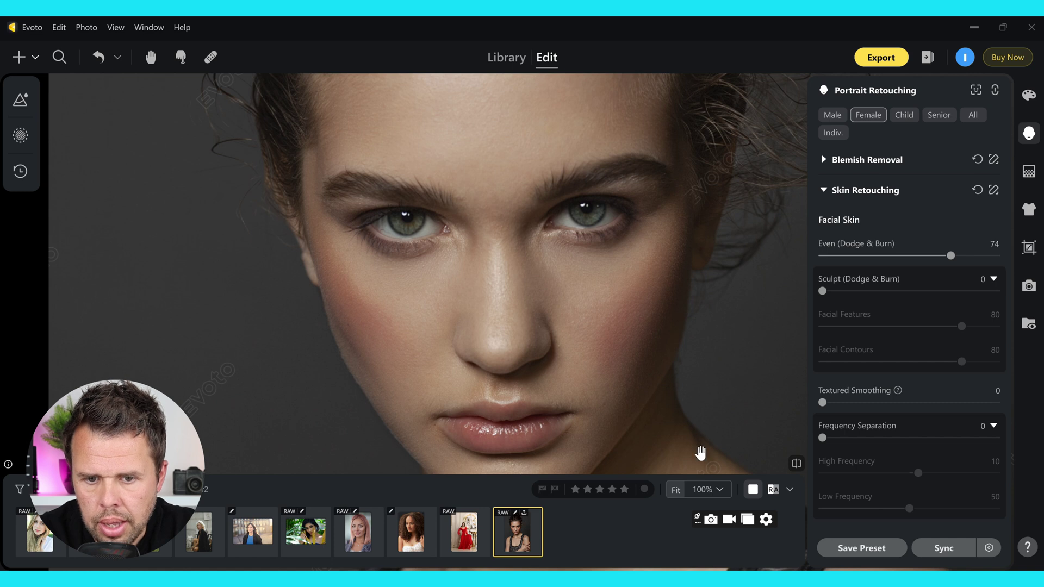
drag(555, 357, 559, 331)
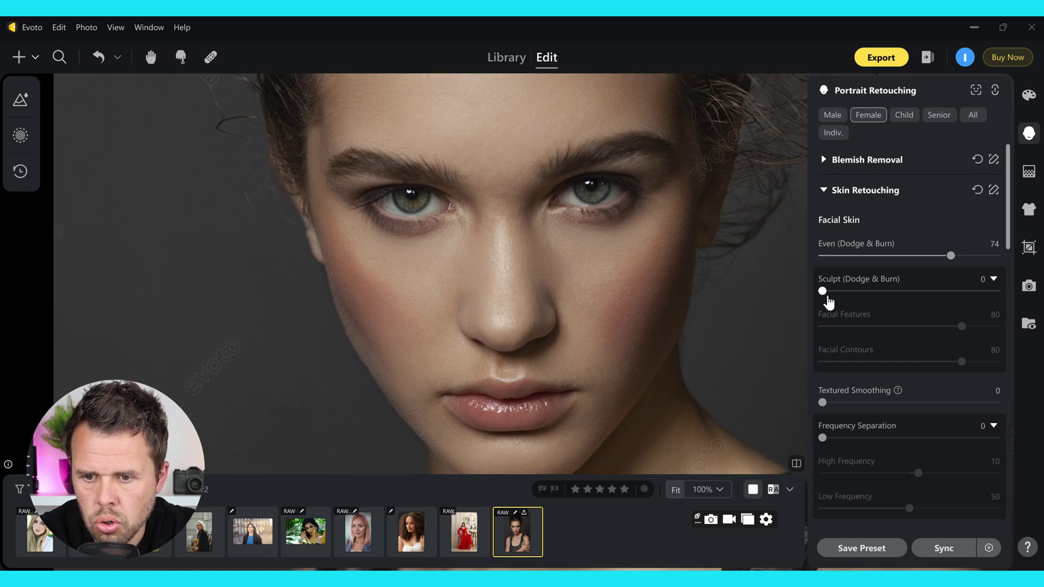
drag(823, 291, 944, 303)
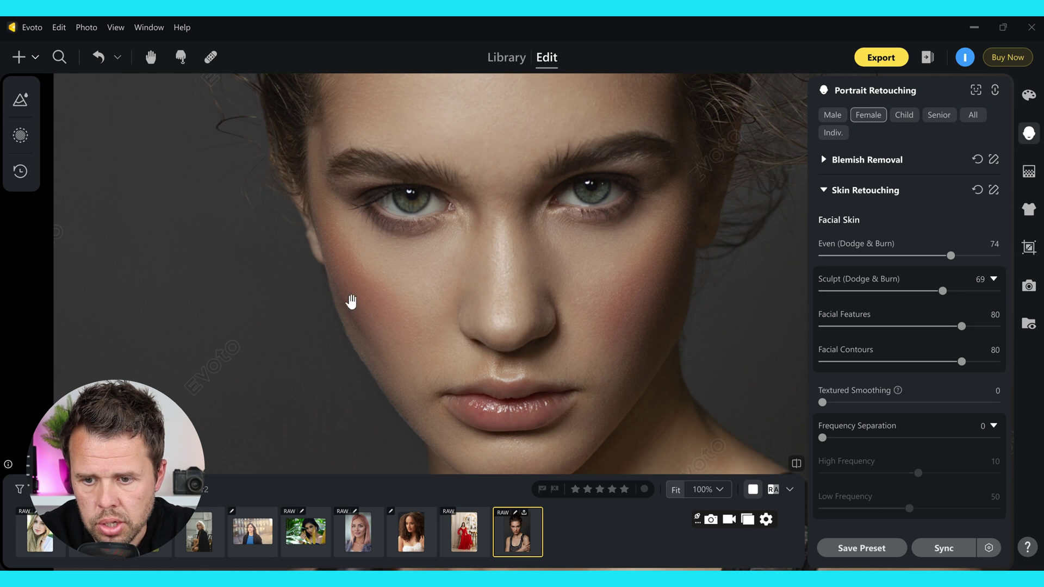
Set the facial Frequency Separation to 14 and its Low Frequency to 53, undoing a trial High Frequency of 61
scroll(948, 287, down, 4)
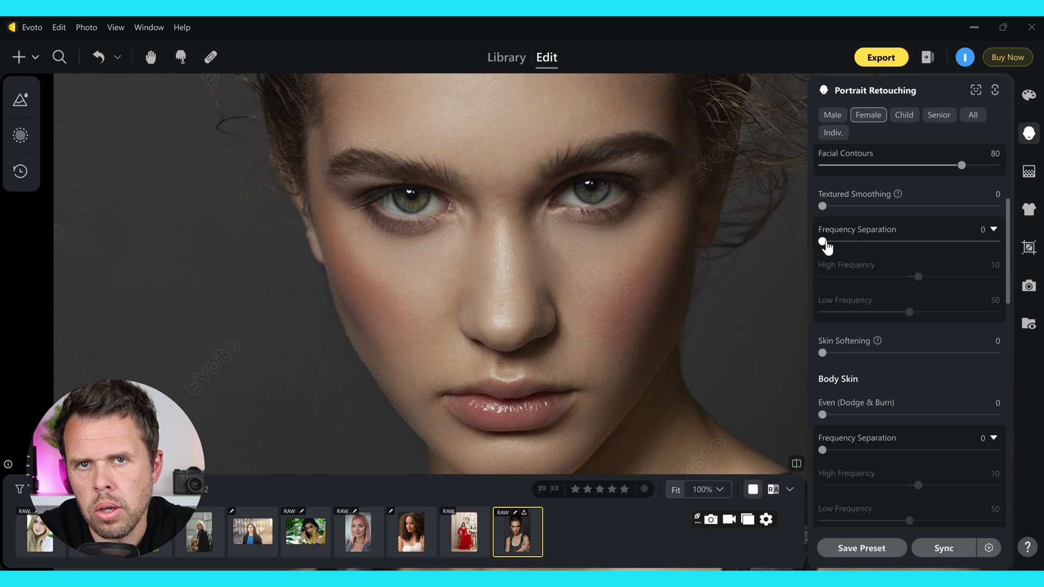
drag(825, 243, 847, 244)
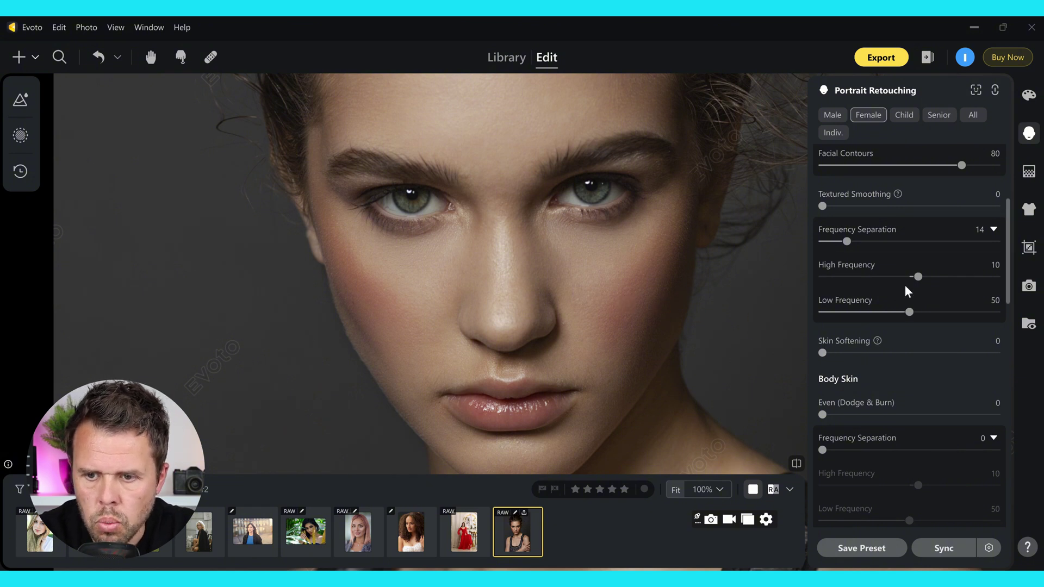
drag(918, 280, 964, 283)
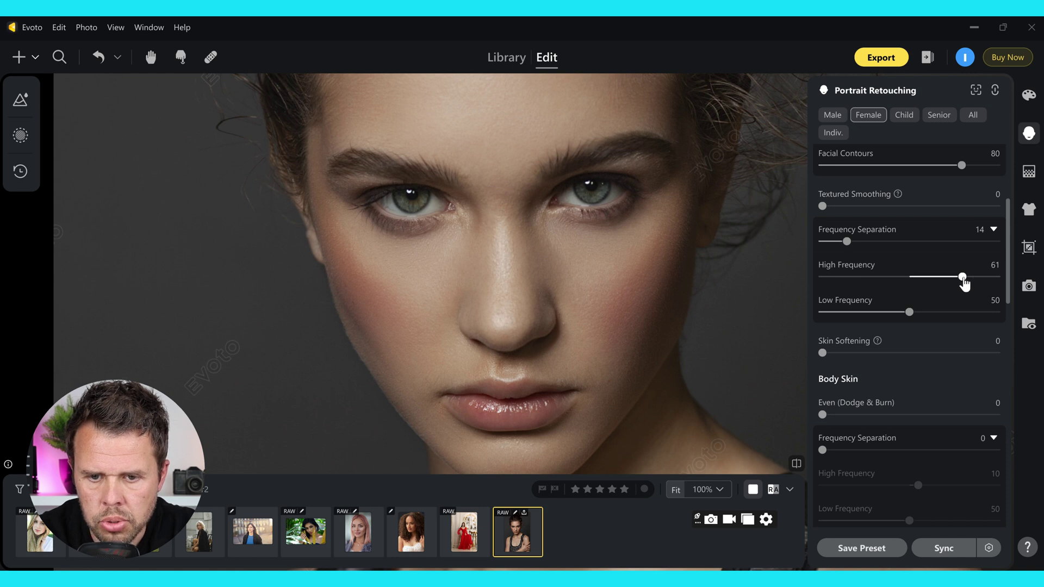
key(ctrl+z)
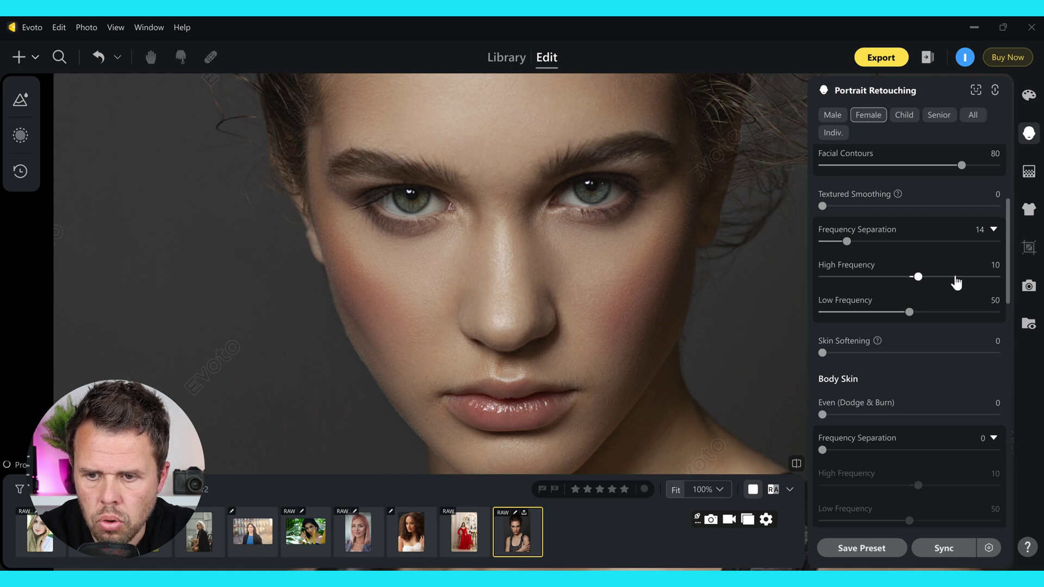
drag(908, 313, 970, 319)
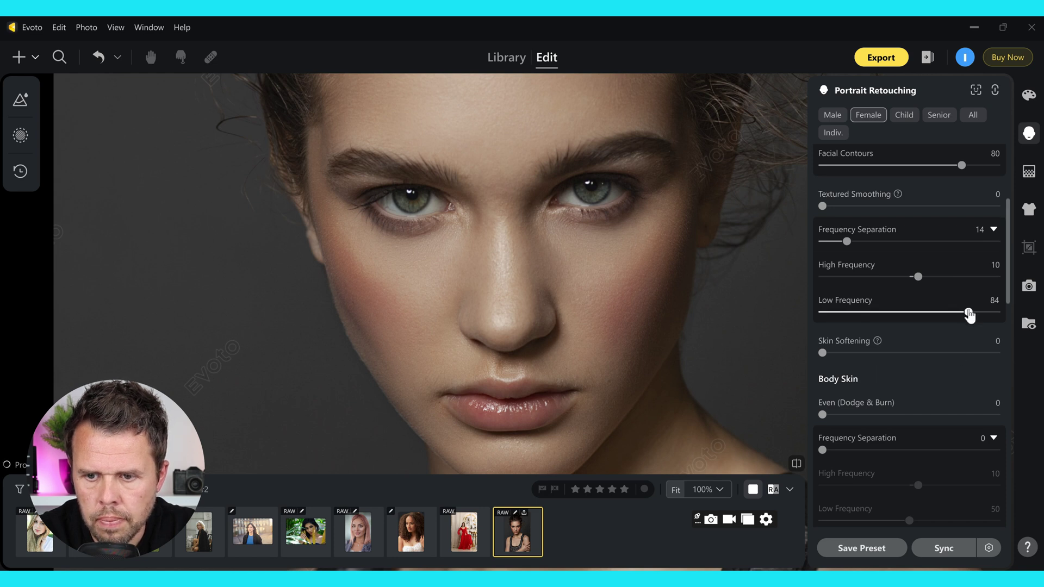
drag(969, 314, 915, 313)
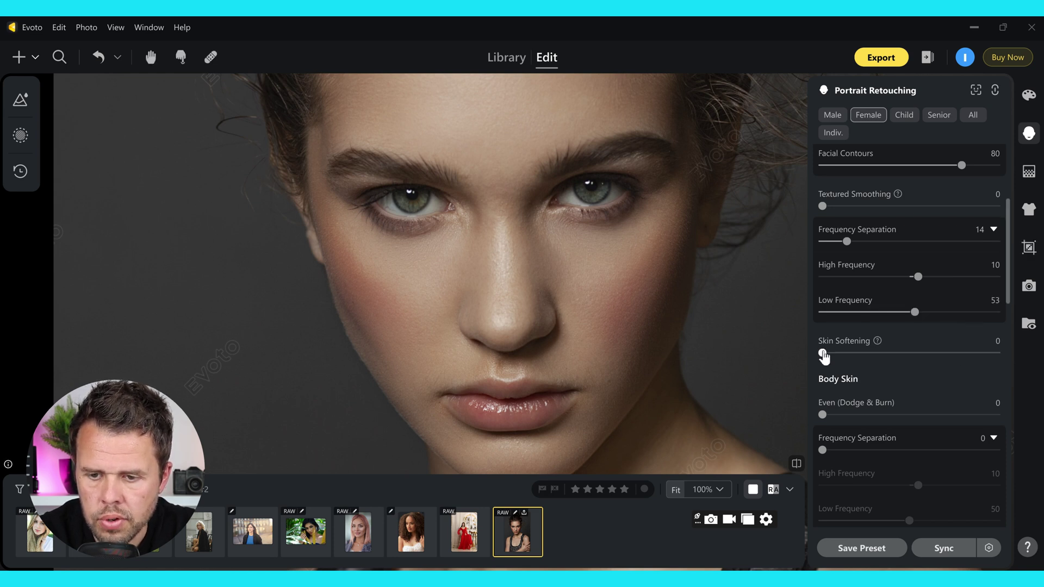
Set the facial Skin Softening to 18 and the Body Skin Even (Dodge & Burn) to 64
mouse_move(850, 356)
mouse_down()
mouse_move(873, 357)
mouse_move(855, 353)
mouse_up()
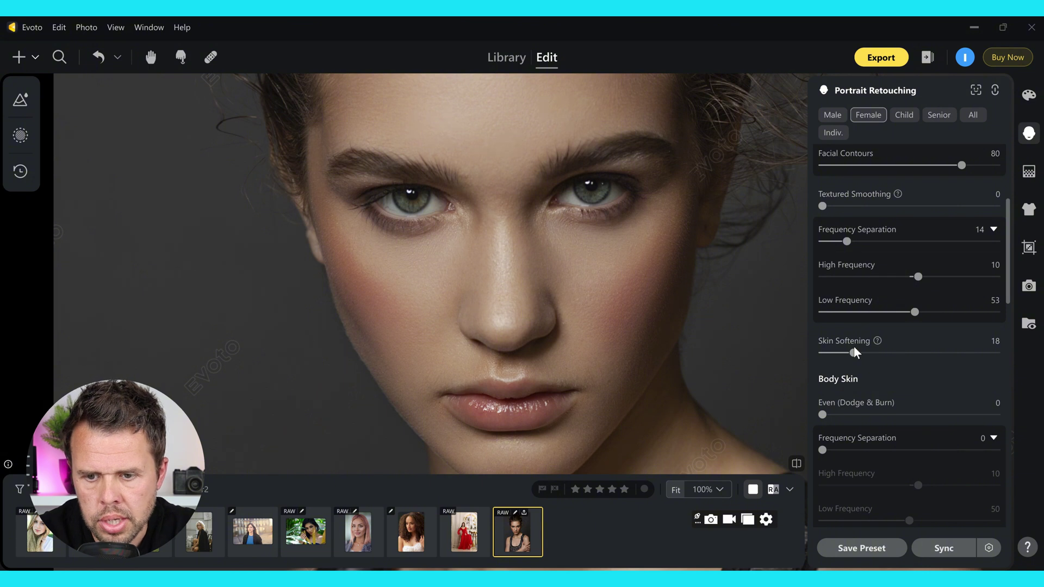
scroll(854, 346, down, 3)
drag(822, 302, 935, 305)
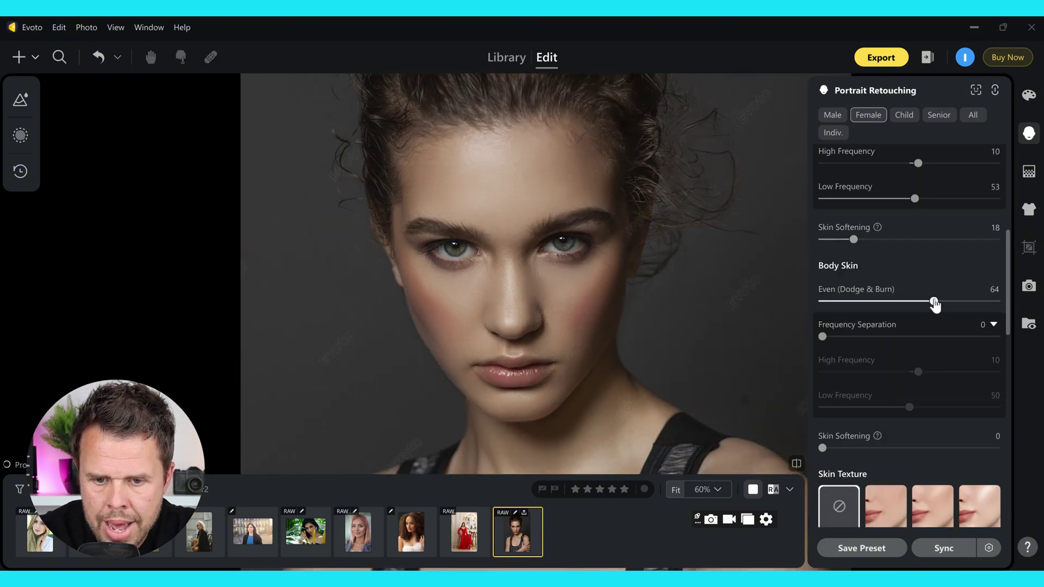
Raise the Body Skin Frequency Separation to smooth the skin on the chest, shoulders and arms
drag(690, 354, 690, 232)
scroll(690, 232, down, 2)
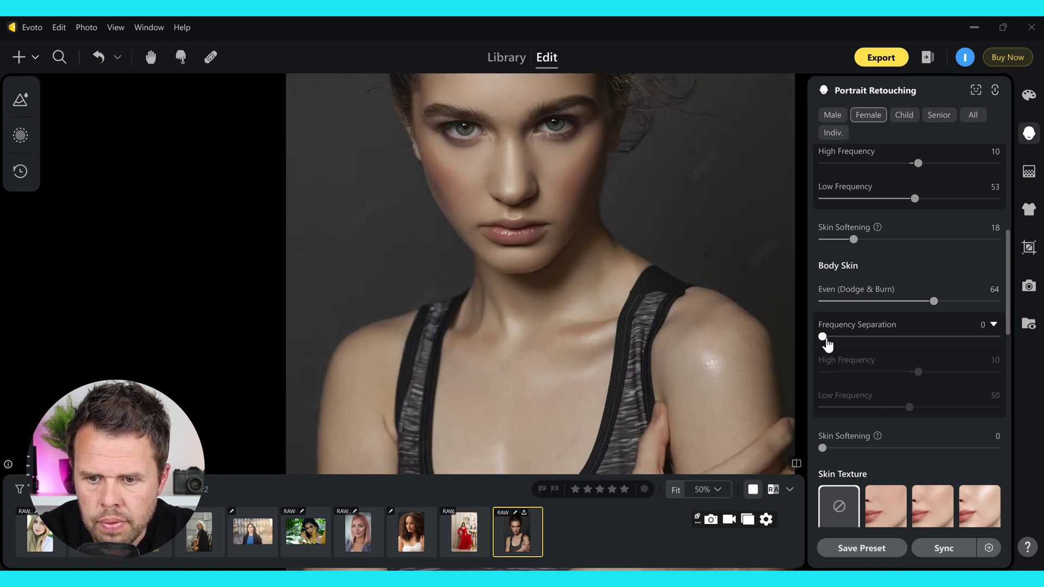
drag(823, 338, 860, 341)
Try the Matte, Satin and Dewy skin textures on the portrait and return Skin Texture to None
scroll(1004, 355, down, 5)
scroll(1001, 384, down, 2)
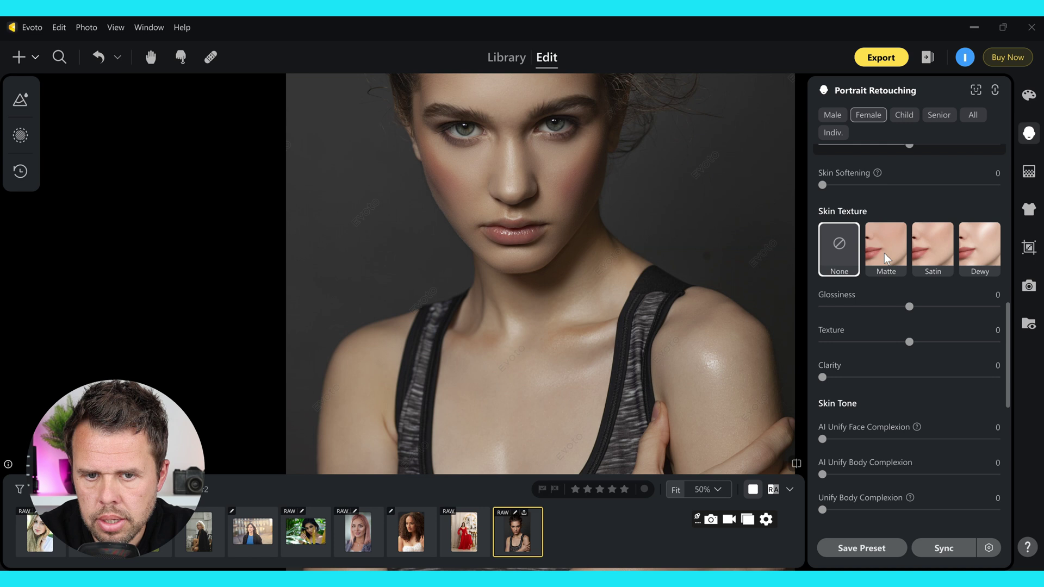
click(884, 253)
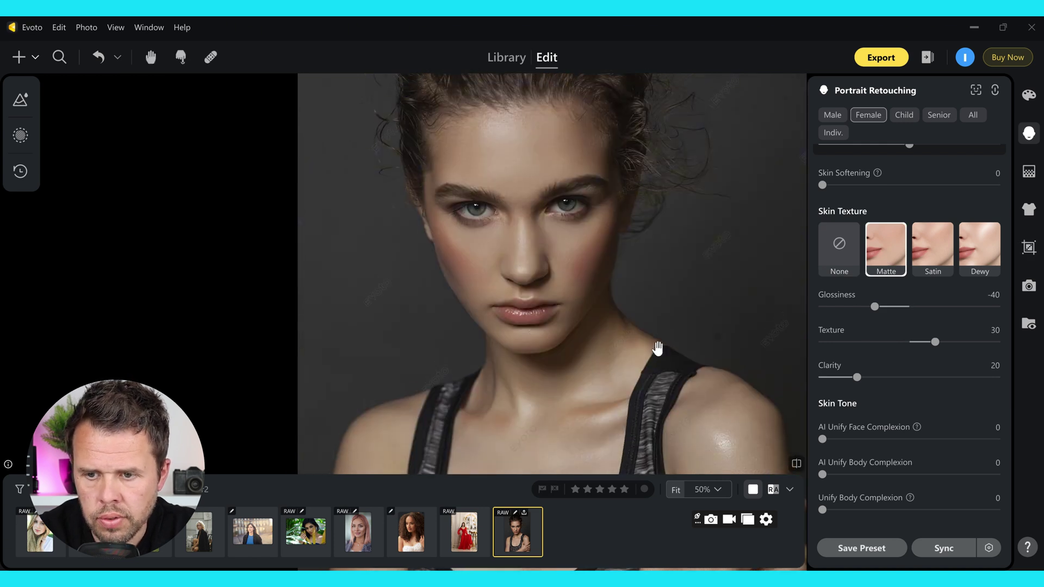
click(931, 250)
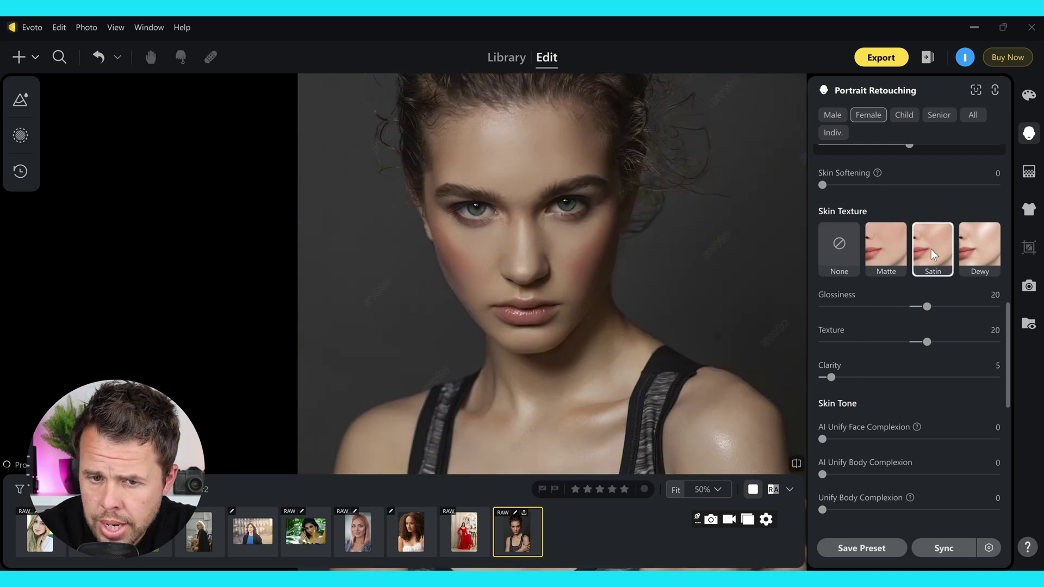
click(988, 256)
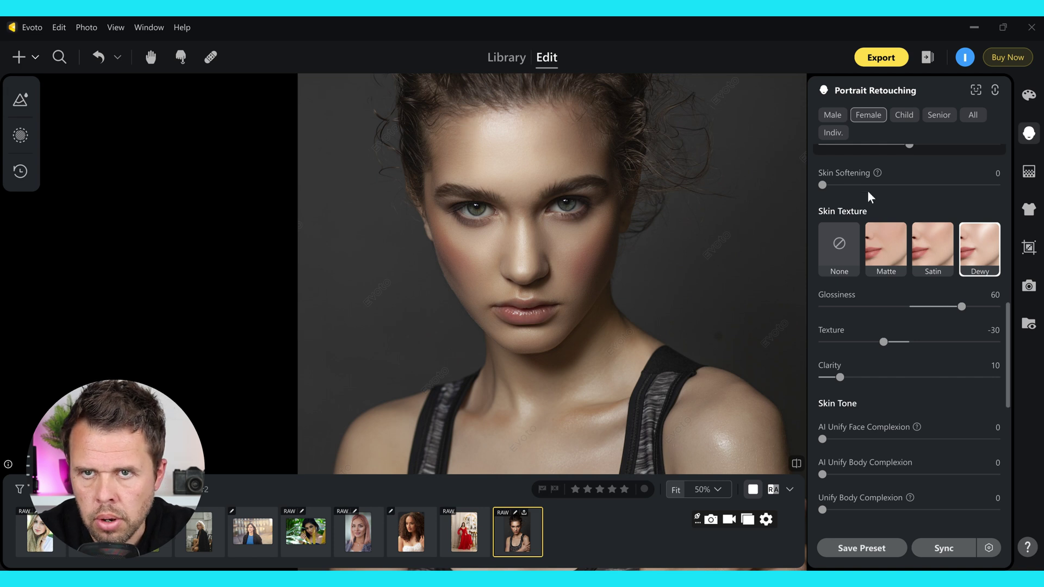
click(840, 248)
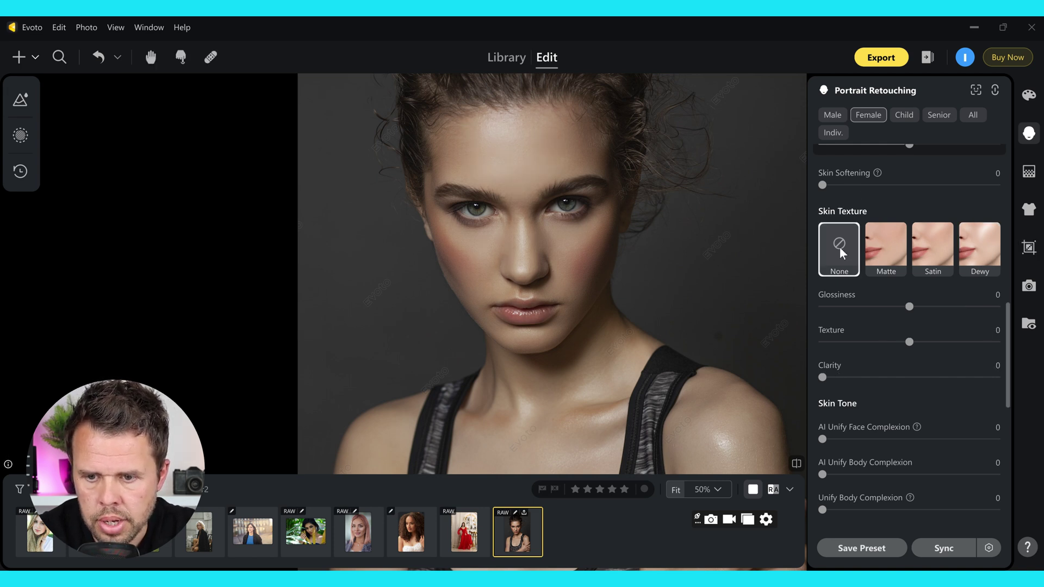
Set AI Unify Face Complexion to 34 after testing stronger complexion blending on the face
scroll(1014, 387, down, 3)
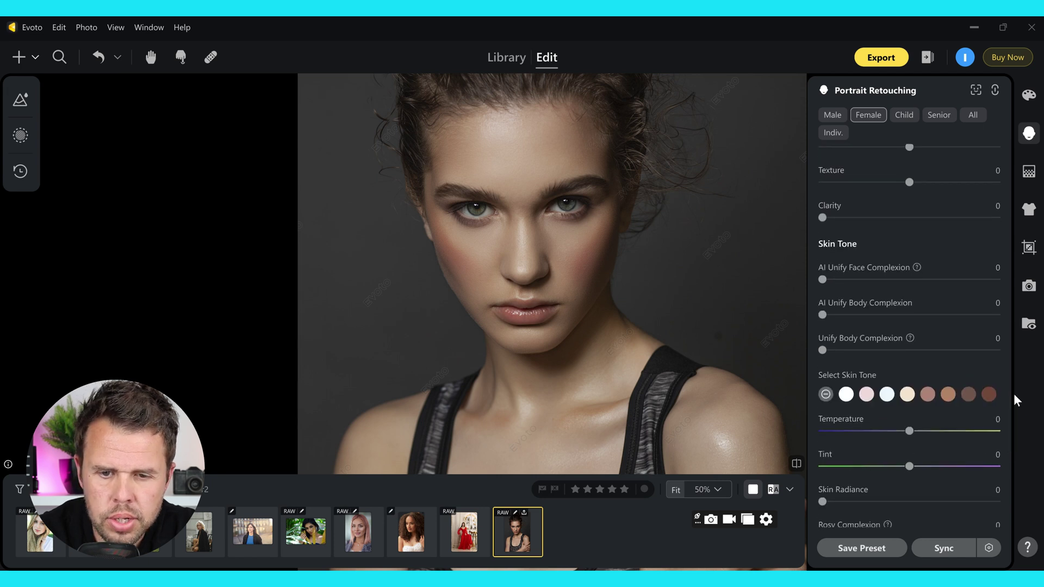
drag(598, 366, 607, 438)
scroll(603, 380, up, 2)
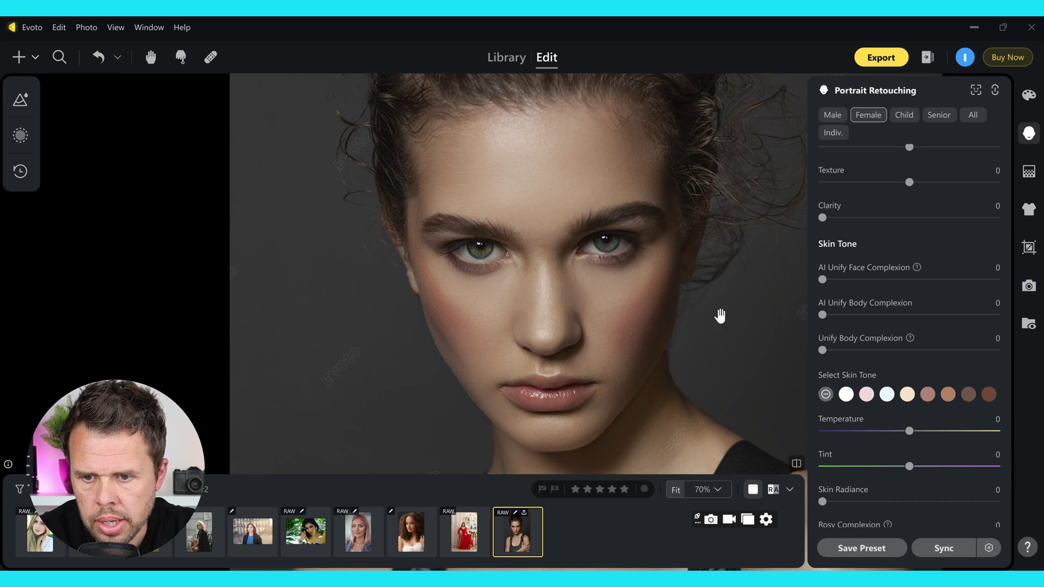
drag(825, 286, 875, 290)
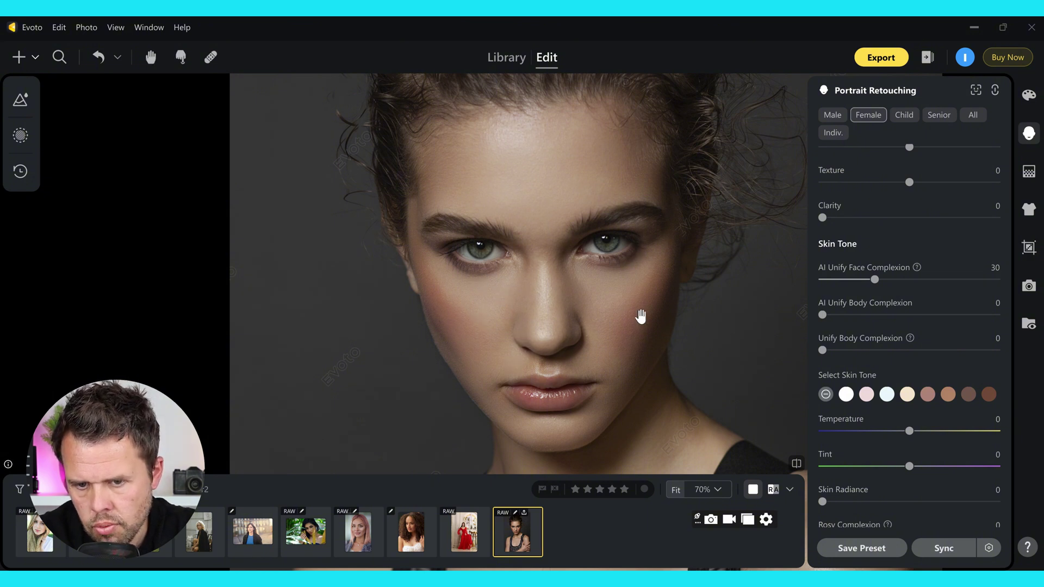
drag(875, 280, 991, 280)
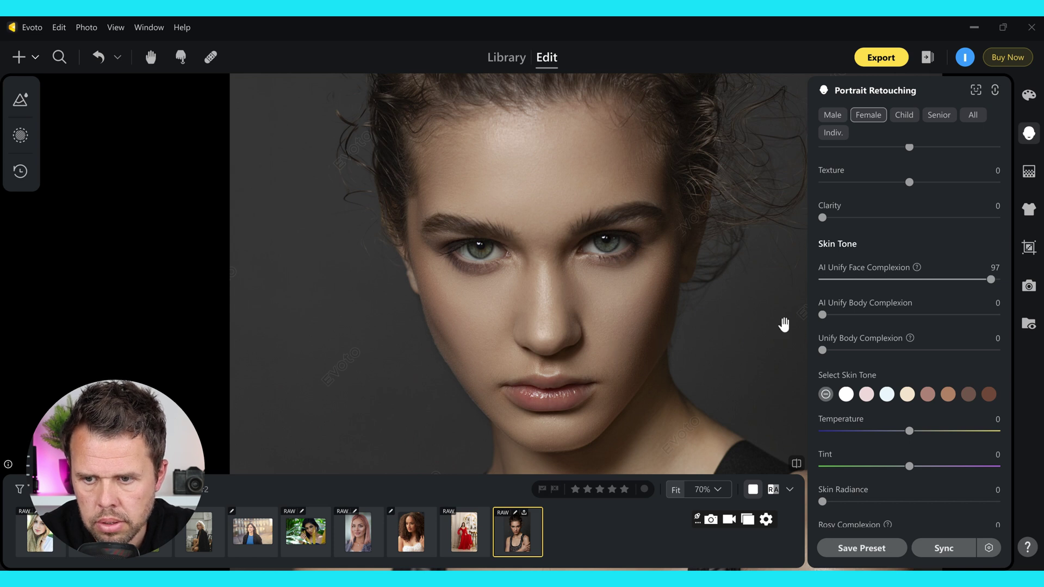
drag(991, 281, 884, 291)
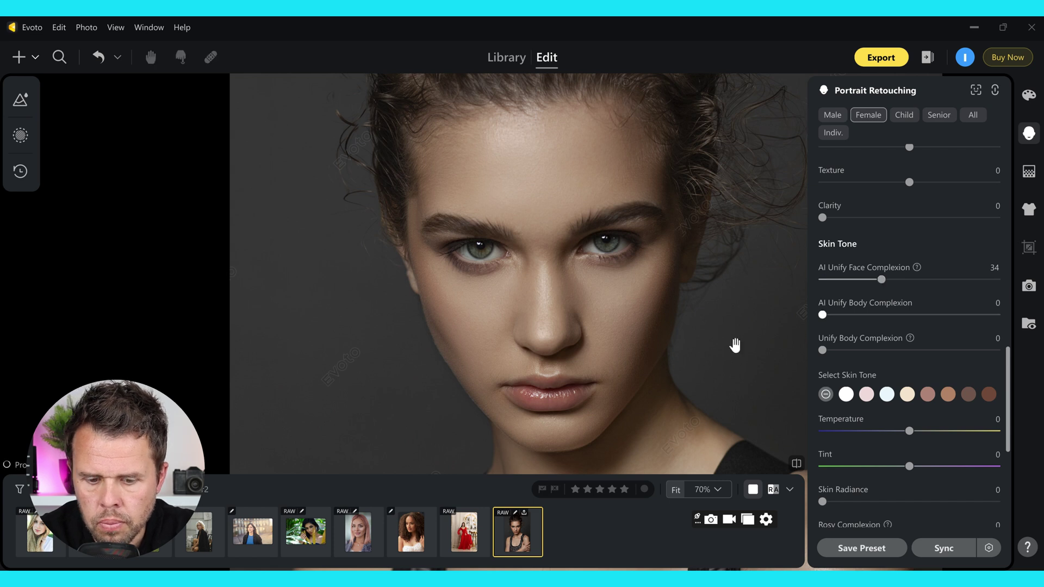
Set AI Unify Body Complexion to 55 and Unify Body Complexion to 56 for the chest and arms
scroll(726, 349, down, 3)
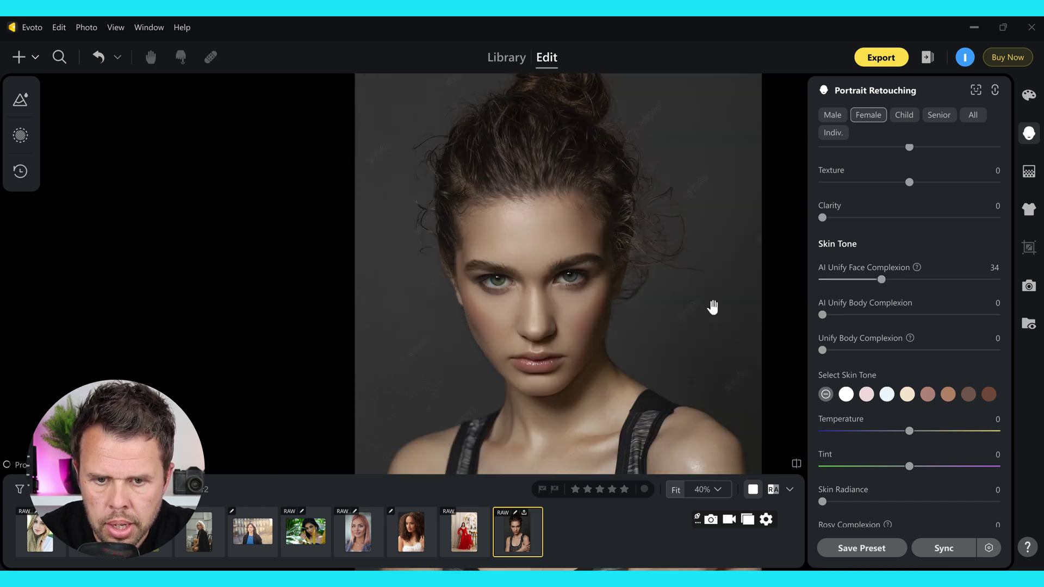
drag(714, 305, 702, 158)
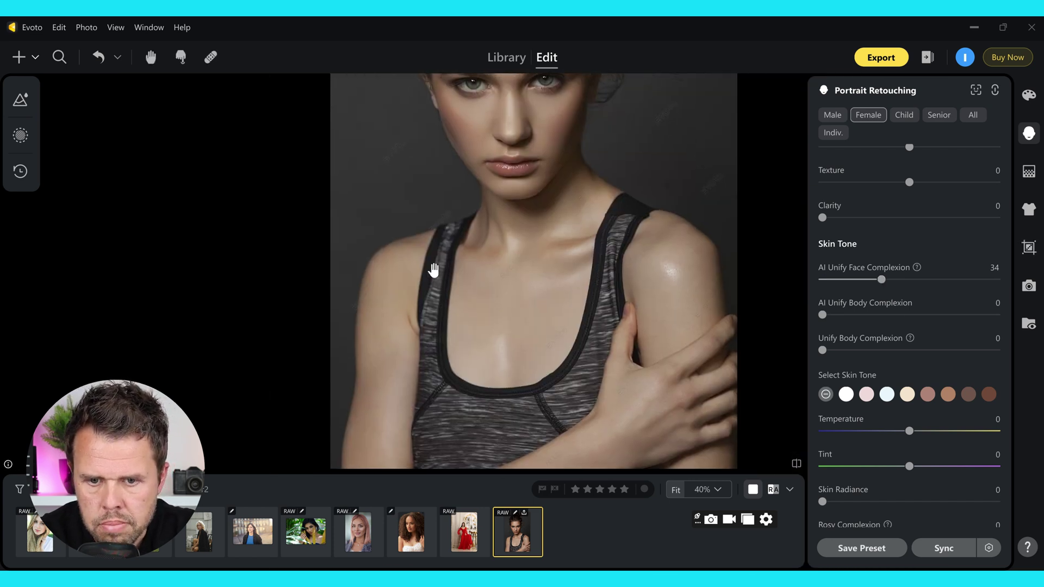
drag(823, 316, 919, 322)
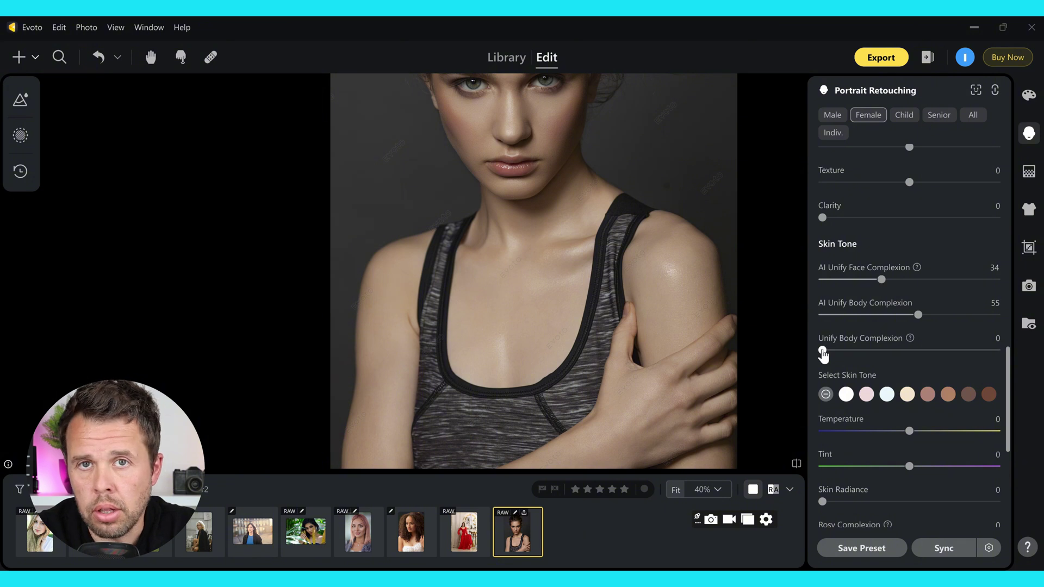
drag(822, 353, 920, 353)
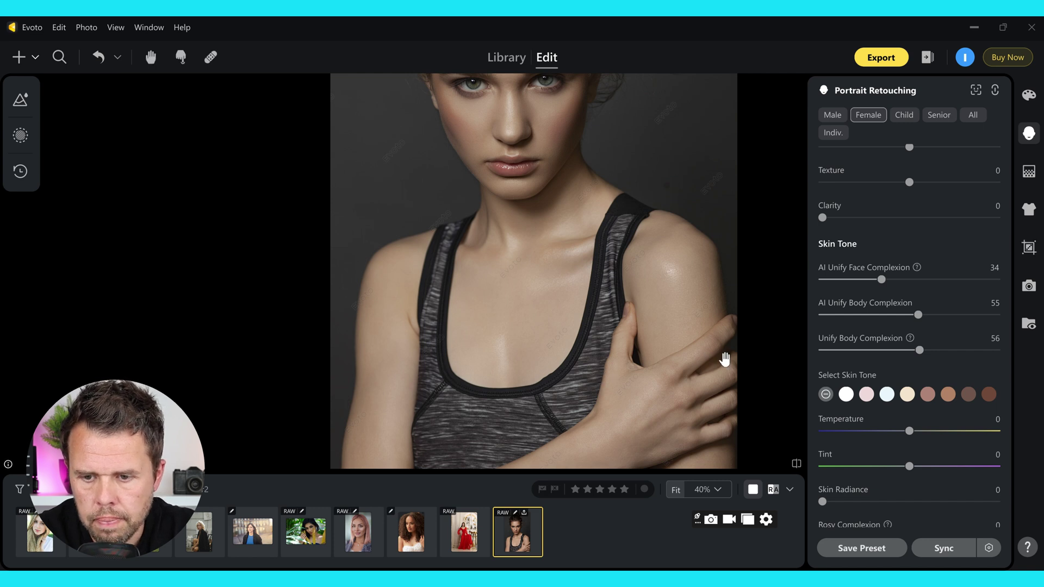
Apply the dusty rose-brown skin tone swatch to the skin with an Amount of 66
drag(1006, 362, 1007, 378)
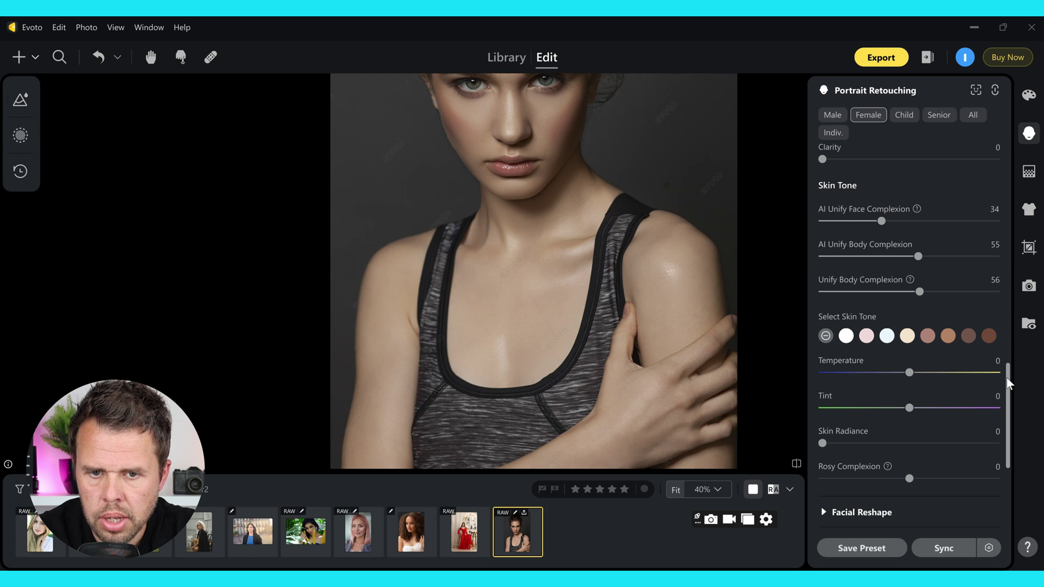
drag(606, 268, 618, 316)
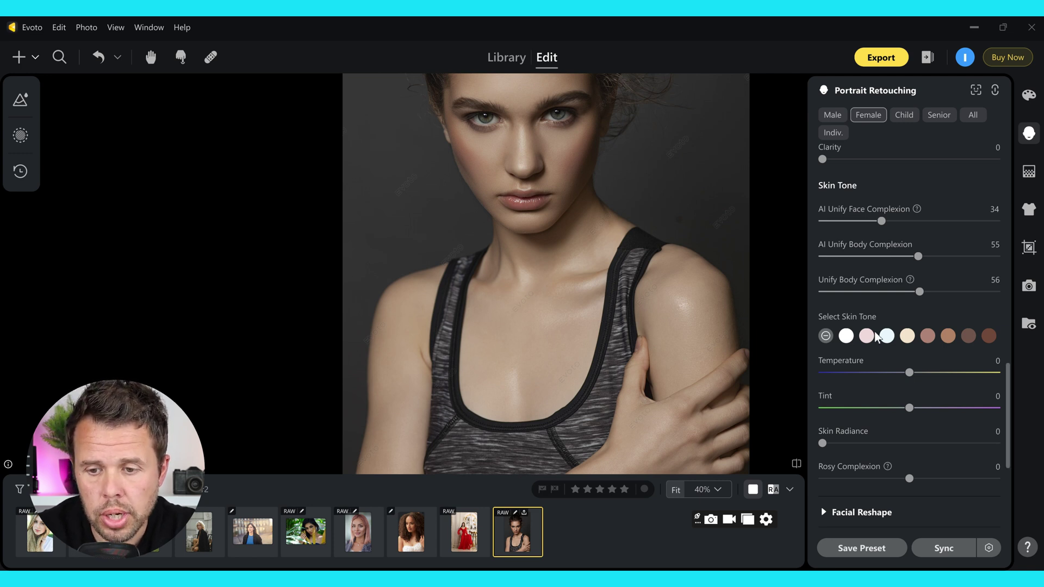
mouse_move(703, 310)
mouse_down()
mouse_move(711, 362)
mouse_move(715, 307)
mouse_up()
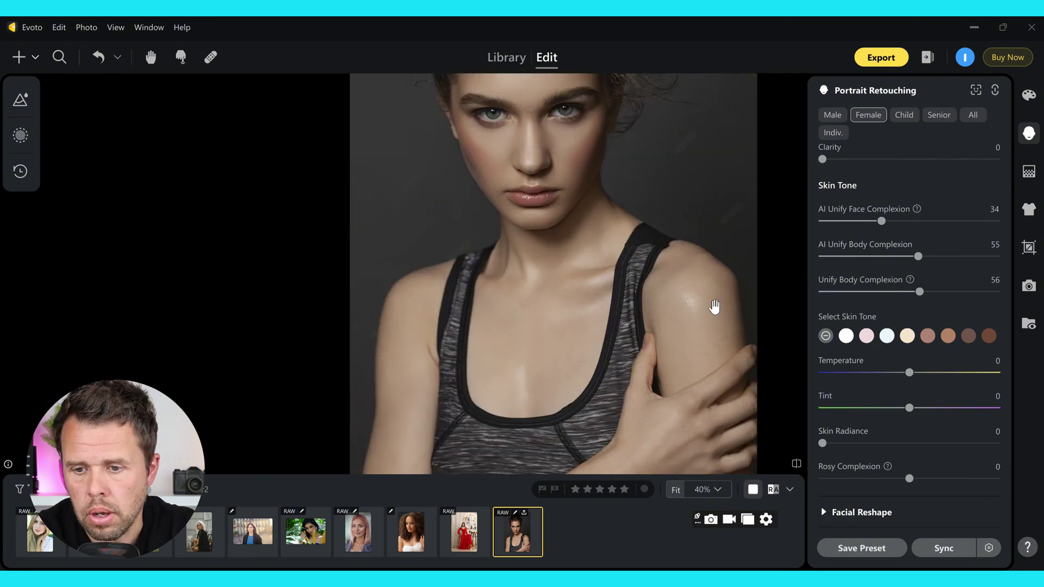
click(927, 335)
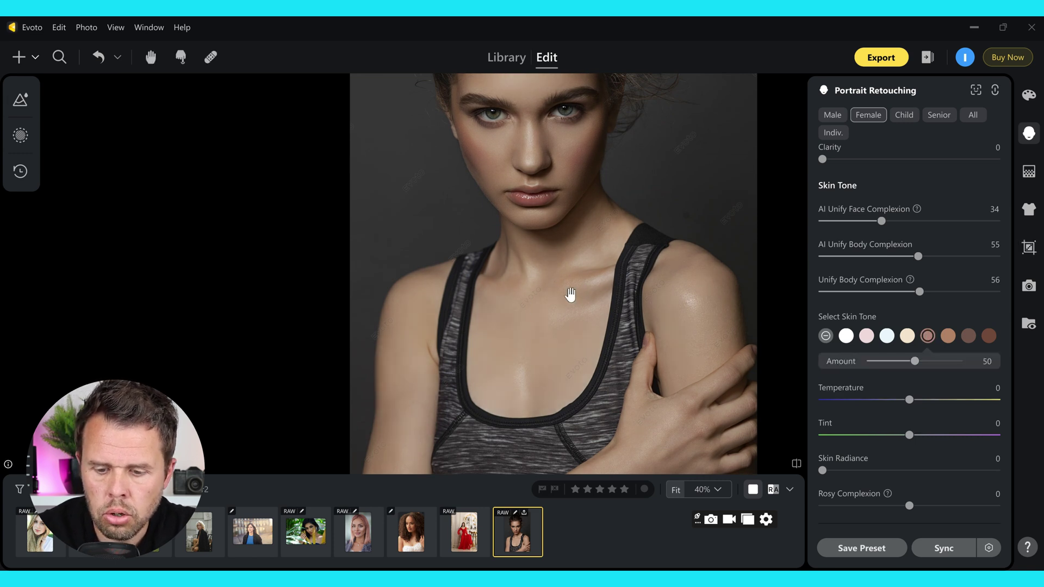
scroll(570, 295, down, 1)
mouse_move(570, 295)
mouse_down()
mouse_move(580, 319)
mouse_move(577, 311)
mouse_up()
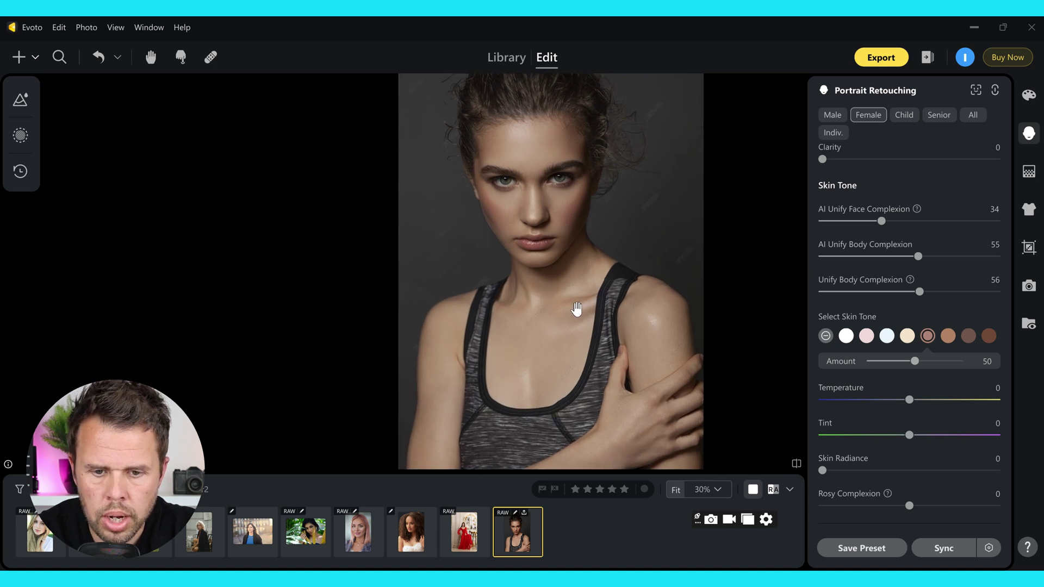
mouse_move(922, 366)
mouse_down()
mouse_move(943, 368)
mouse_move(886, 370)
mouse_move(931, 368)
mouse_up()
Expand Facial Reshape and review its Head Pose and Face Shape settings
scroll(848, 397, down, 3)
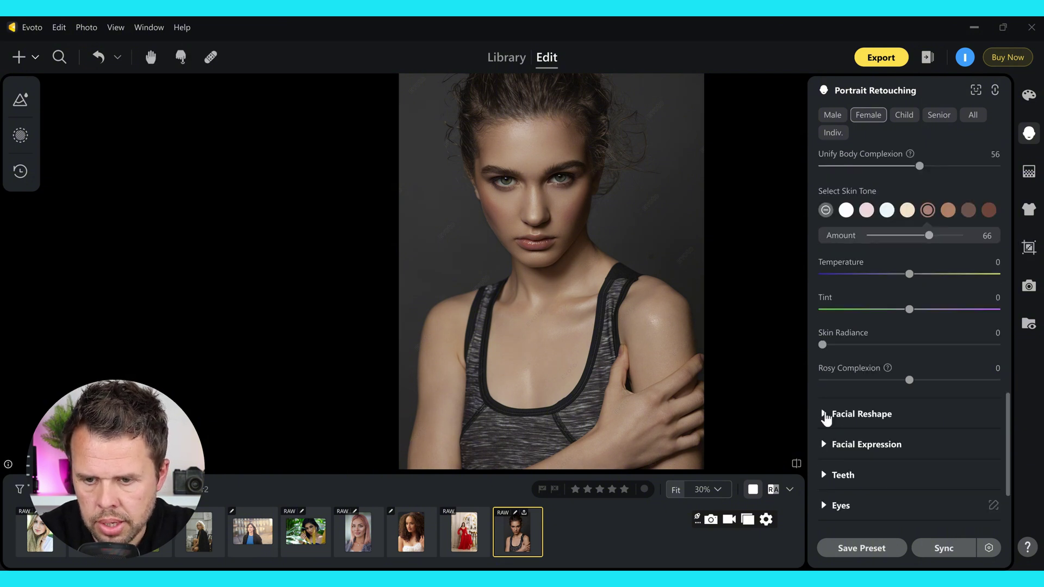
click(824, 414)
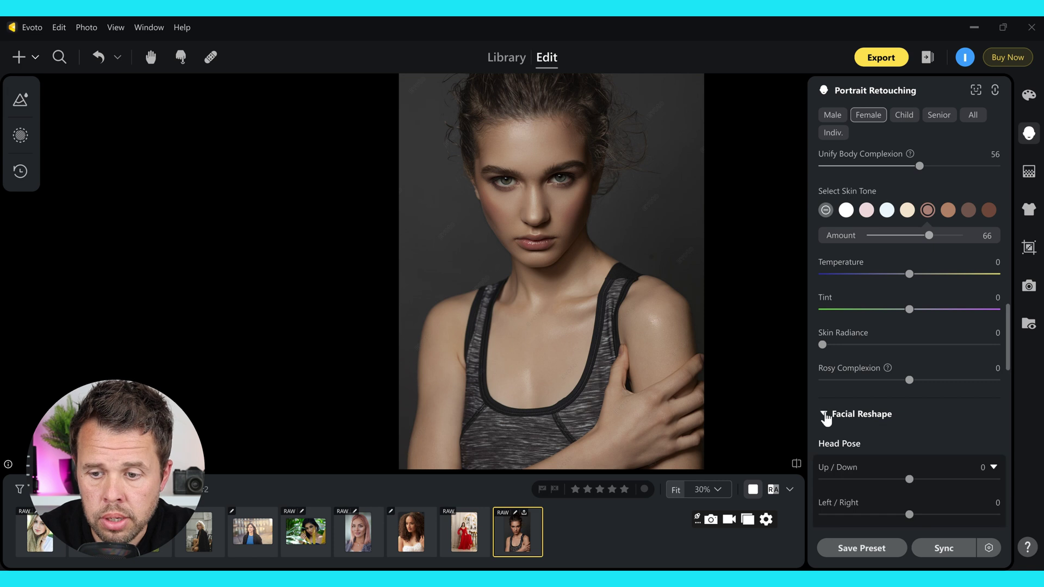
drag(1007, 357, 1007, 429)
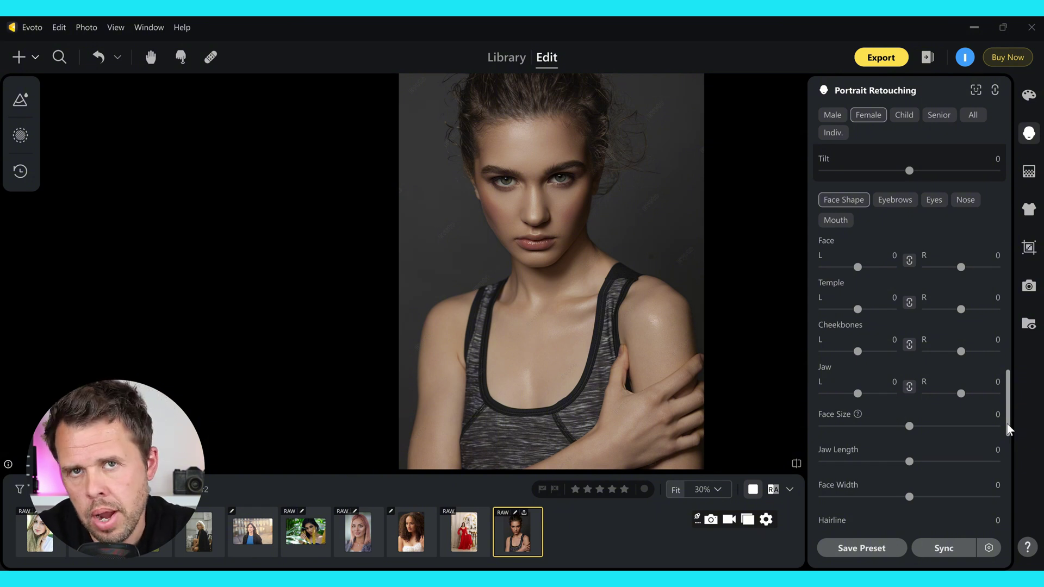
scroll(1007, 429, down, 1)
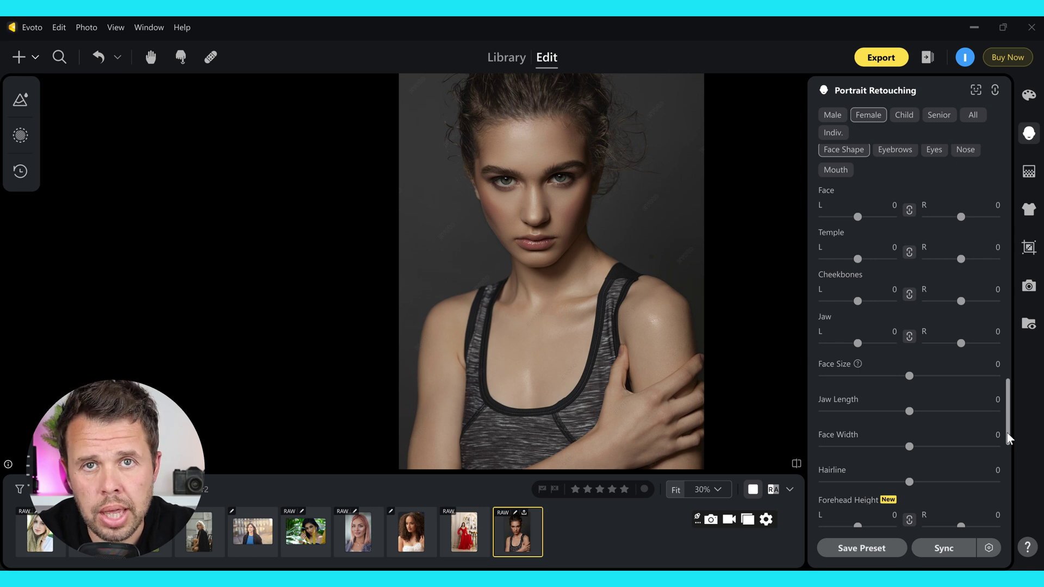
Collapse Facial Reshape, expand Facial Expression and set Gentle Smile to 28
scroll(1007, 433, down, 3)
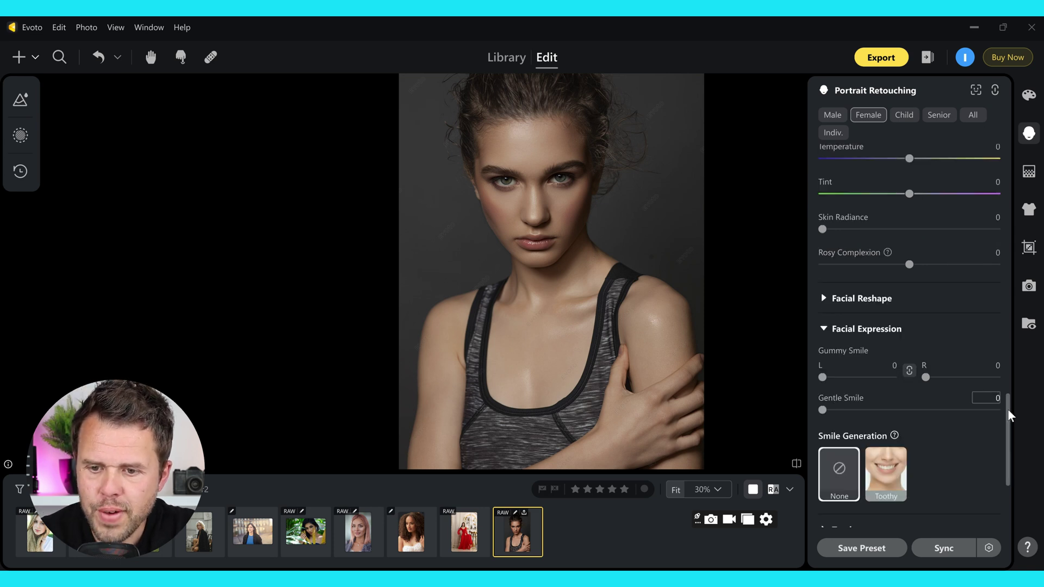
scroll(1007, 416, down, 1)
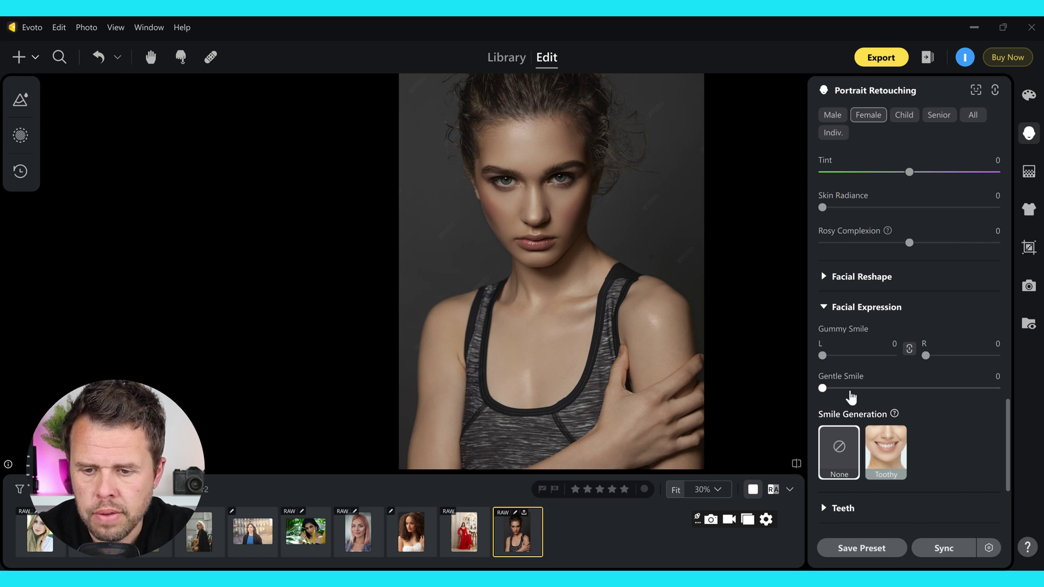
drag(826, 389, 871, 400)
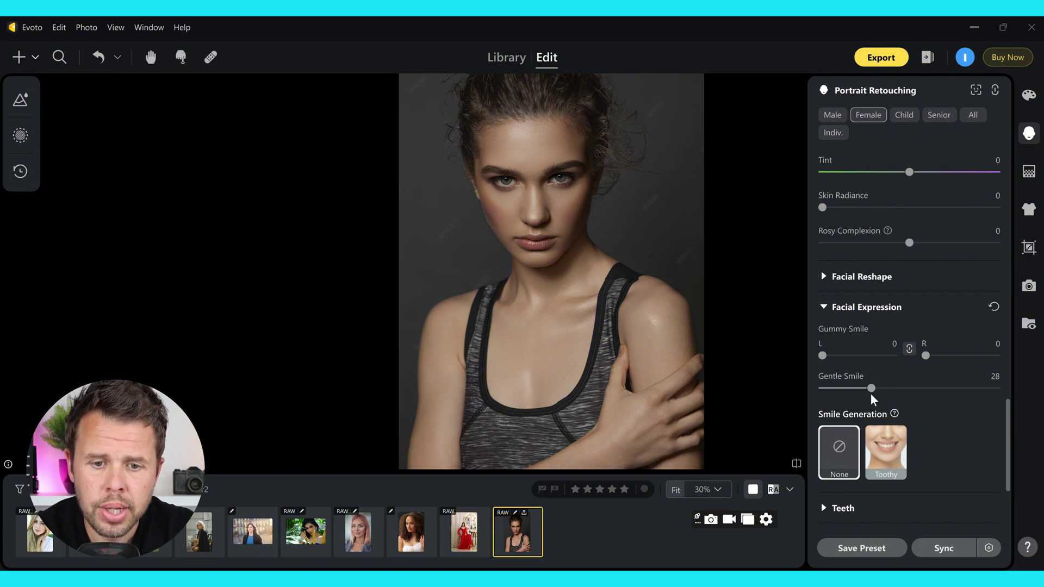
Try the Toothy generated smile, including at an Amount of 1, and return Smile Generation to None
click(889, 453)
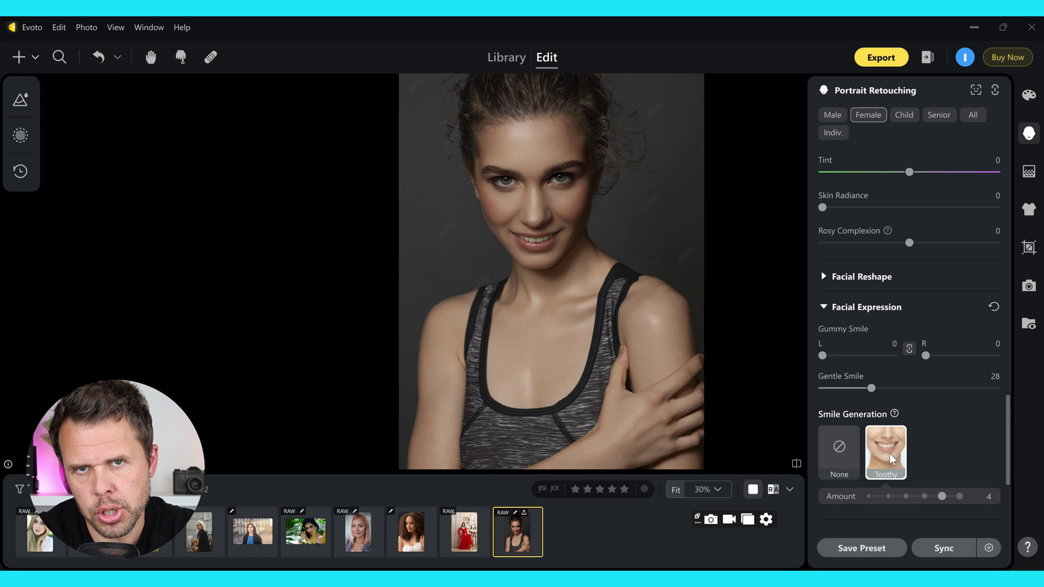
click(889, 497)
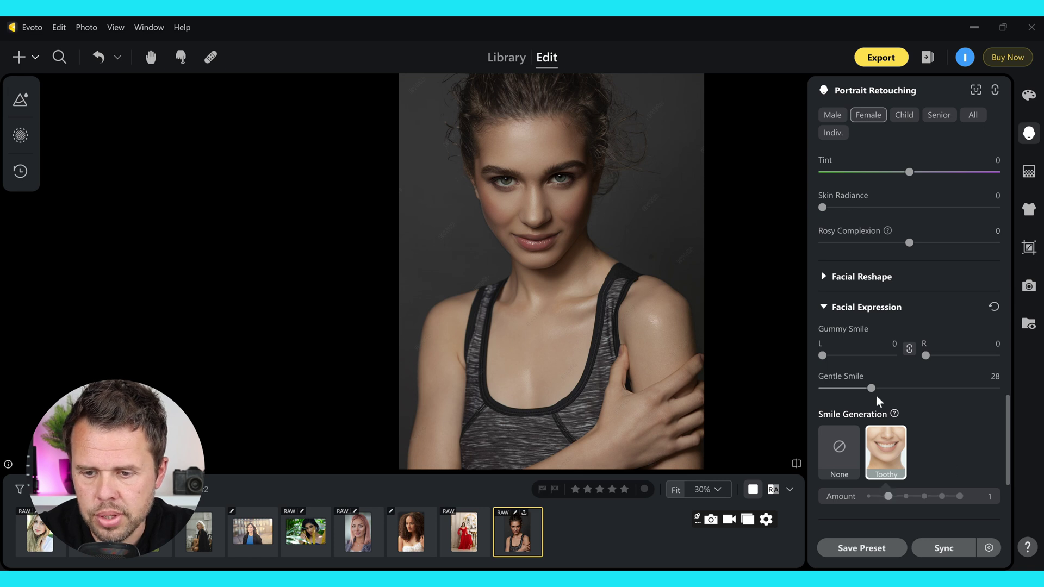
click(842, 447)
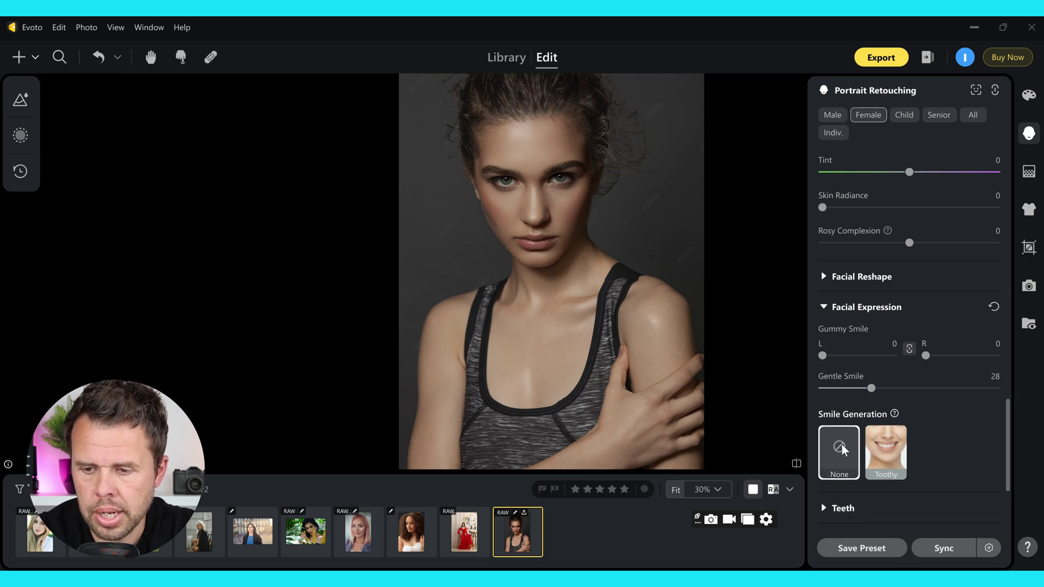
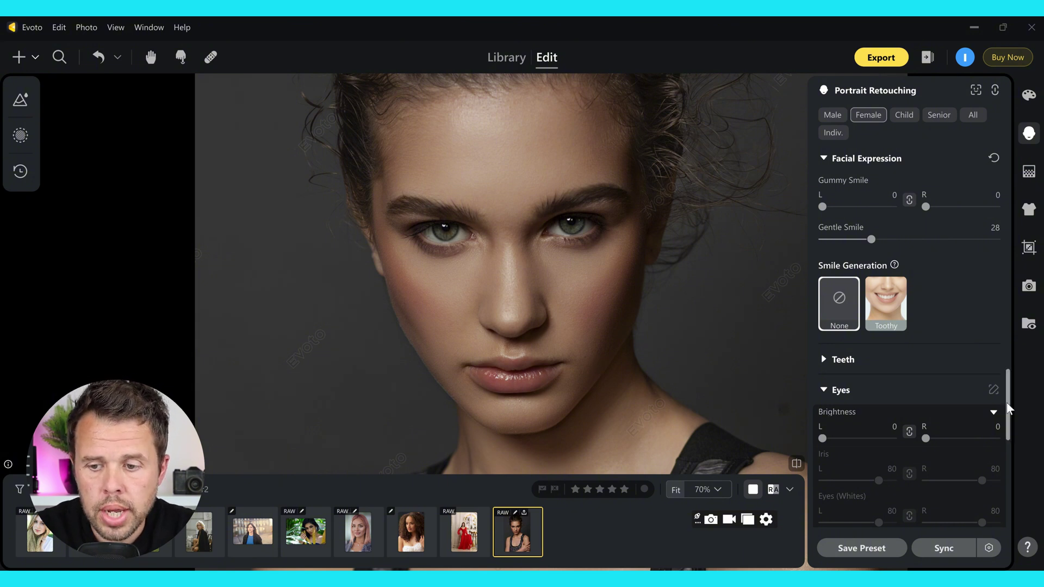
Enhance both eyes with Brightness 38, Eyes (Whites) 35 and Iris Flare 67
drag(1010, 413, 1007, 439)
drag(596, 326, 582, 302)
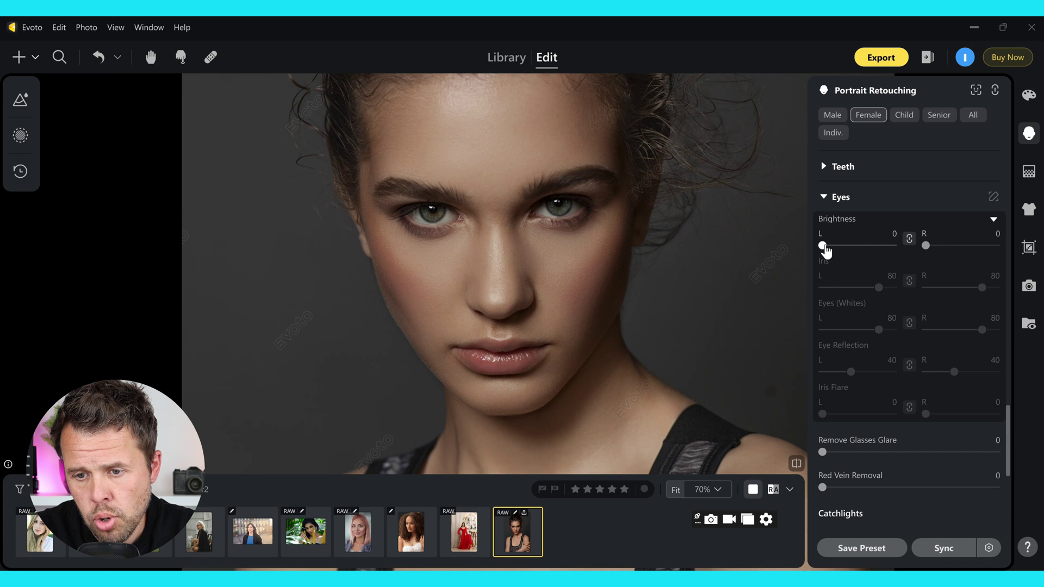
drag(822, 246, 851, 248)
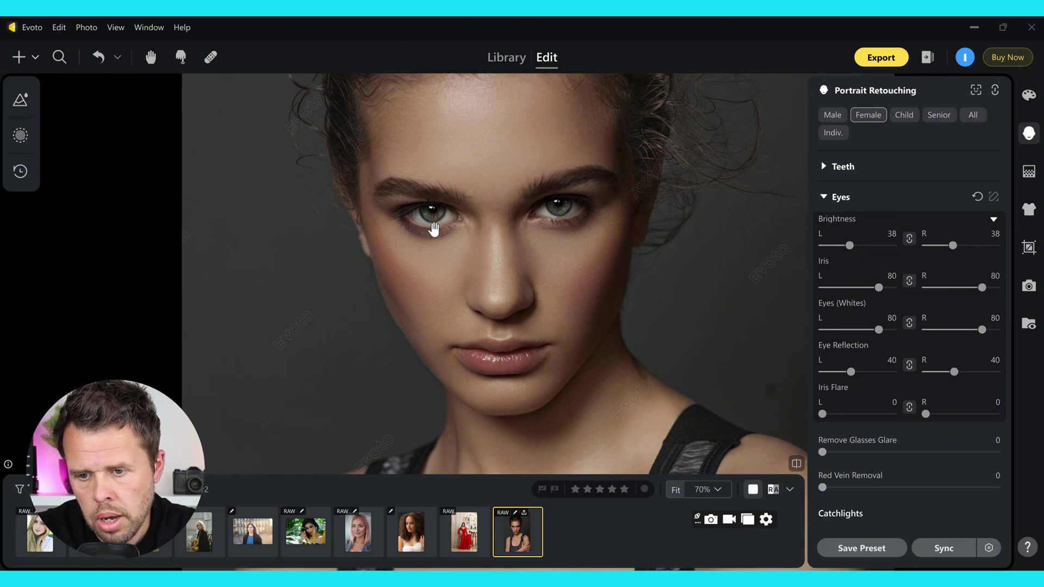
drag(880, 330, 847, 332)
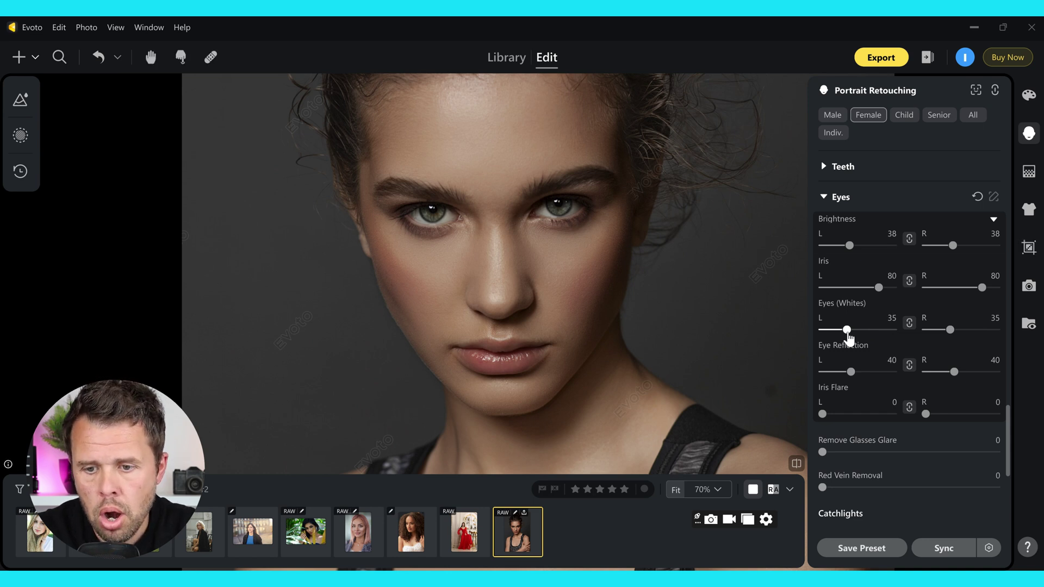
drag(824, 422, 870, 421)
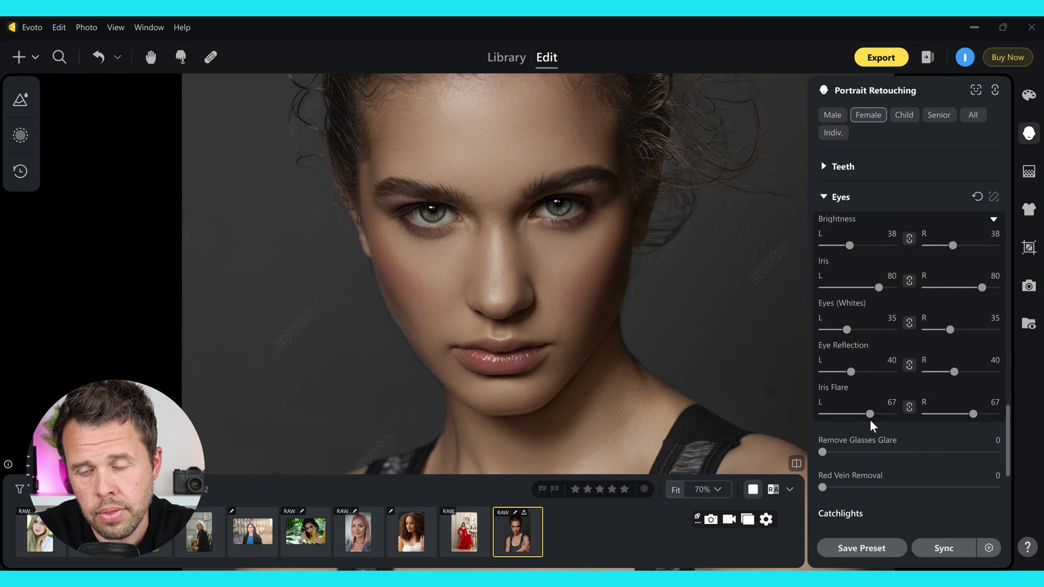
Set Red Vein Removal in the Eyes settings to 77
scroll(869, 420, down, 1)
key(ctrl+1)
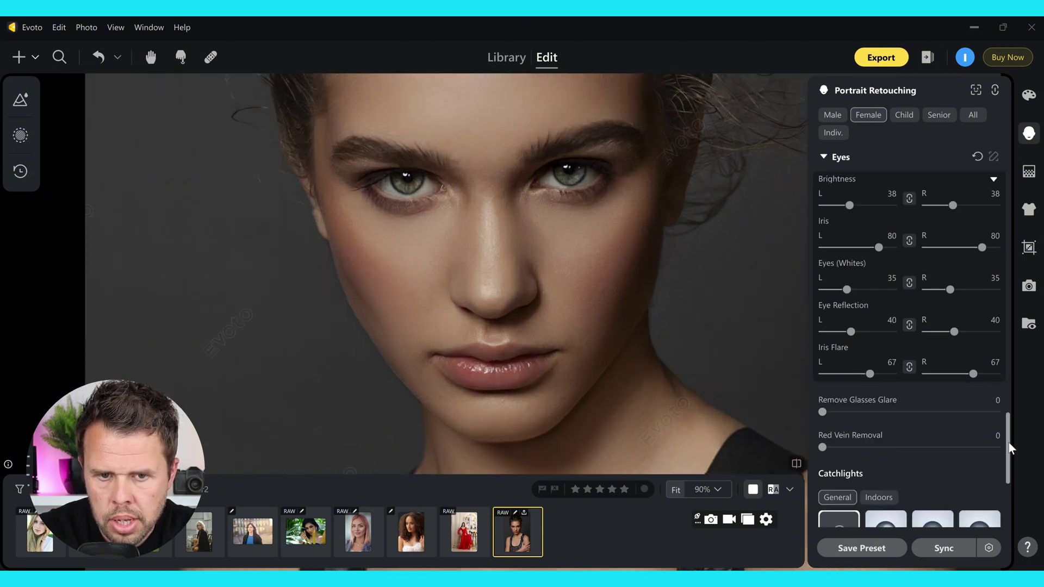
scroll(431, 303, up, 2)
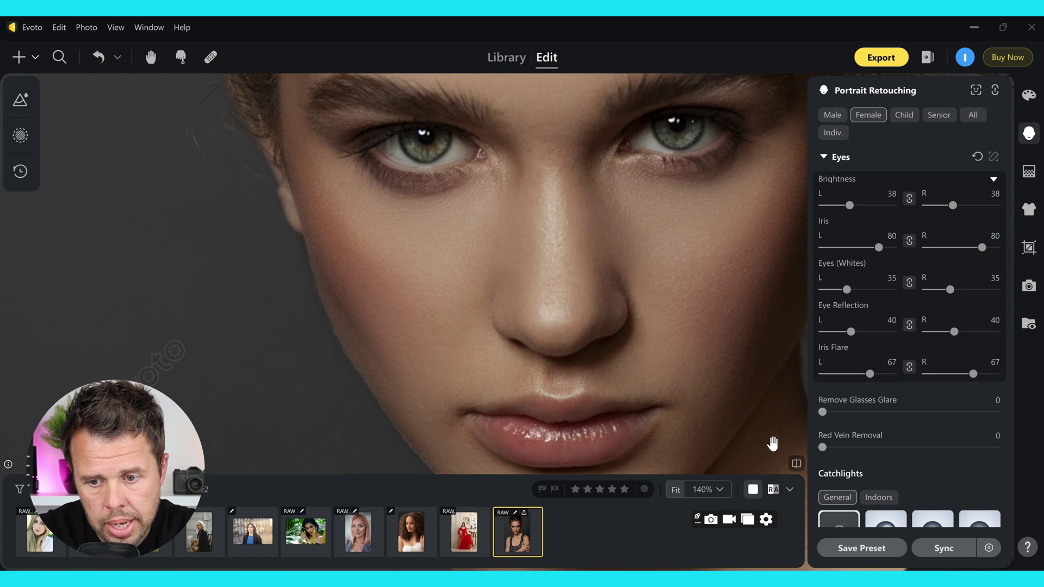
drag(823, 448, 956, 449)
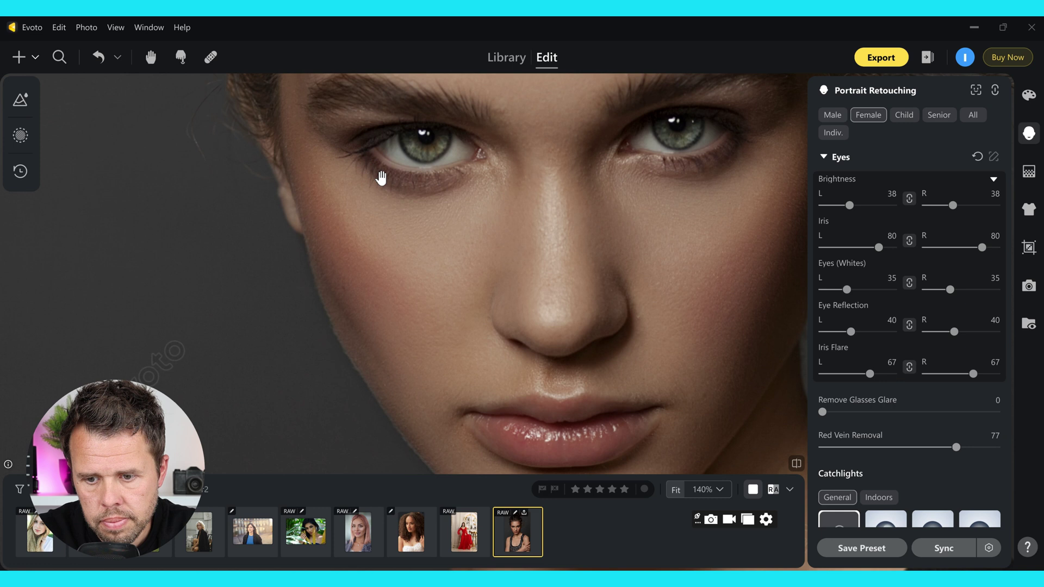
drag(653, 345, 576, 344)
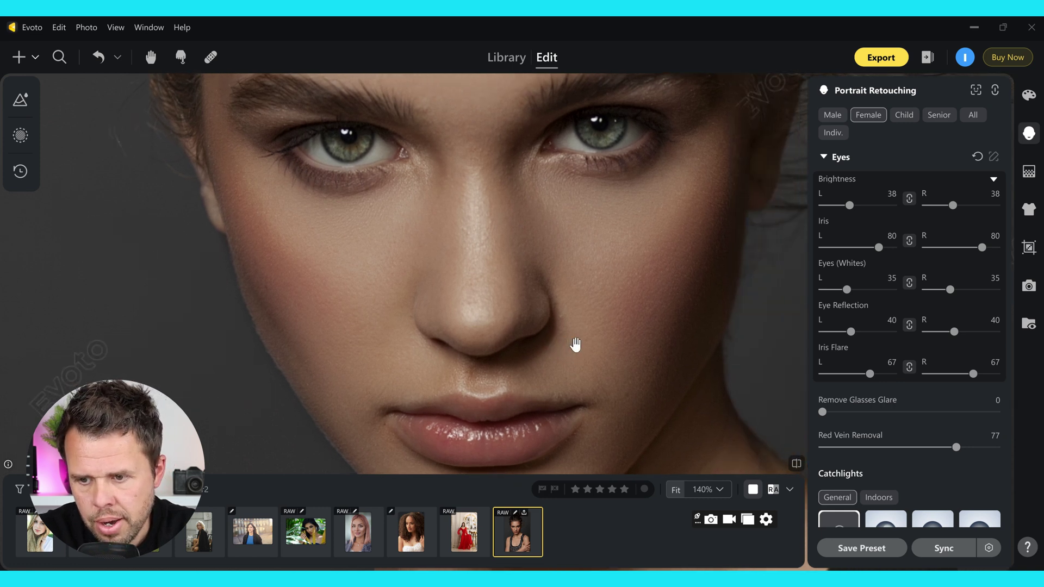
Compare the General Catchlights styles 01 to 05 on the eyes and apply style 04
drag(1010, 444, 1010, 475)
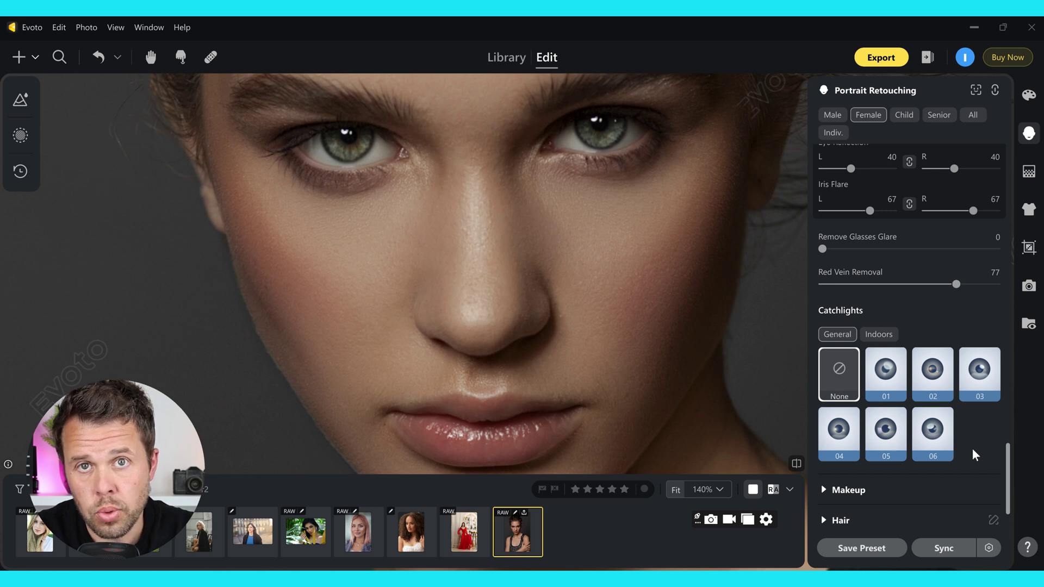
click(897, 385)
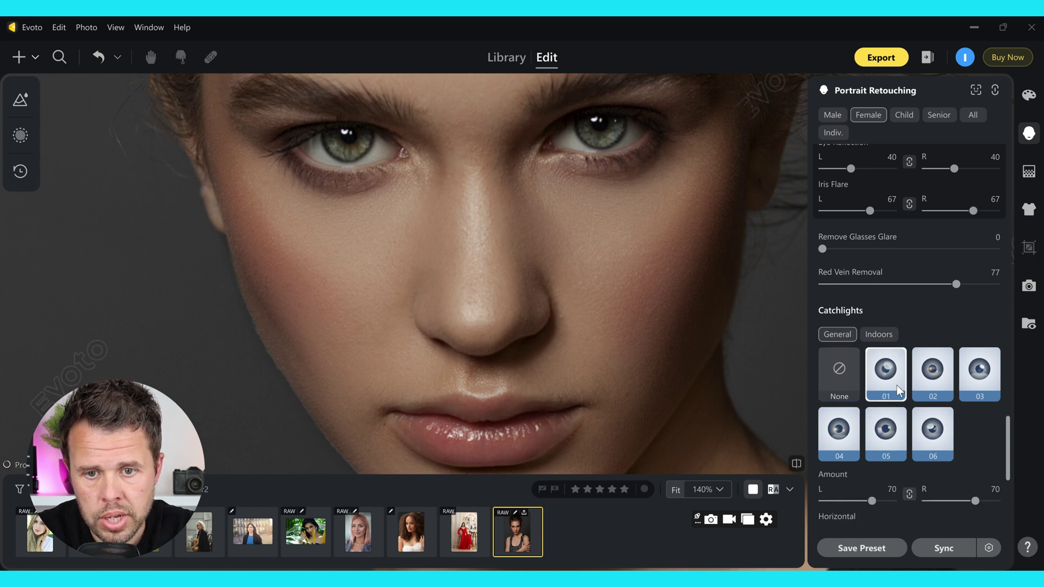
click(941, 376)
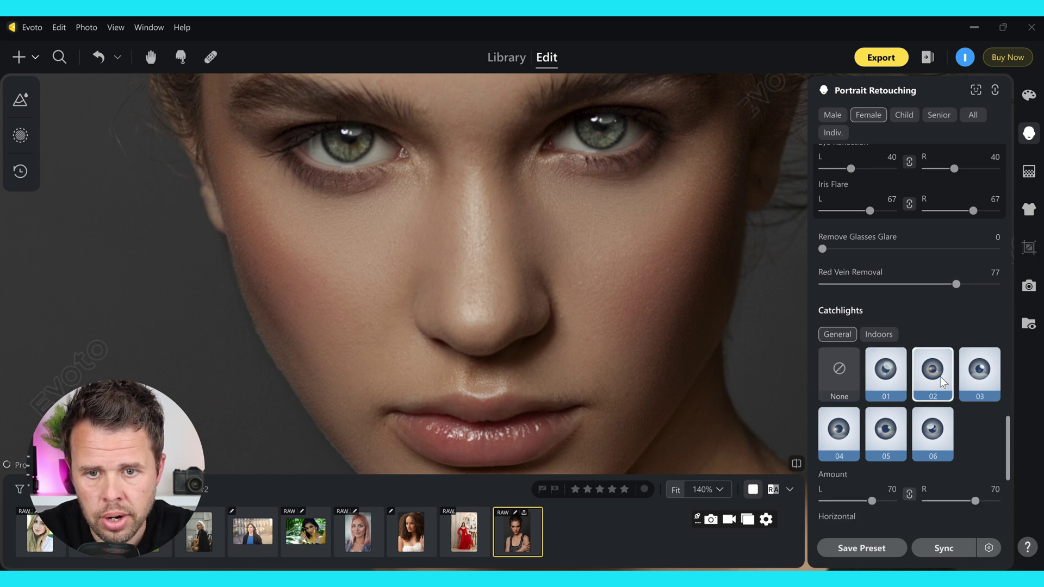
click(979, 380)
click(843, 431)
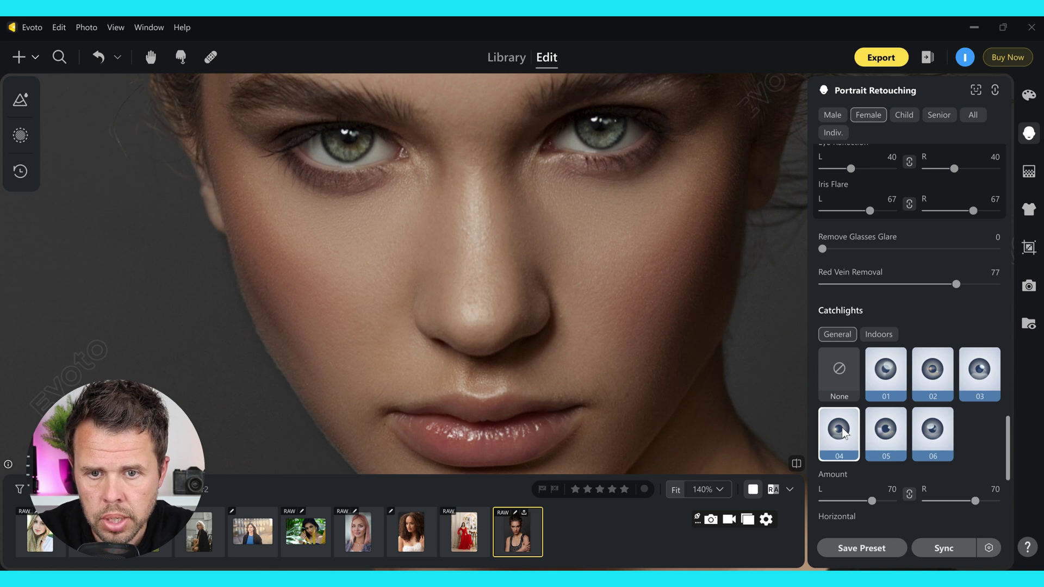
click(886, 435)
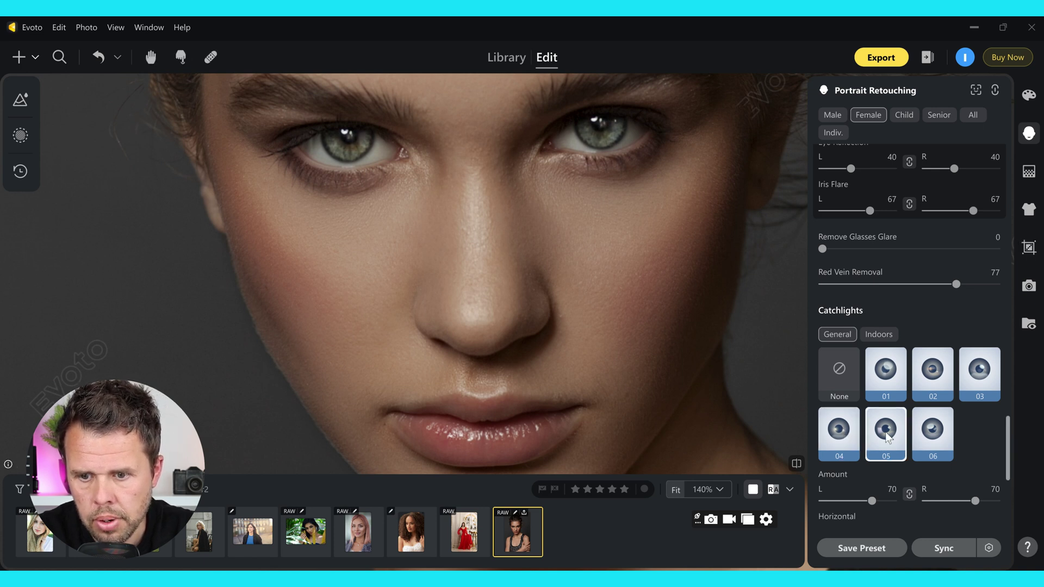
click(840, 432)
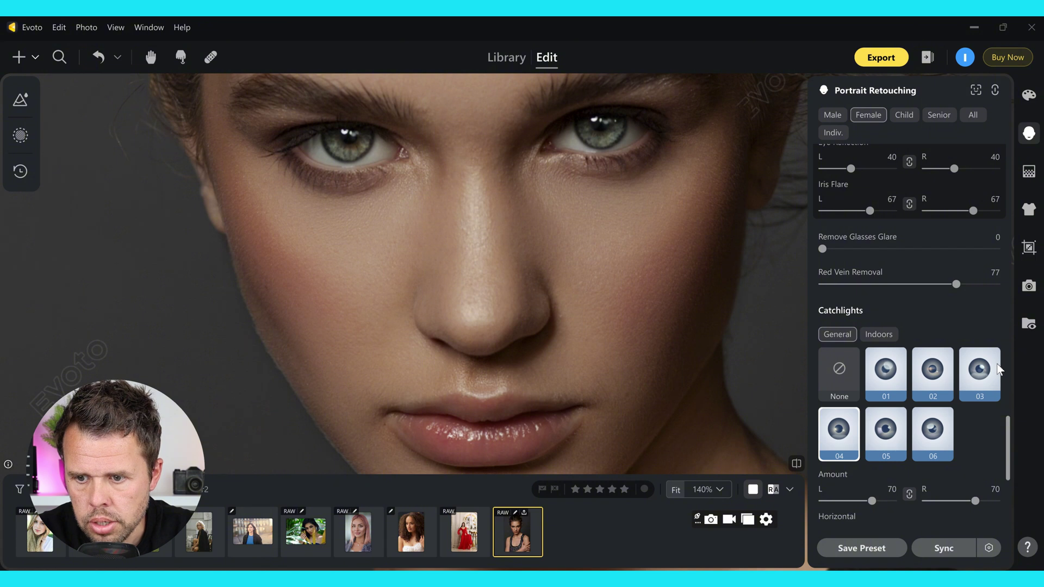
Rotate the catchlights in both eyes to -65
scroll(1011, 452, down, 3)
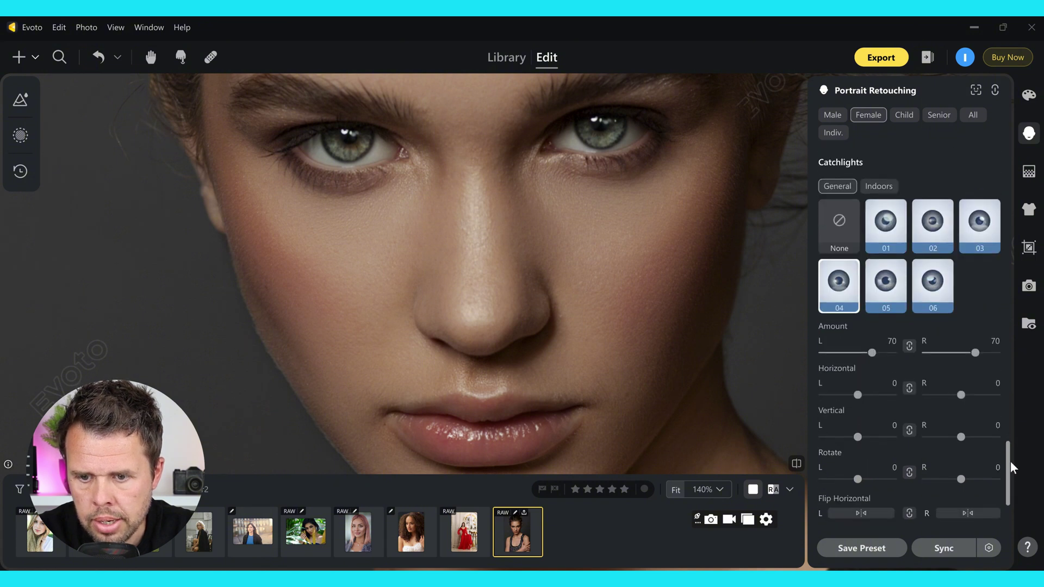
scroll(1010, 461, down, 1)
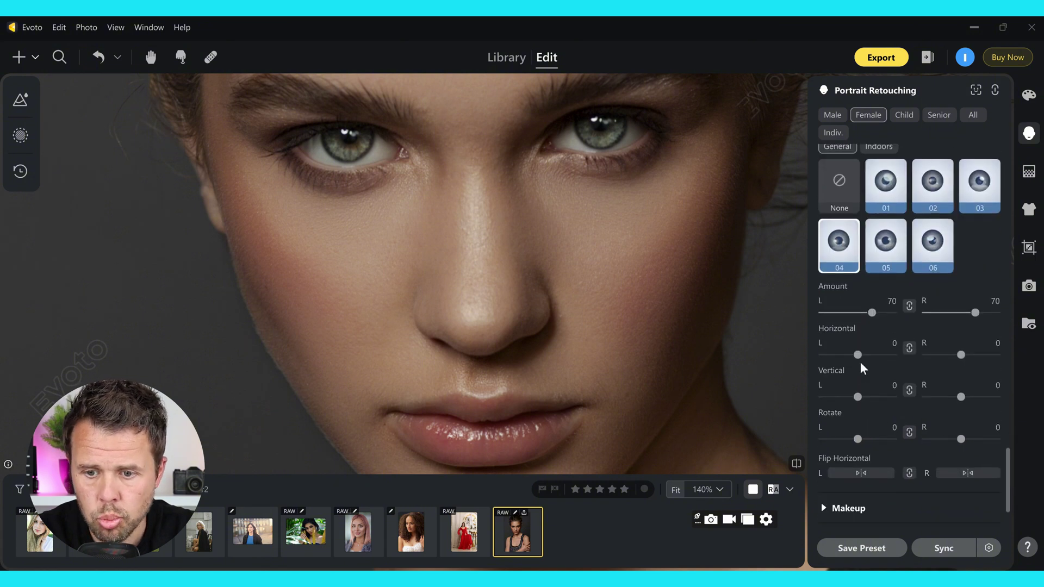
drag(858, 441, 836, 430)
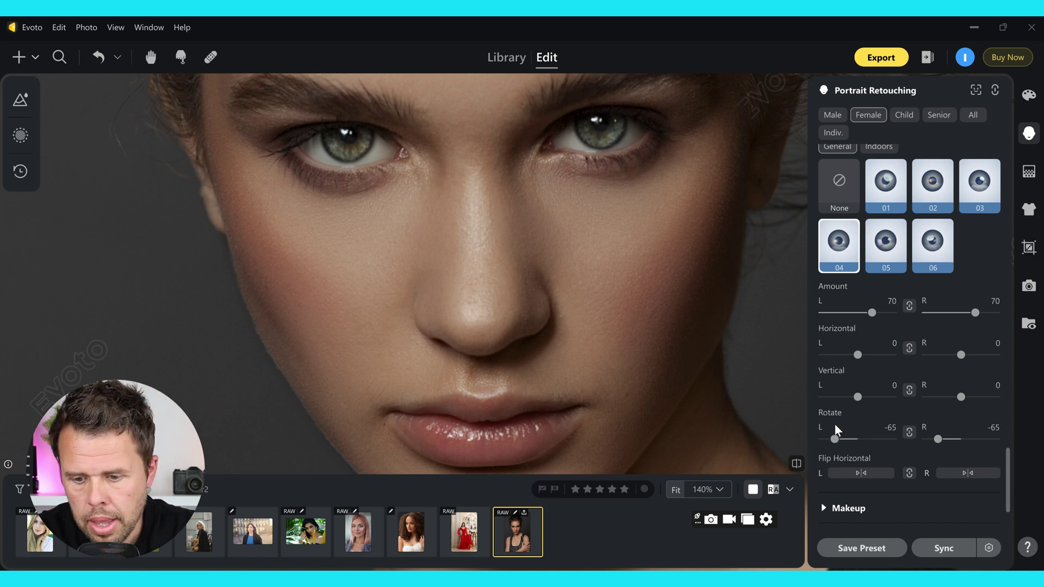
key(ctrl+0)
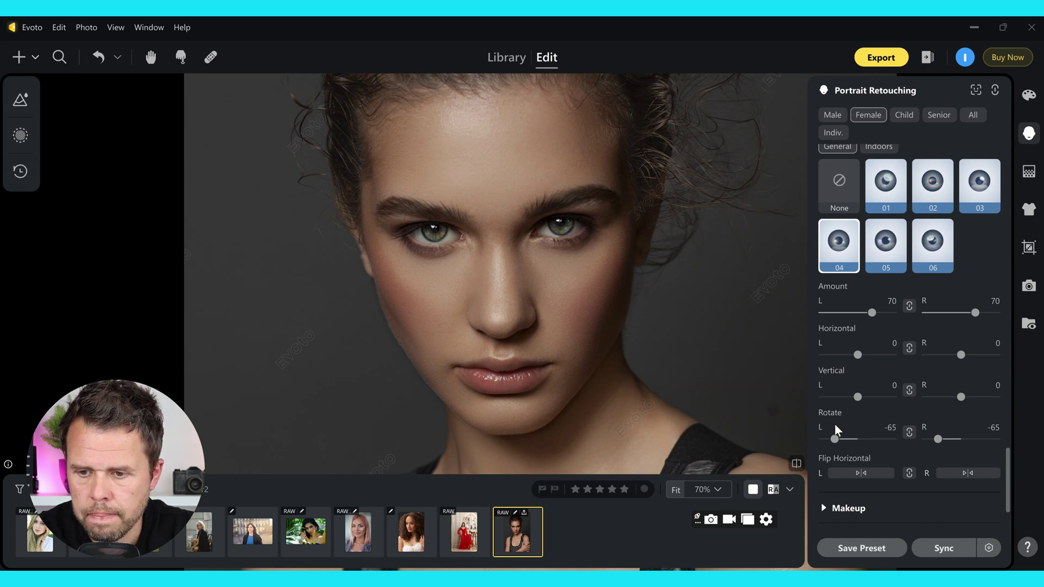
Expand Makeup, try Eyebrow Makeup at 52 and Contour at 32, and lower both to 2
scroll(834, 425, down, 2)
click(824, 422)
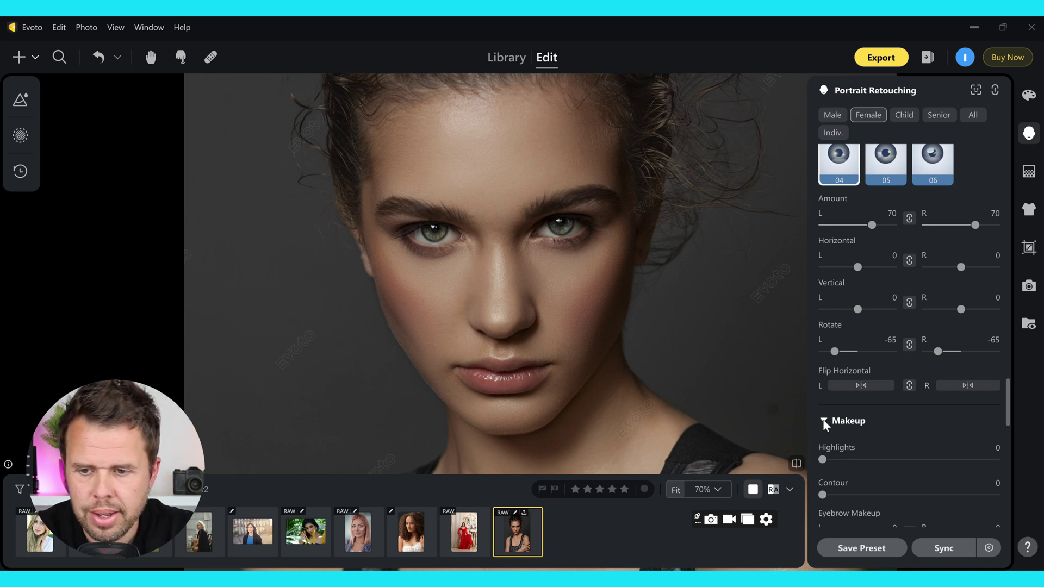
scroll(1009, 386, up, 2)
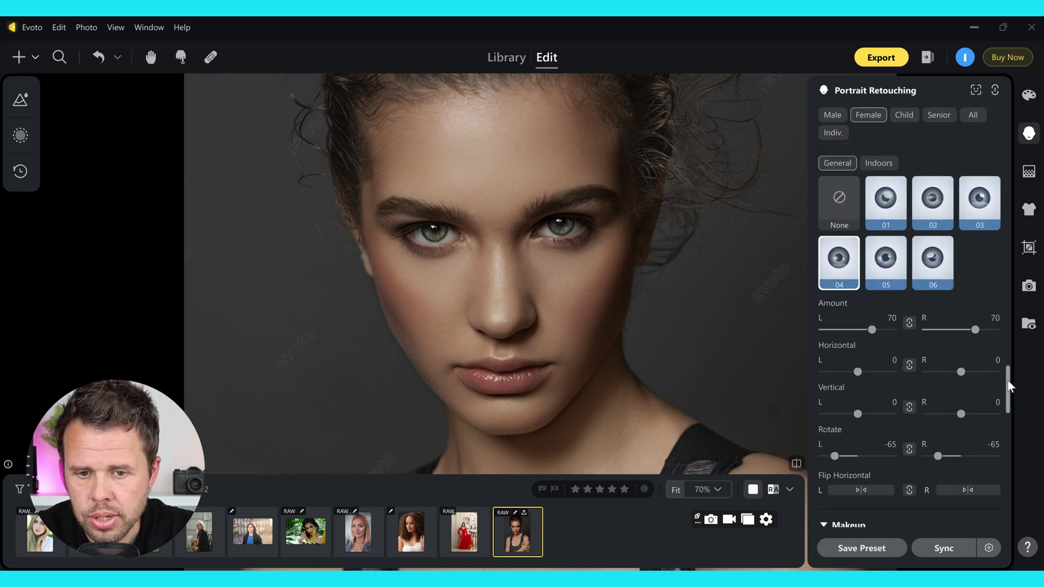
mouse_move(1009, 386)
mouse_down()
mouse_move(1003, 406)
mouse_move(1003, 388)
mouse_up()
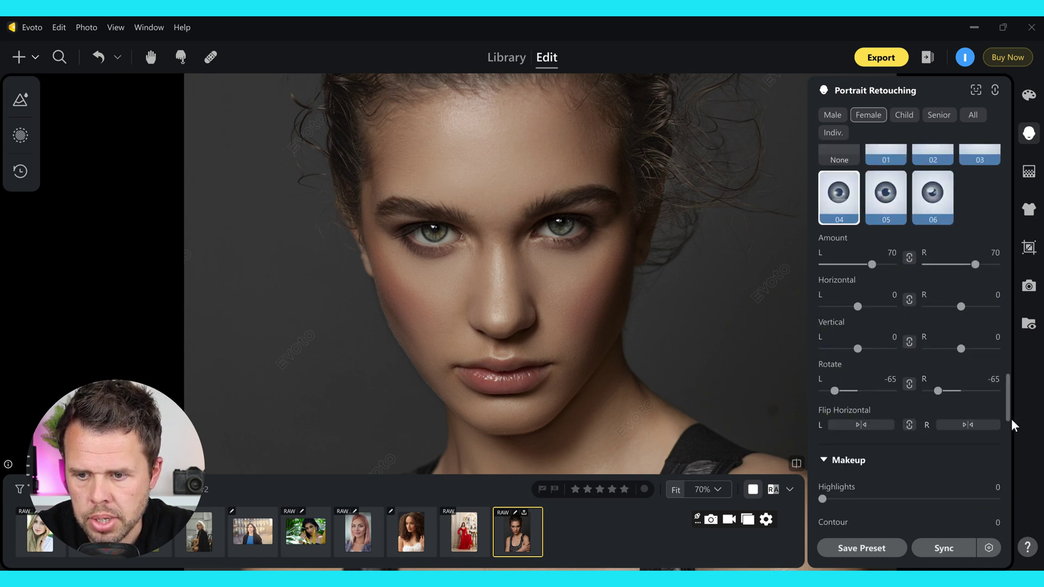
mouse_move(1006, 407)
mouse_down()
mouse_move(1005, 380)
mouse_move(1006, 454)
mouse_up()
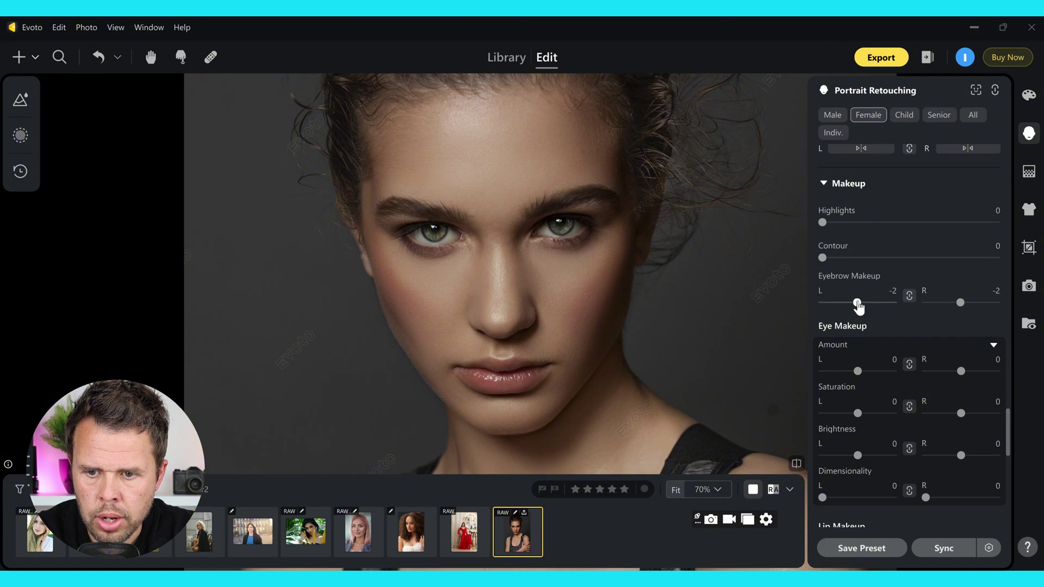
drag(858, 307, 877, 309)
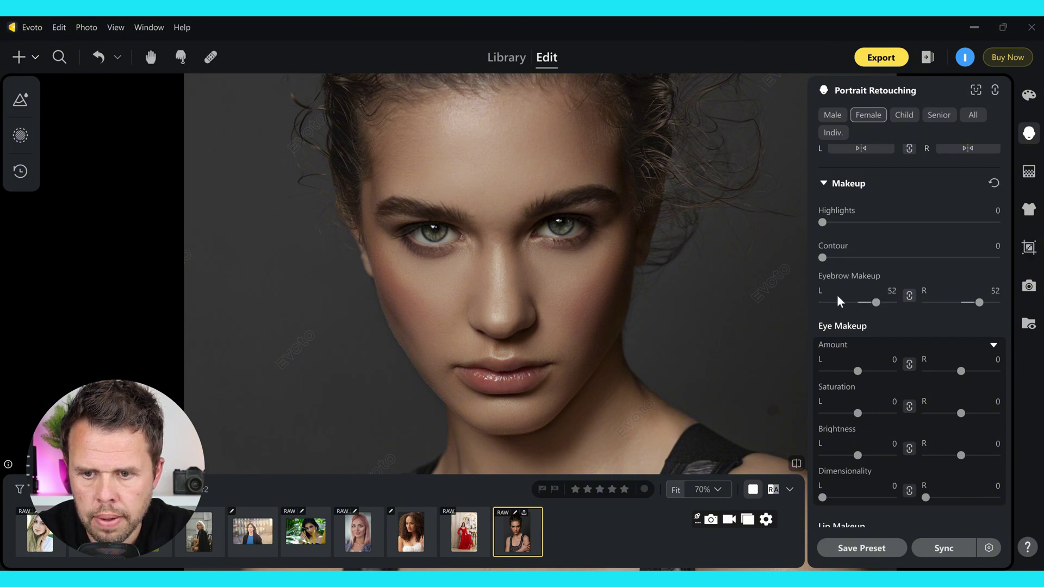
drag(876, 303, 859, 303)
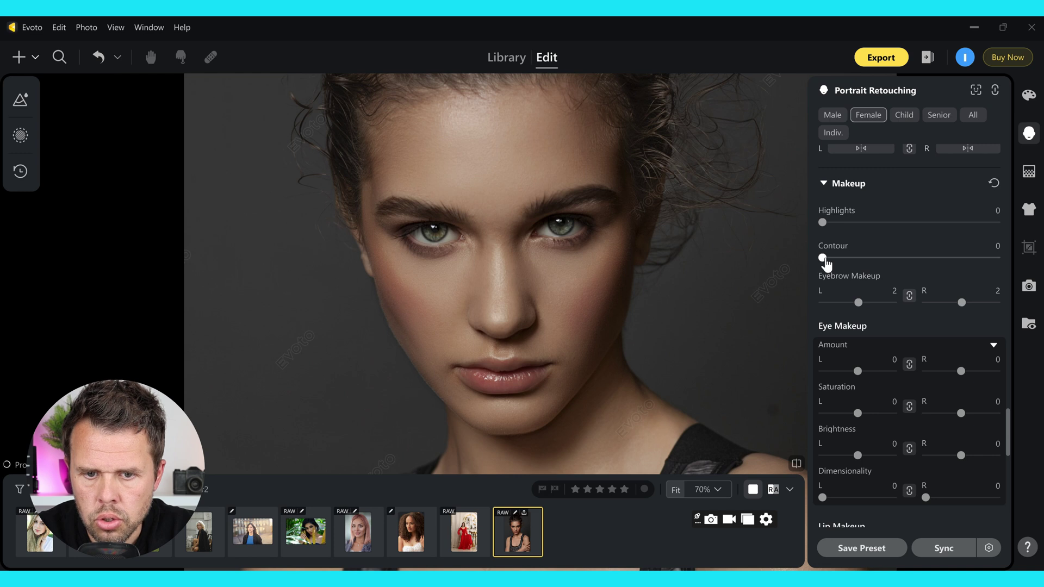
drag(823, 257, 878, 259)
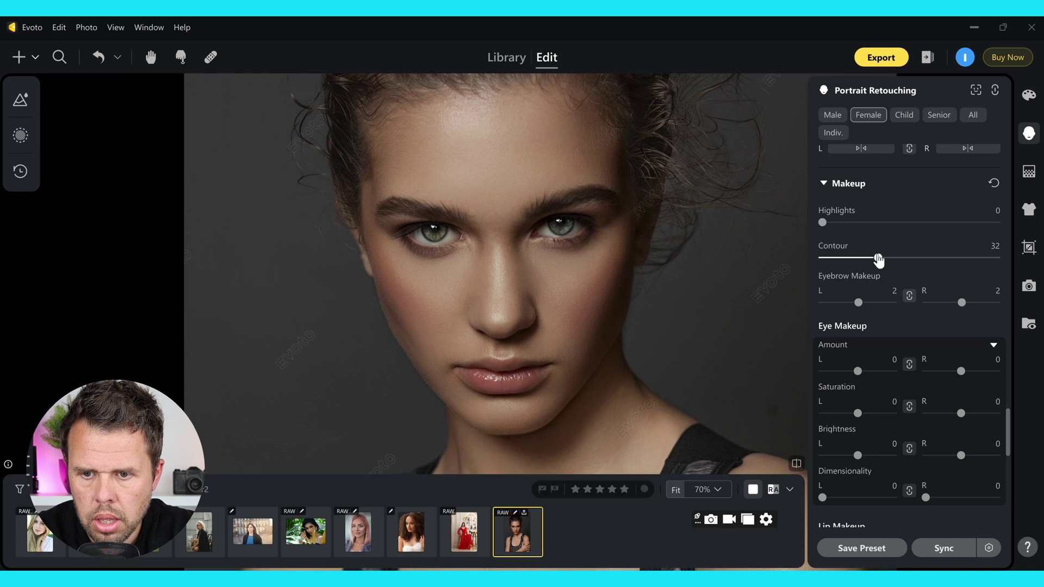
drag(879, 259, 826, 259)
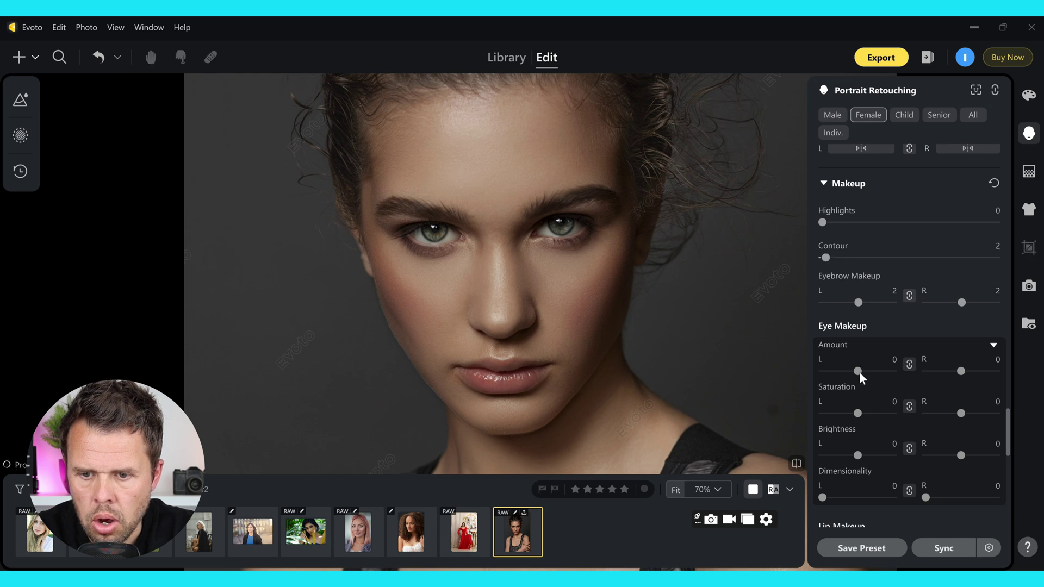
Set Eye Makeup for both eyes to Amount 33, Saturation 67, Brightness 79 and Dimensionality 44
drag(860, 372, 870, 373)
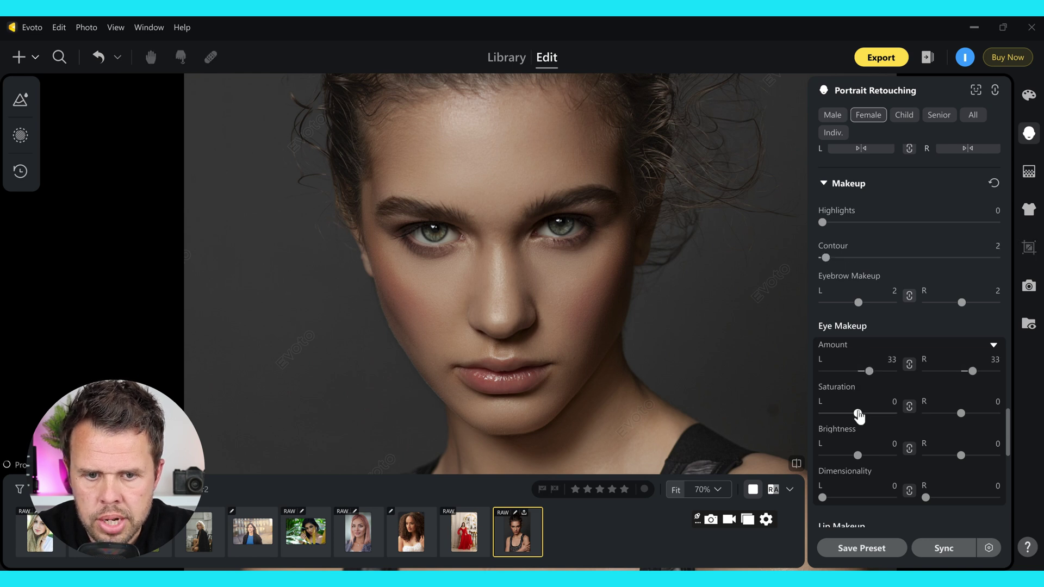
drag(858, 416, 882, 414)
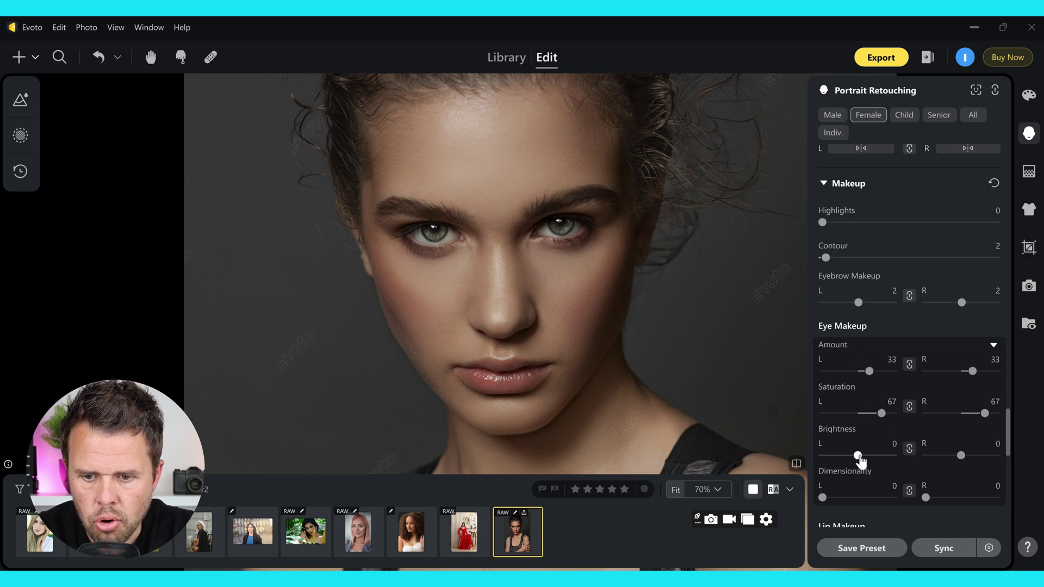
drag(858, 457, 886, 455)
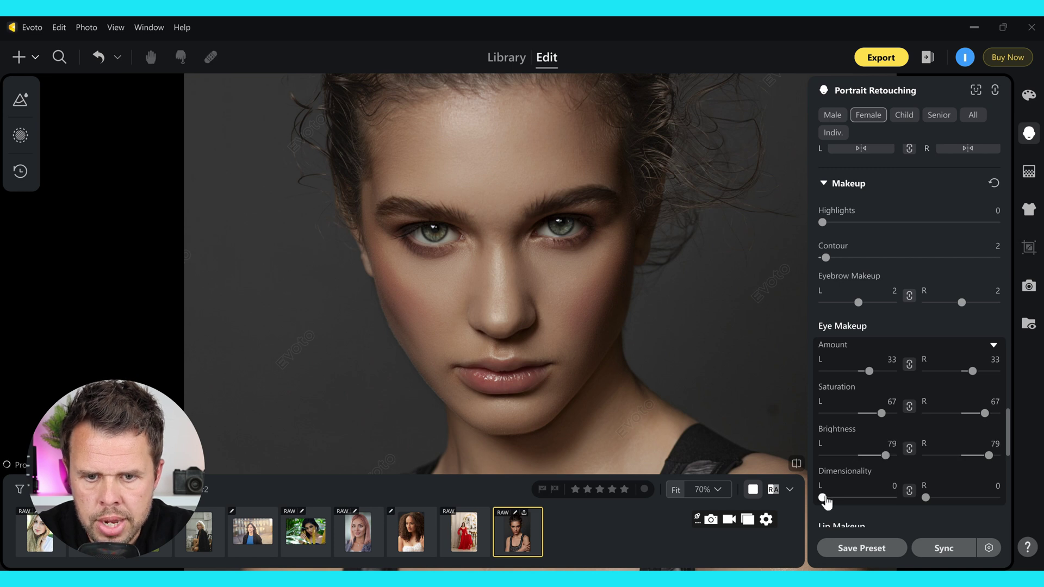
drag(822, 498, 855, 501)
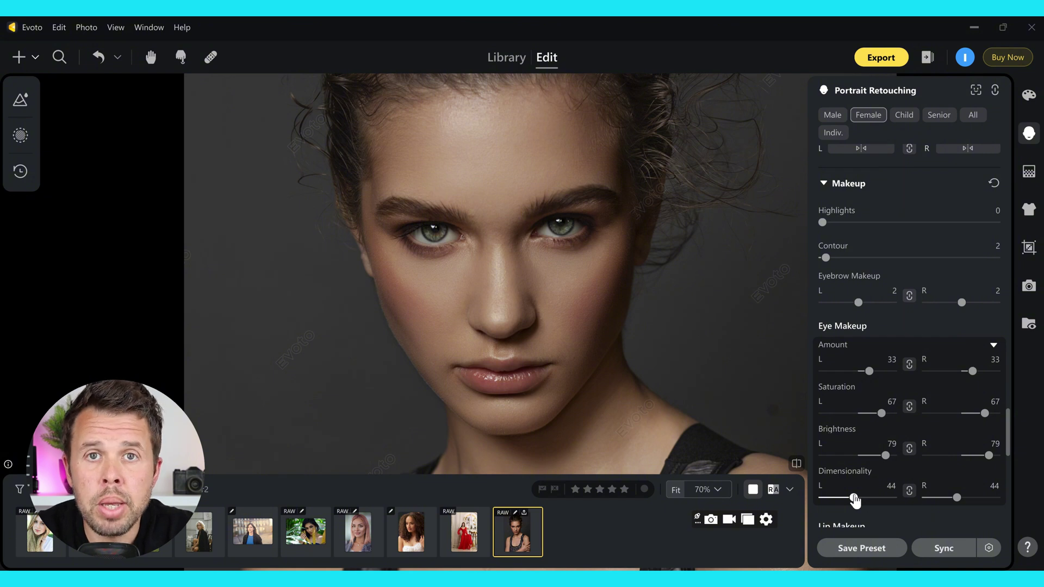
Reset the Eye Makeup Brightness, Saturation and Amount to 0 for both eyes
double_click(885, 455)
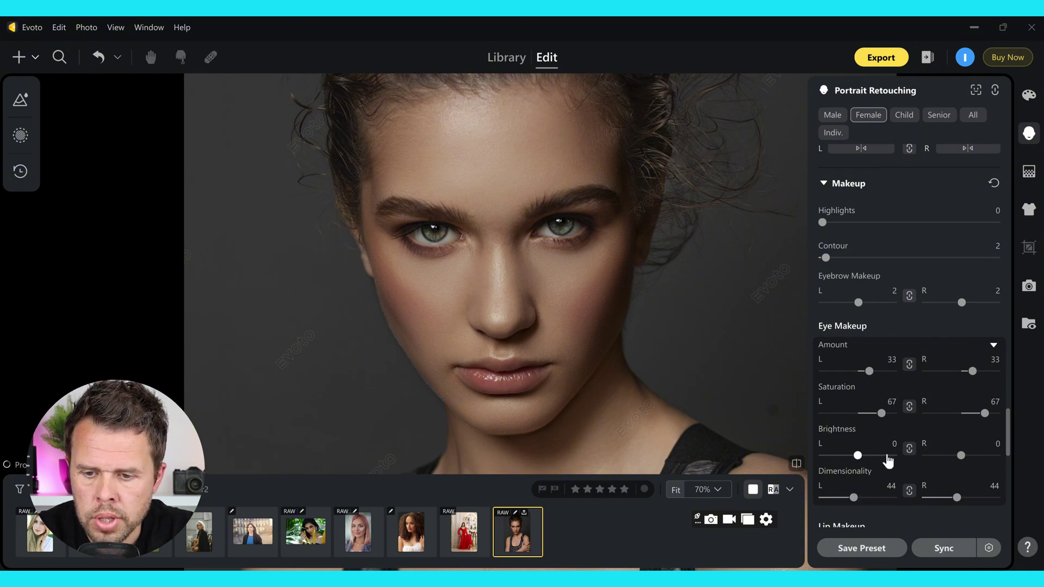
double_click(883, 414)
double_click(869, 371)
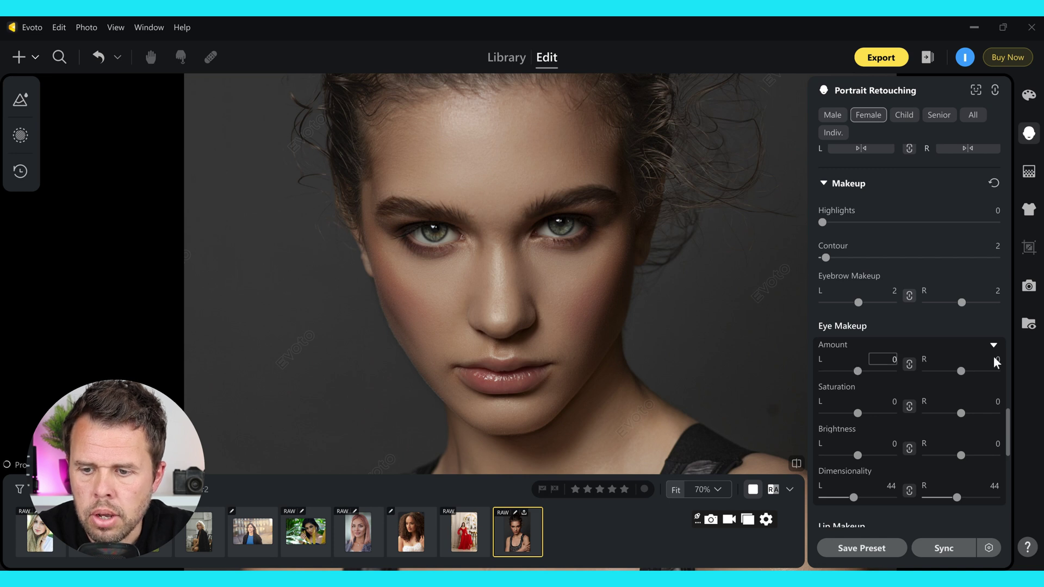
Try the Nude, Chic, Sweet and Vintage looks from the Makeup Suite and apply Hardcore at Amount 80
scroll(1010, 438, down, 4)
scroll(1011, 482, down, 2)
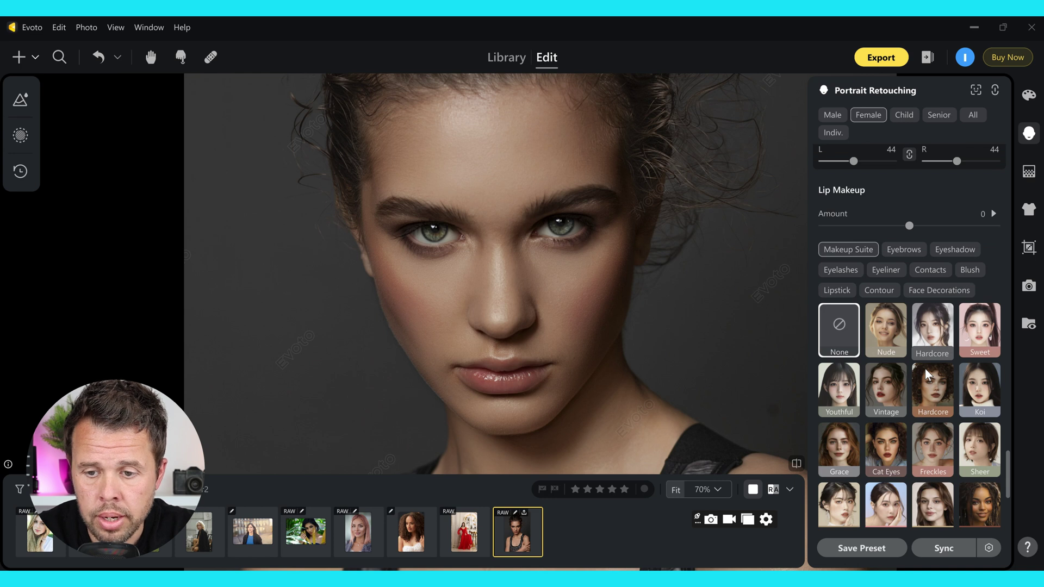
click(881, 335)
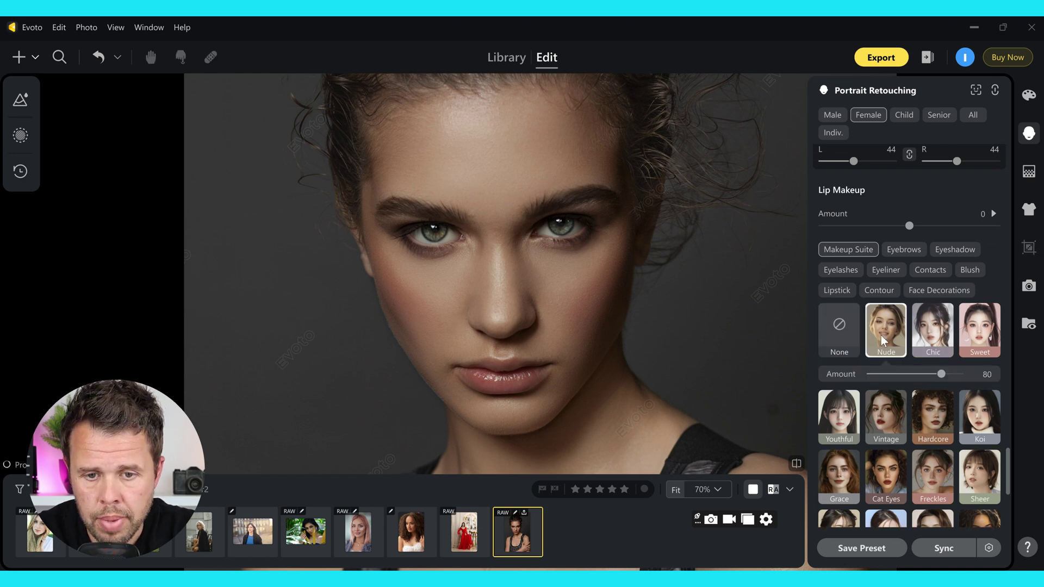
click(925, 340)
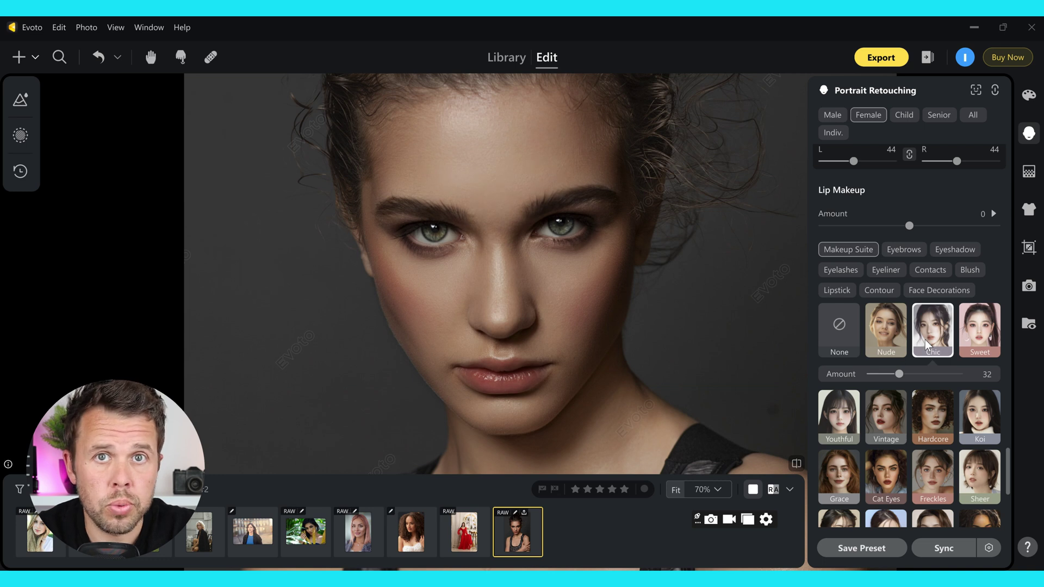
click(973, 334)
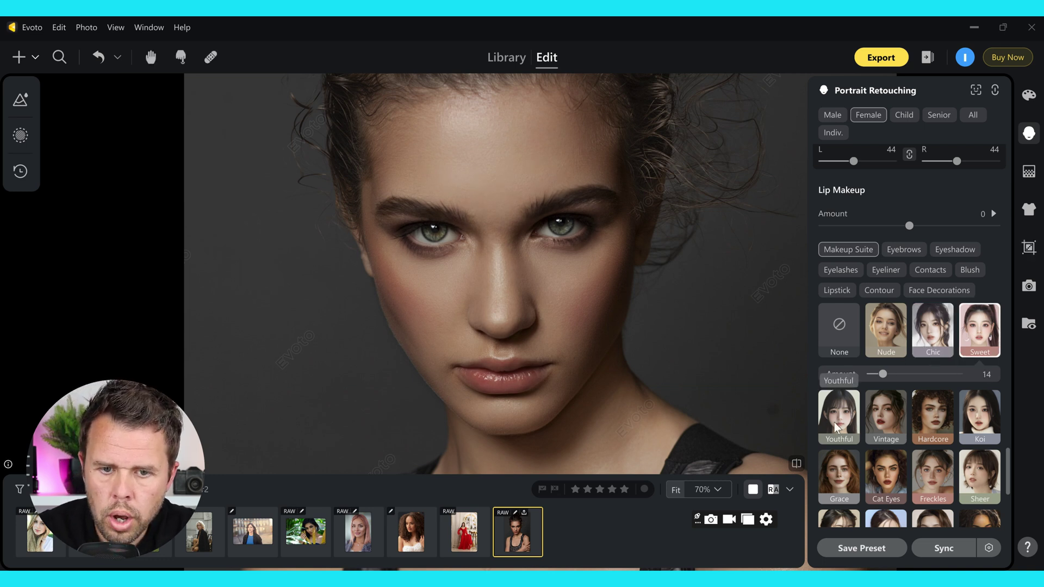
key(ctrl+minus)
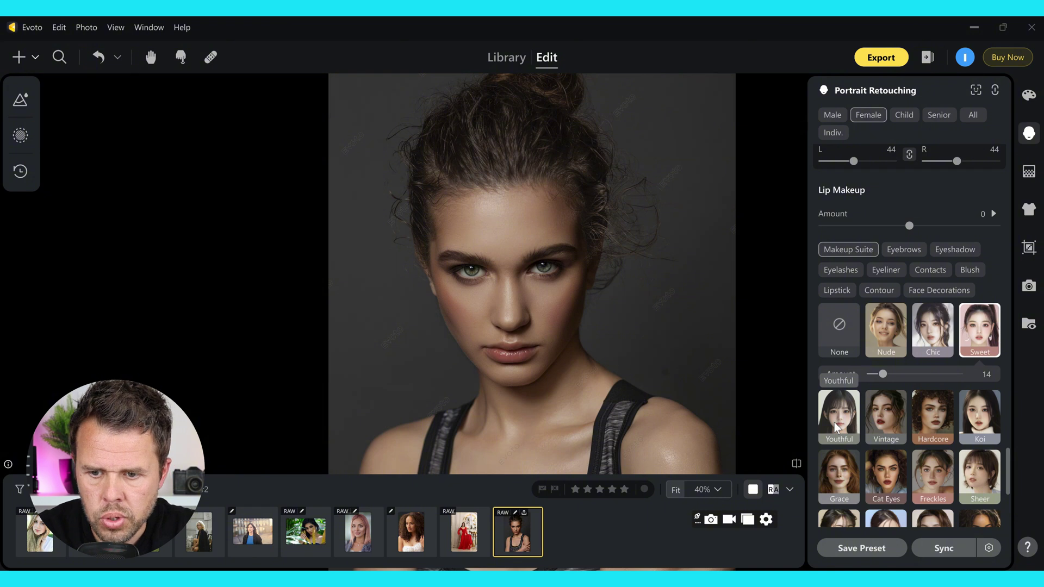
click(892, 420)
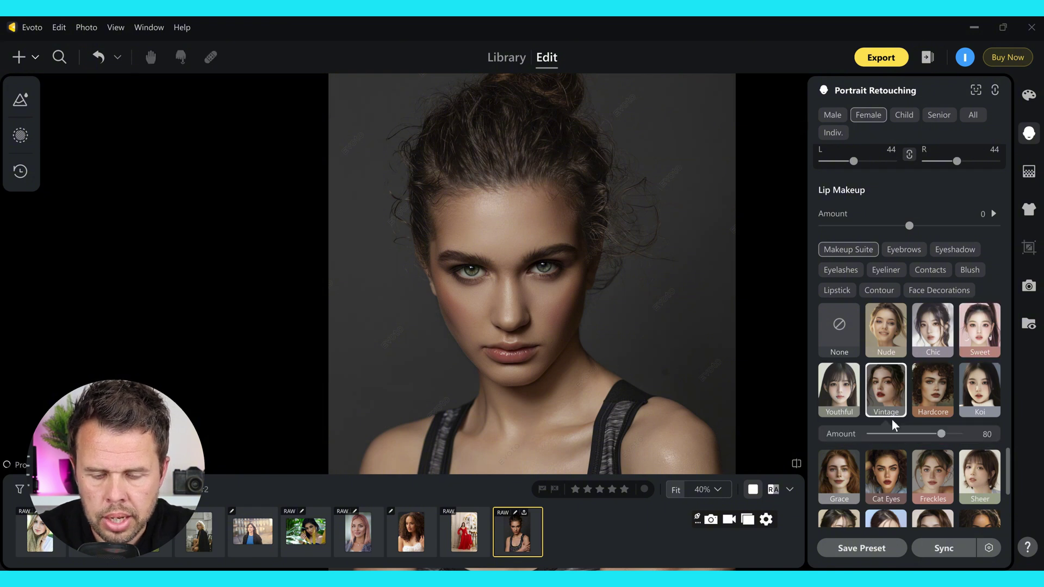
click(932, 395)
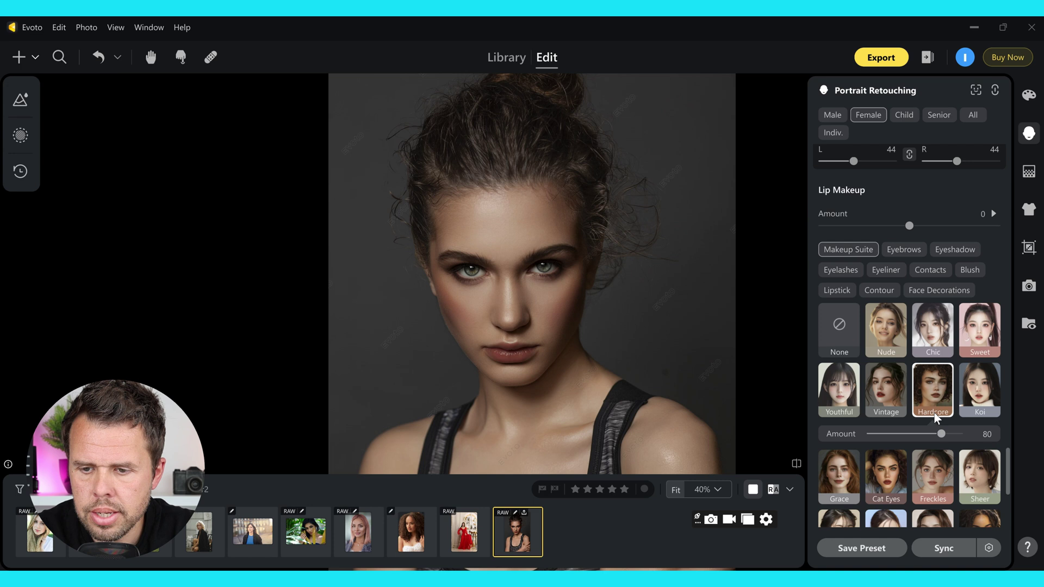
Try the Nude look at Amount 21 and set the Makeup Suite back to None
click(893, 350)
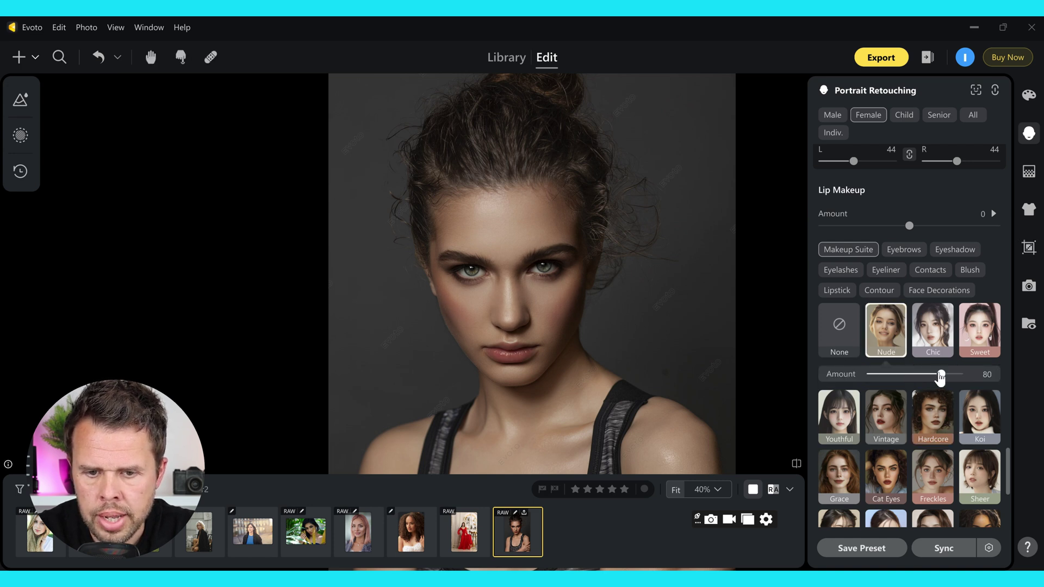
drag(941, 374, 890, 374)
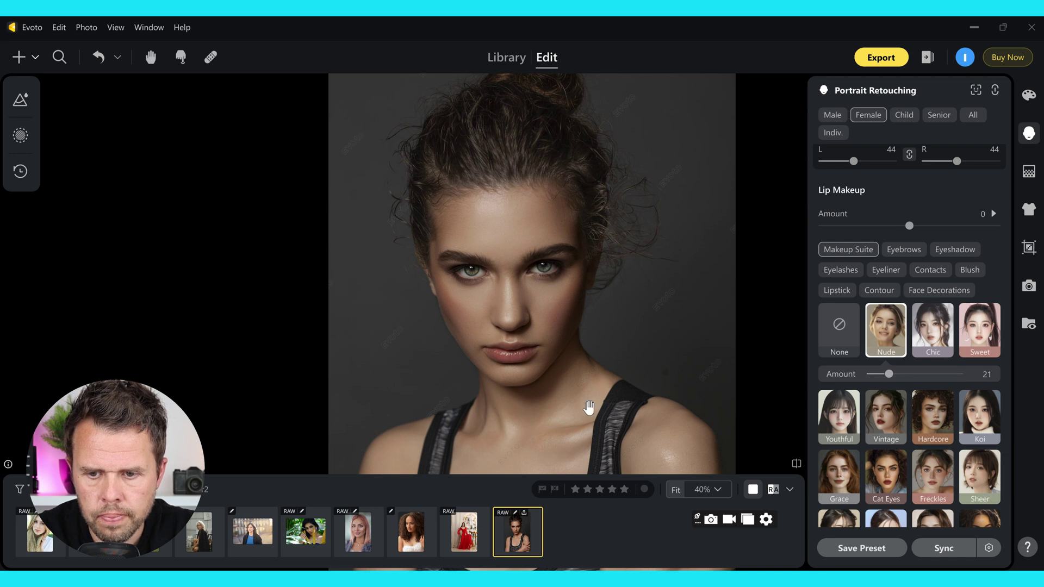
click(839, 324)
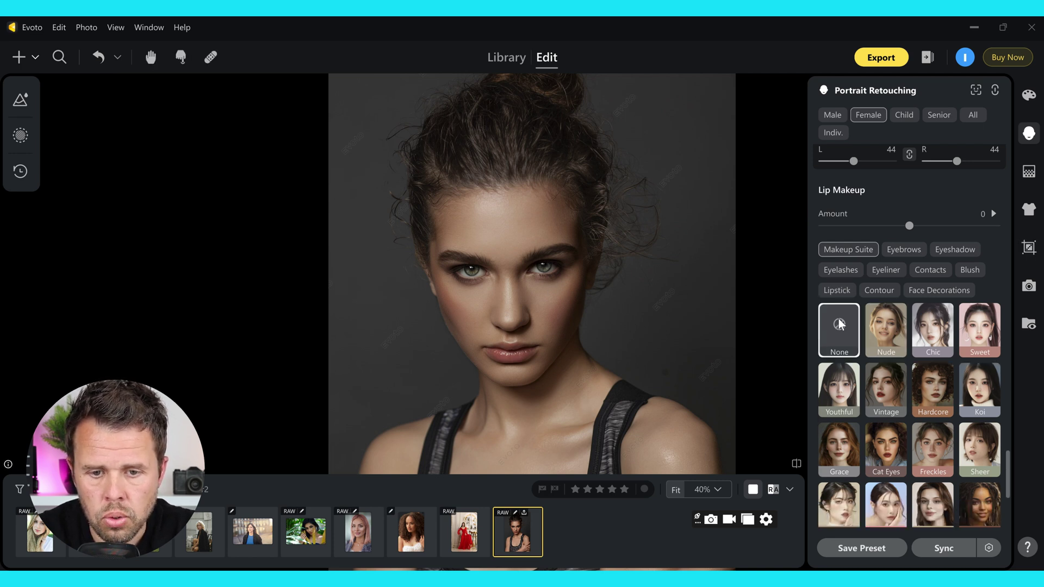
Expand the Hair settings and set Stray Hairs Removal to 100 to clear the flyaways around the head
drag(1007, 475, 1007, 506)
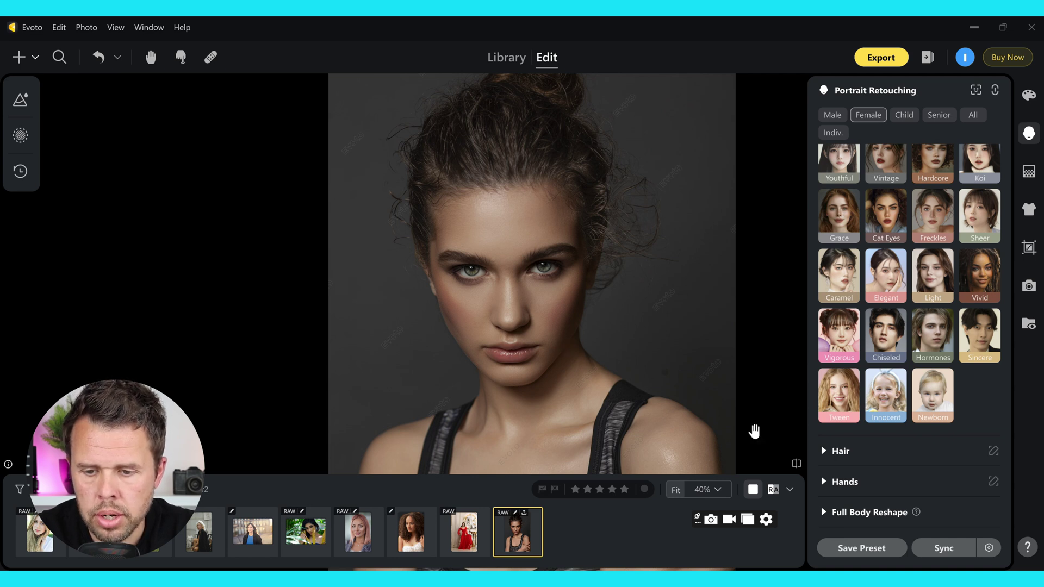
click(827, 459)
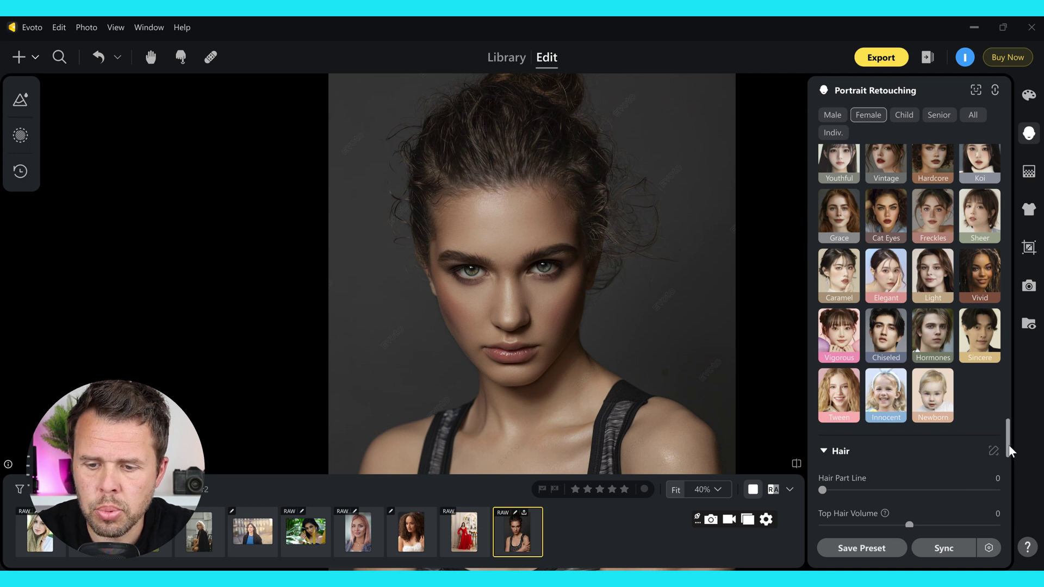
scroll(1010, 454, down, 3)
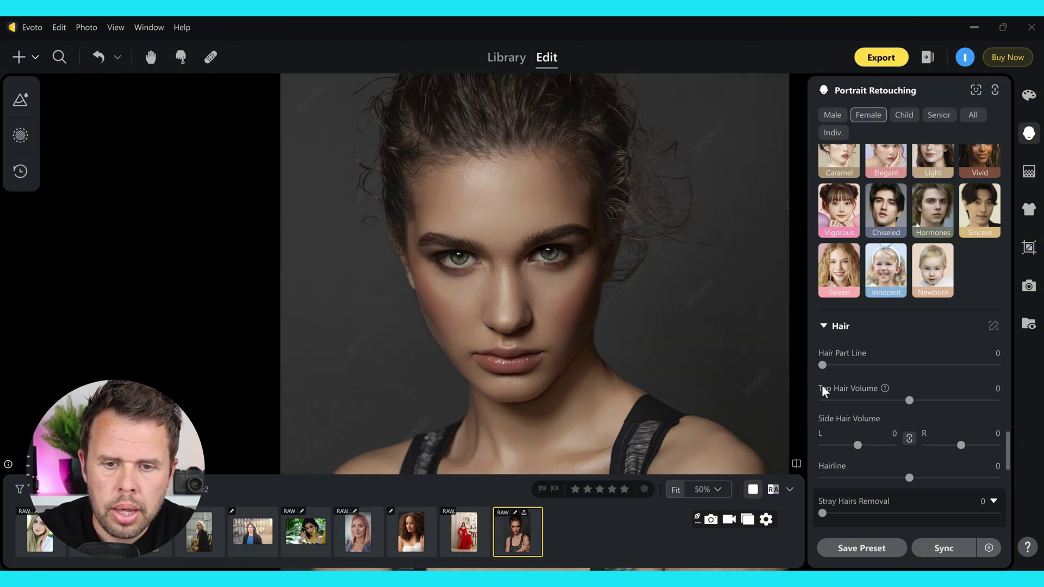
scroll(595, 234, up, 1)
drag(575, 258, 618, 280)
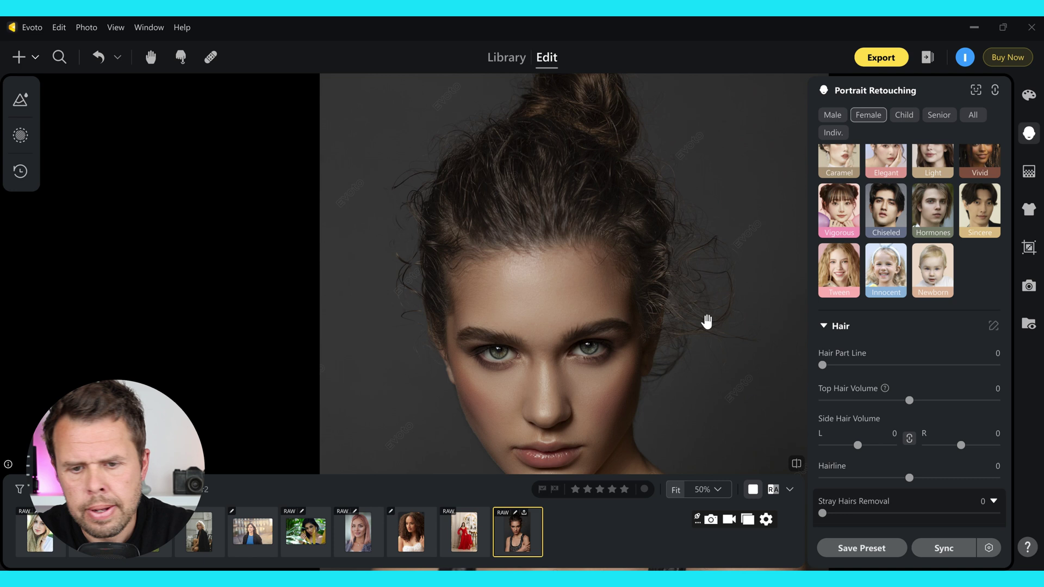
drag(707, 323, 693, 295)
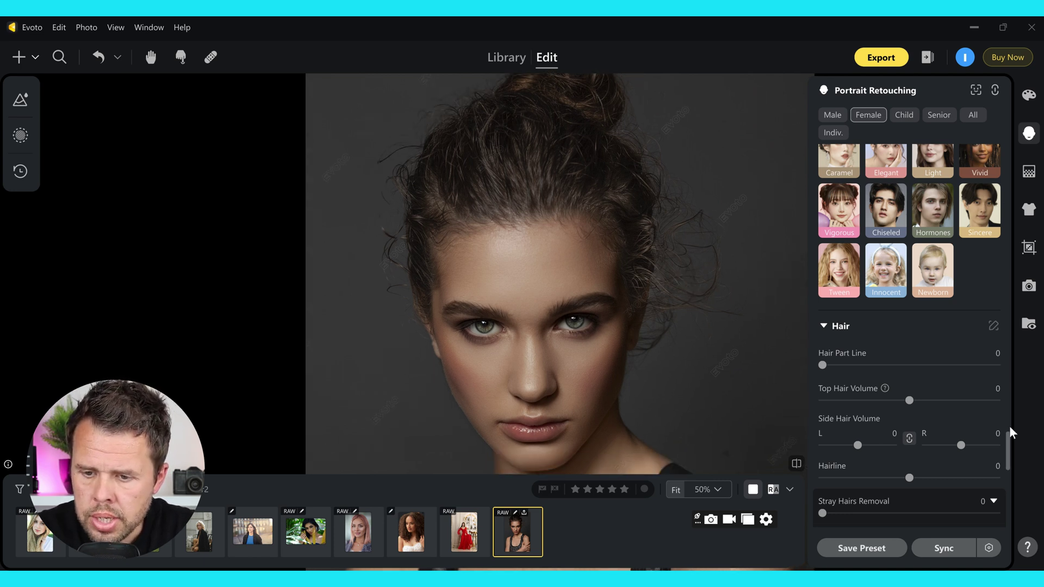
drag(1009, 458, 1008, 467)
scroll(1009, 468, down, 2)
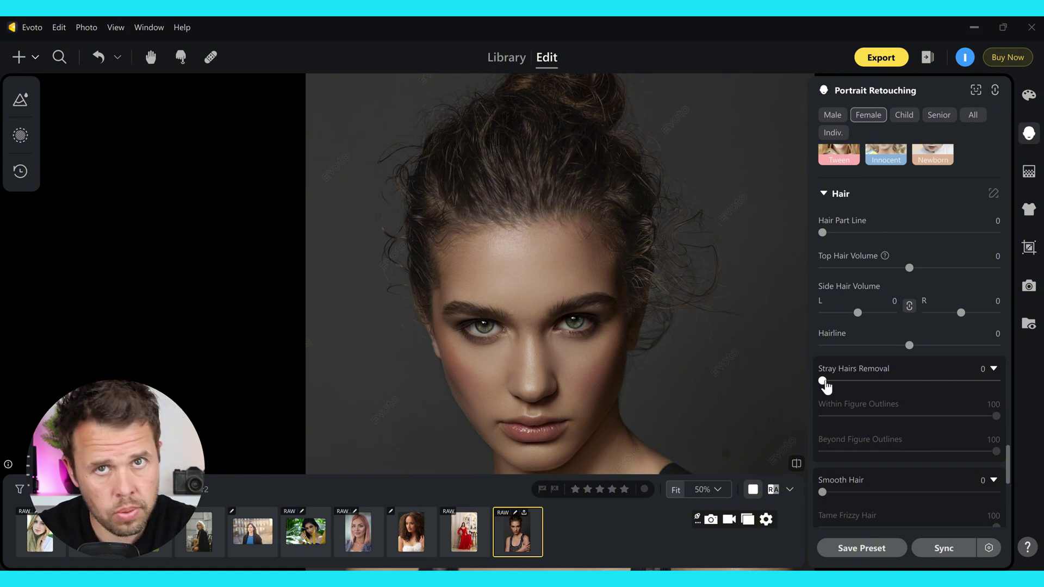
drag(823, 381, 1019, 390)
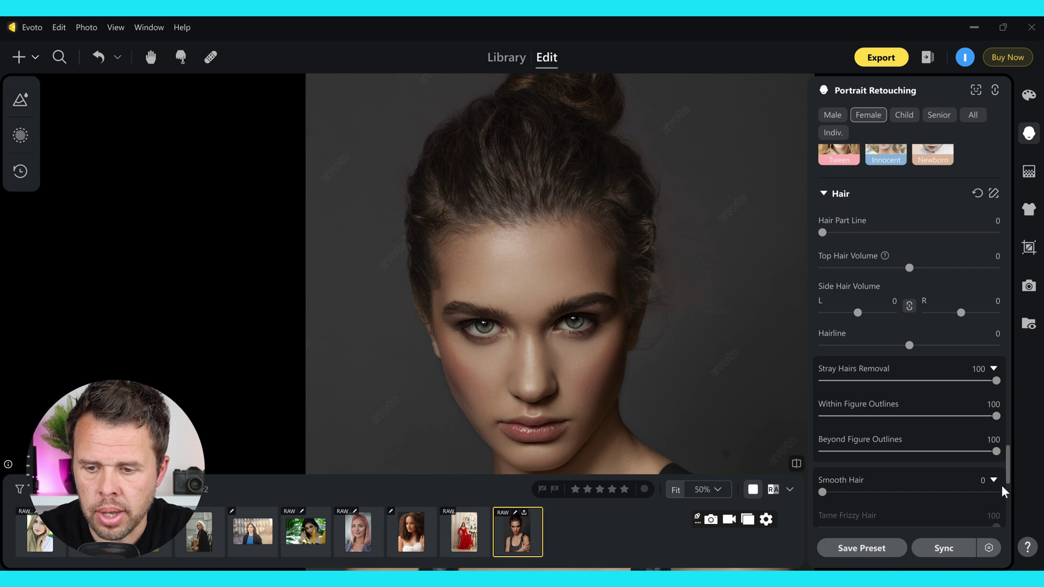
Look through the remaining hair options down to Hair Color and examine the whole portrait at 20% zoom
drag(1010, 469, 1011, 488)
scroll(1012, 497, down, 5)
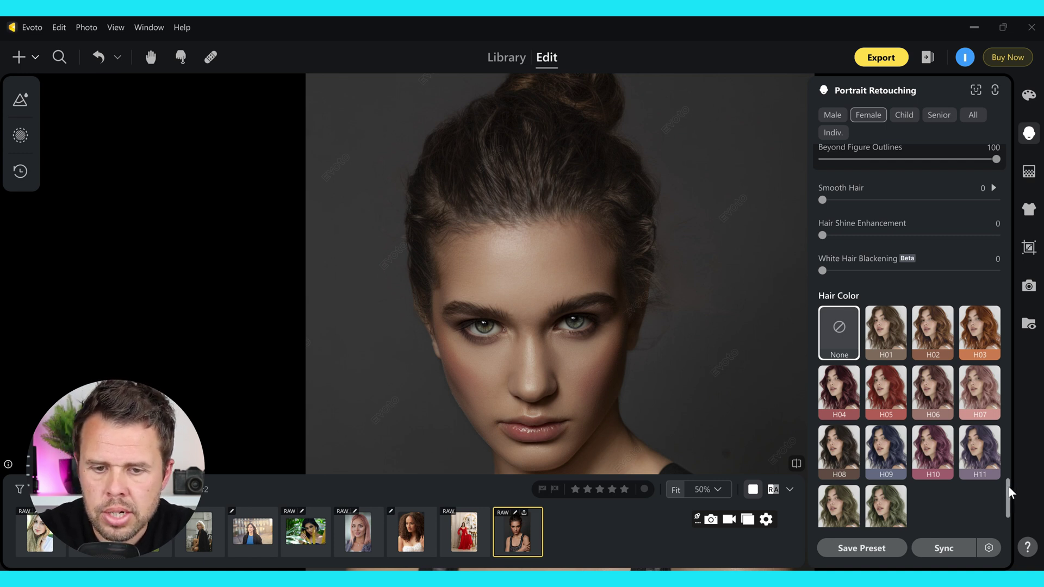
key(ctrl+minus)
key(ctrl+minus)
key(ctrl+minus)
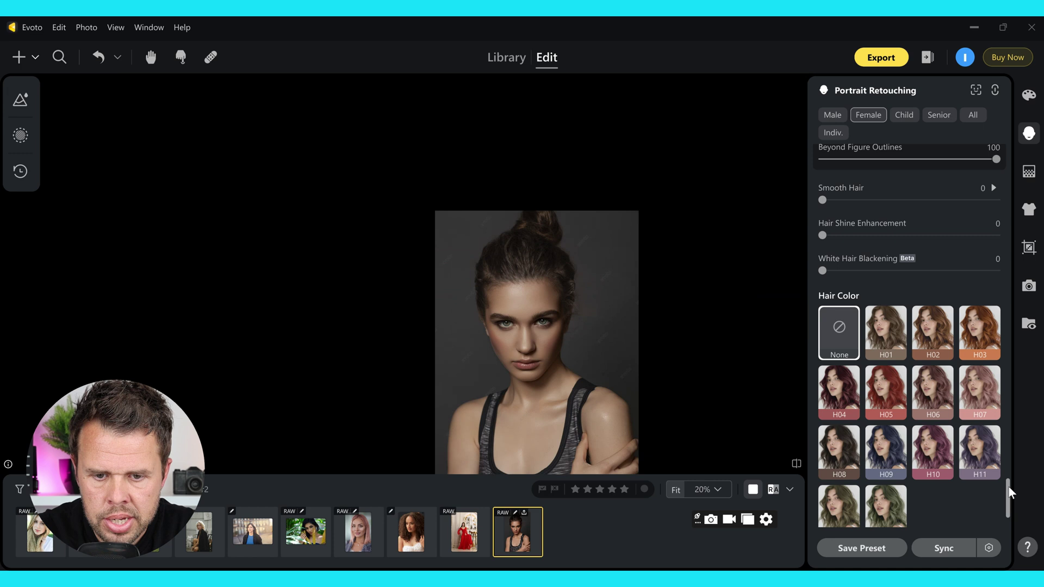
drag(582, 361, 580, 310)
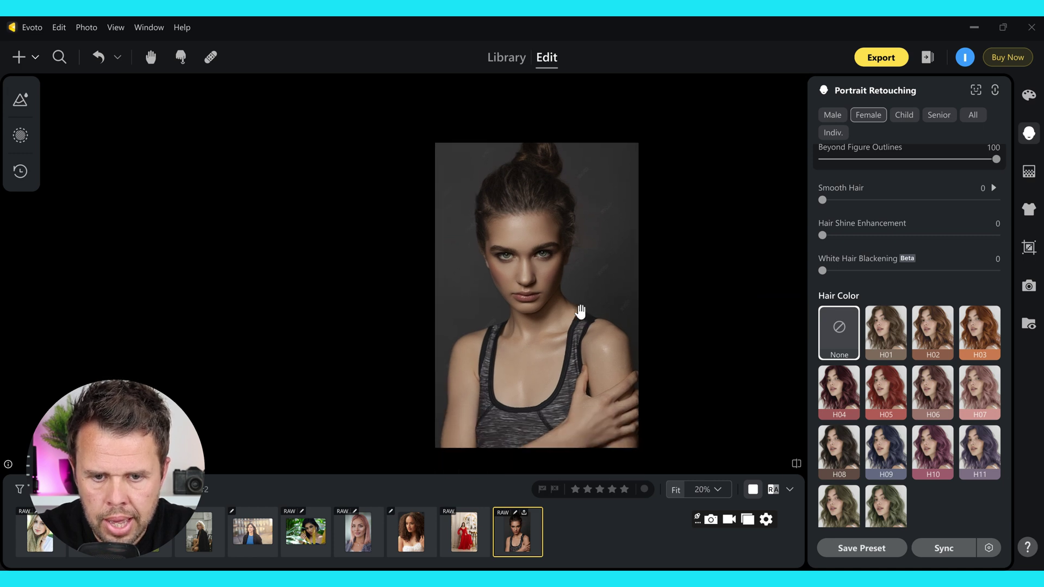